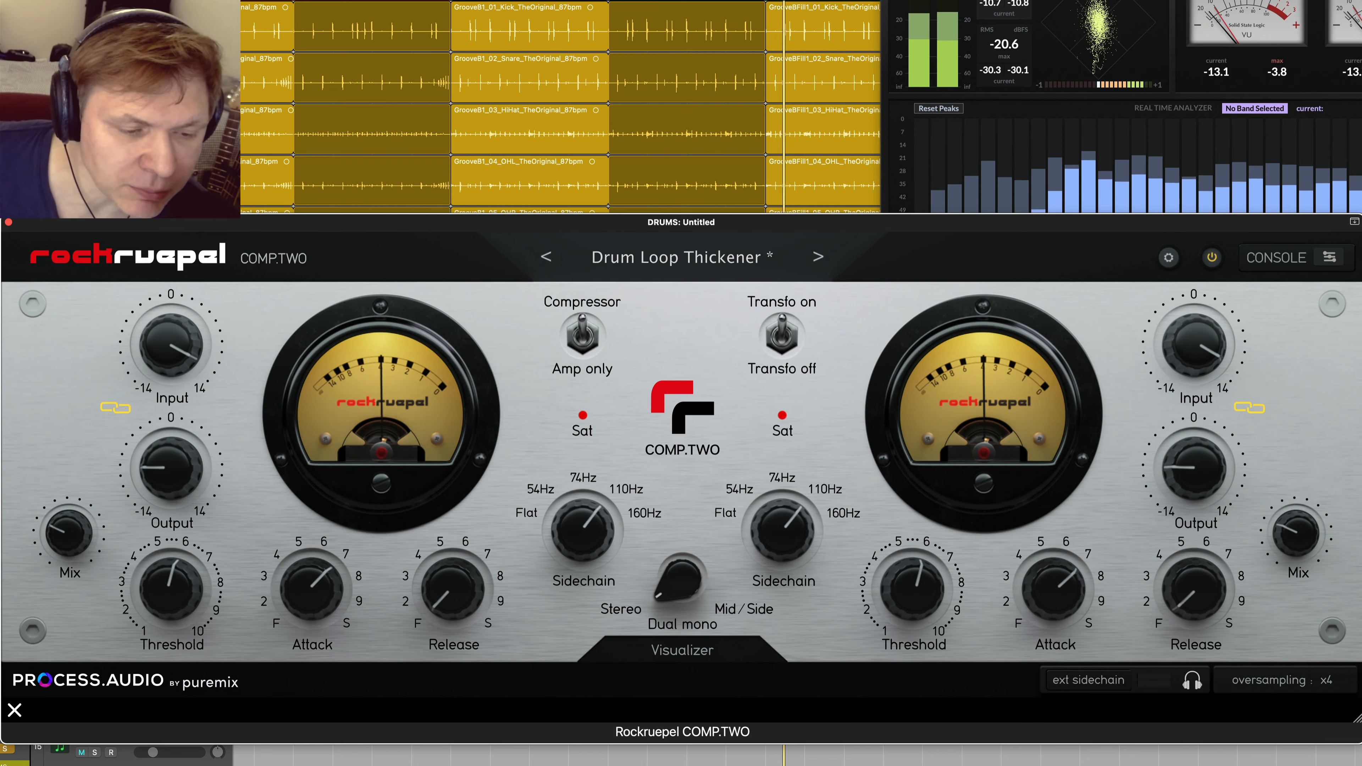
Step: Show the compressor's Visualizer with its gain-reduction graph in full view, then hide it and move the plugin window back down
click(135, 410)
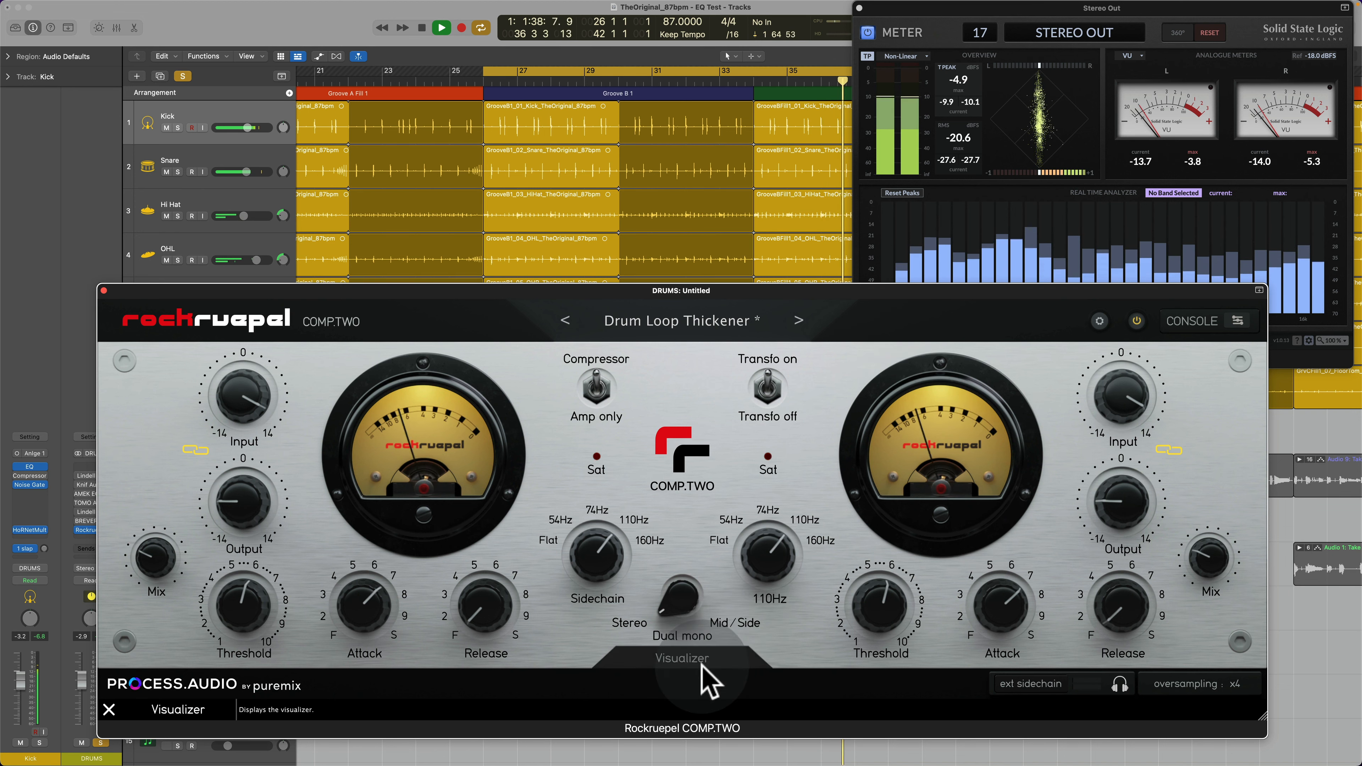
click(701, 666)
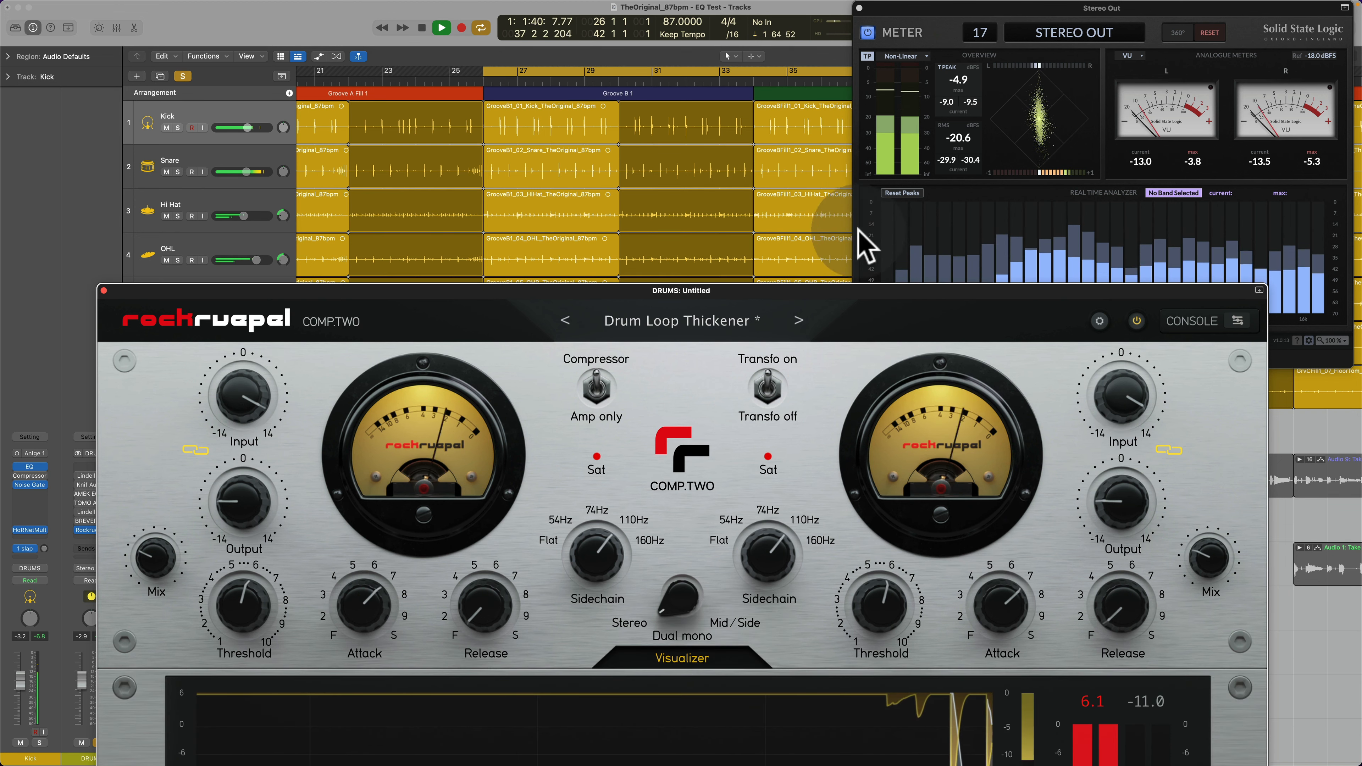
drag(844, 289, 824, 98)
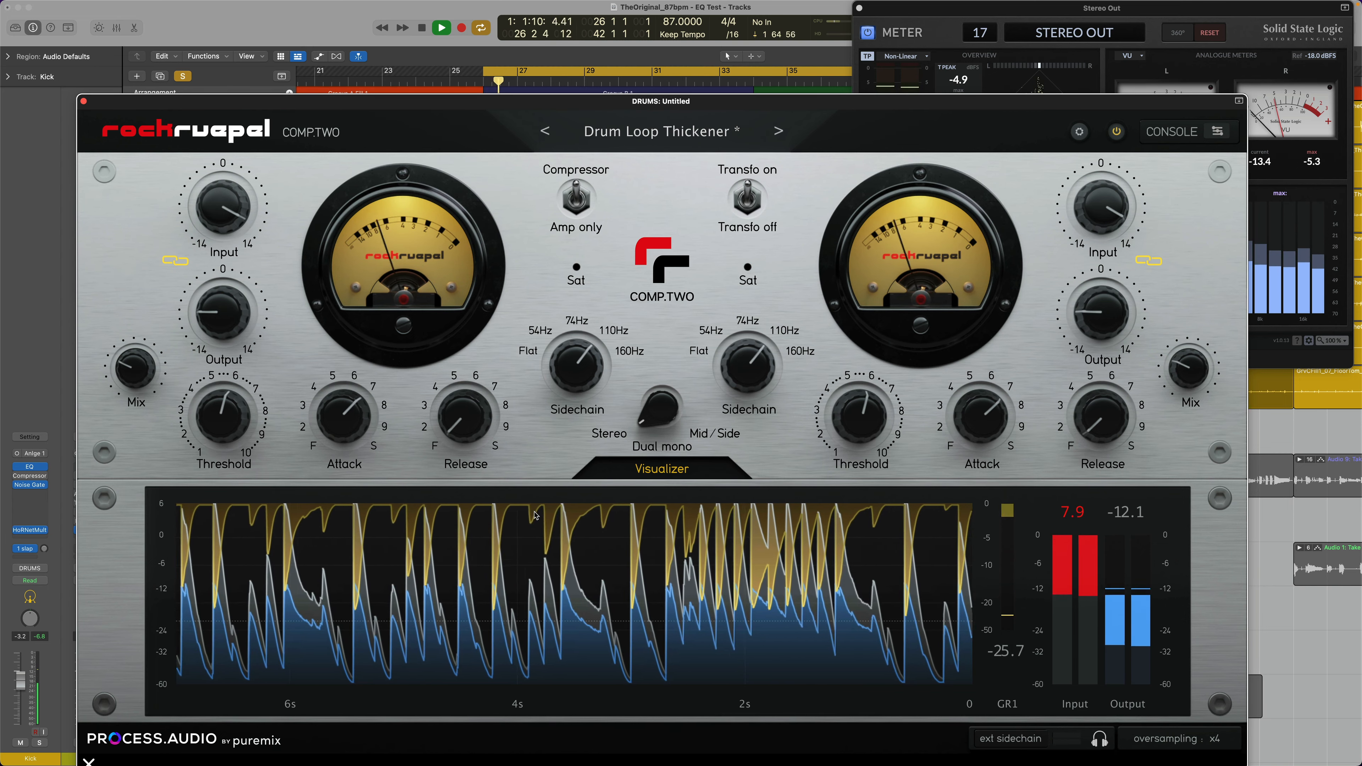
click(671, 473)
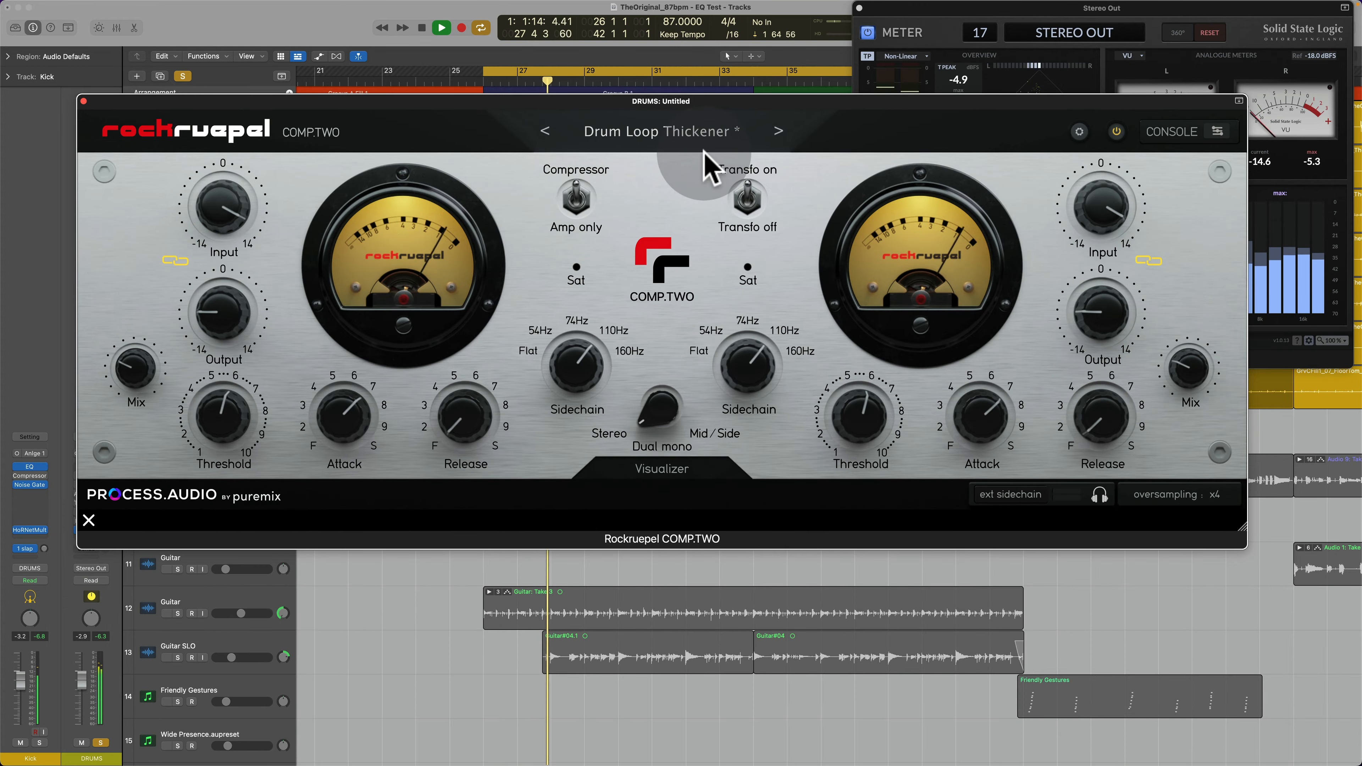
drag(745, 118, 737, 302)
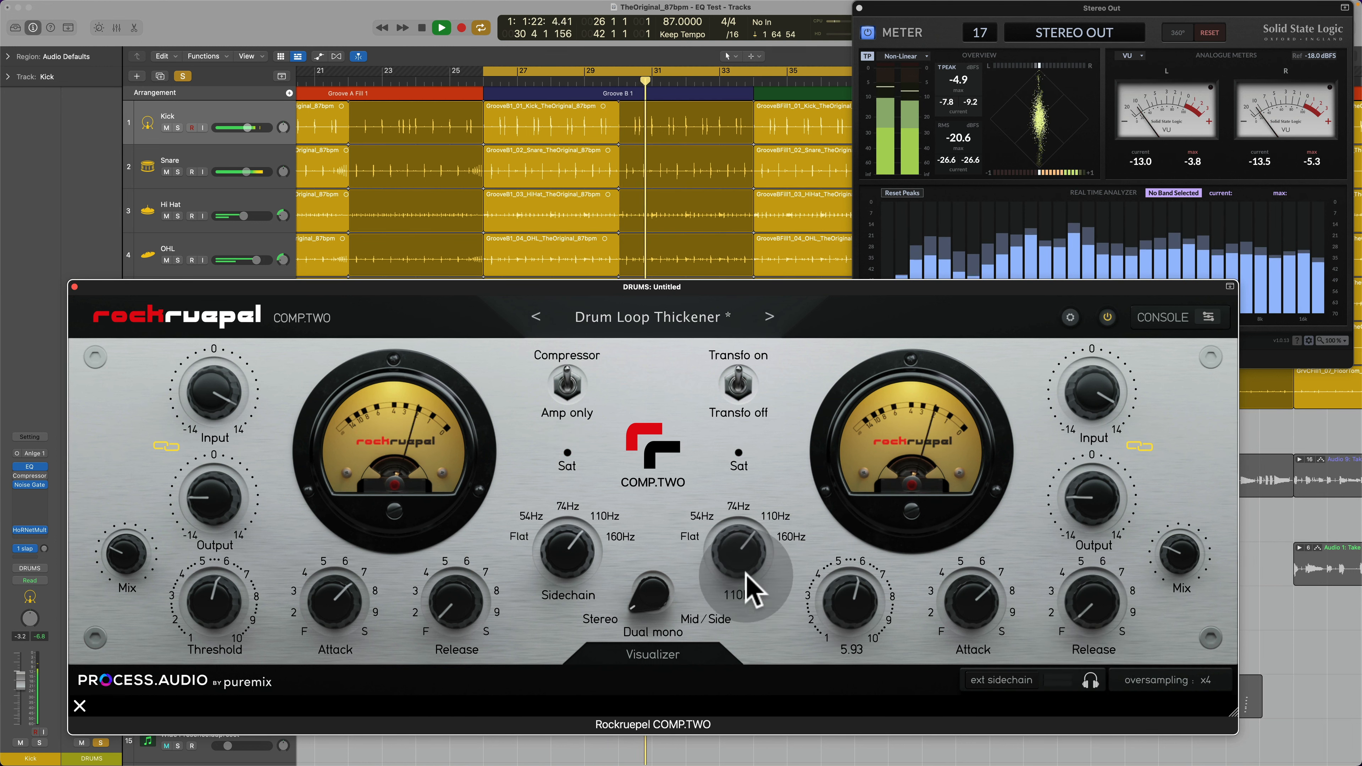
Step: View the available oversampling factors and close the list without changing the x4 setting
mouse_move(746, 557)
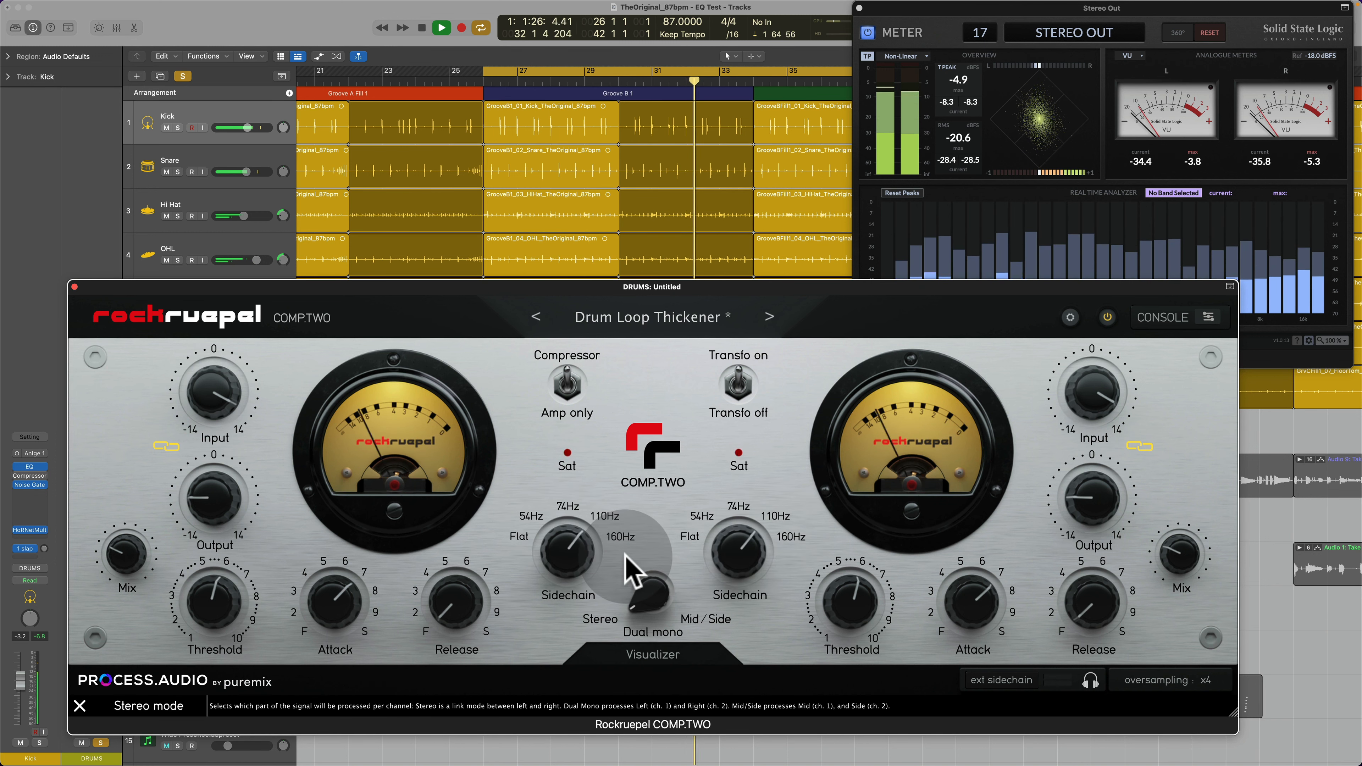
click(1209, 681)
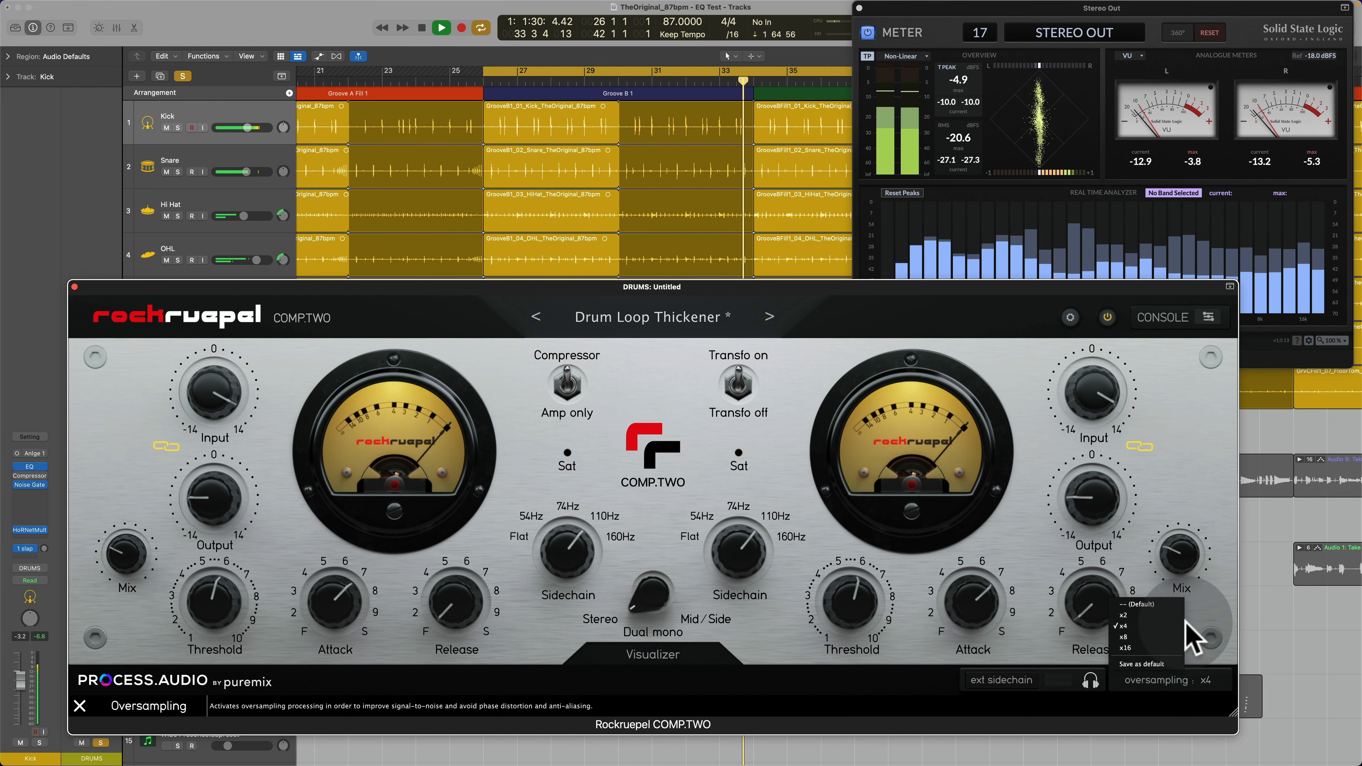
click(1208, 623)
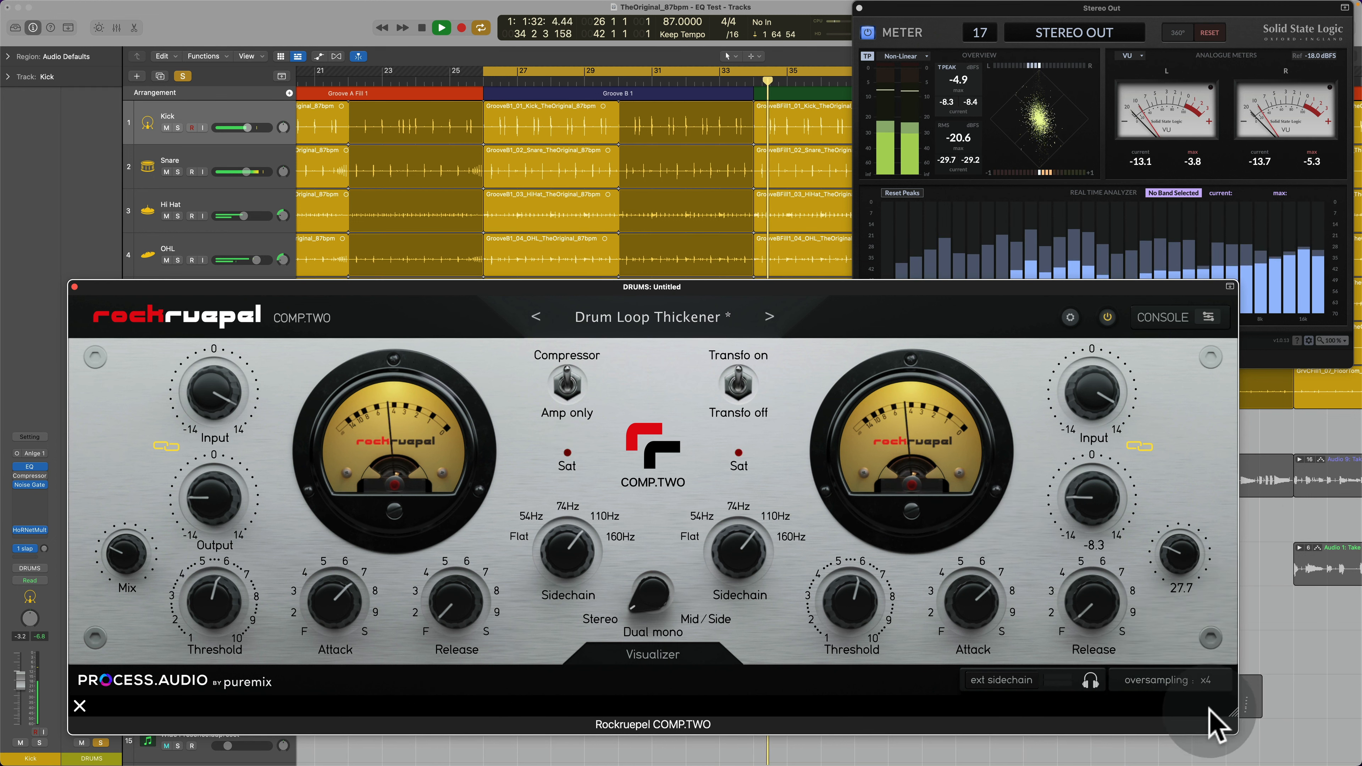
Step: Shrink the Rockruepel COMP.TWO plugin window in stages and enlarge it again to nearly its previous size
drag(1232, 714, 928, 629)
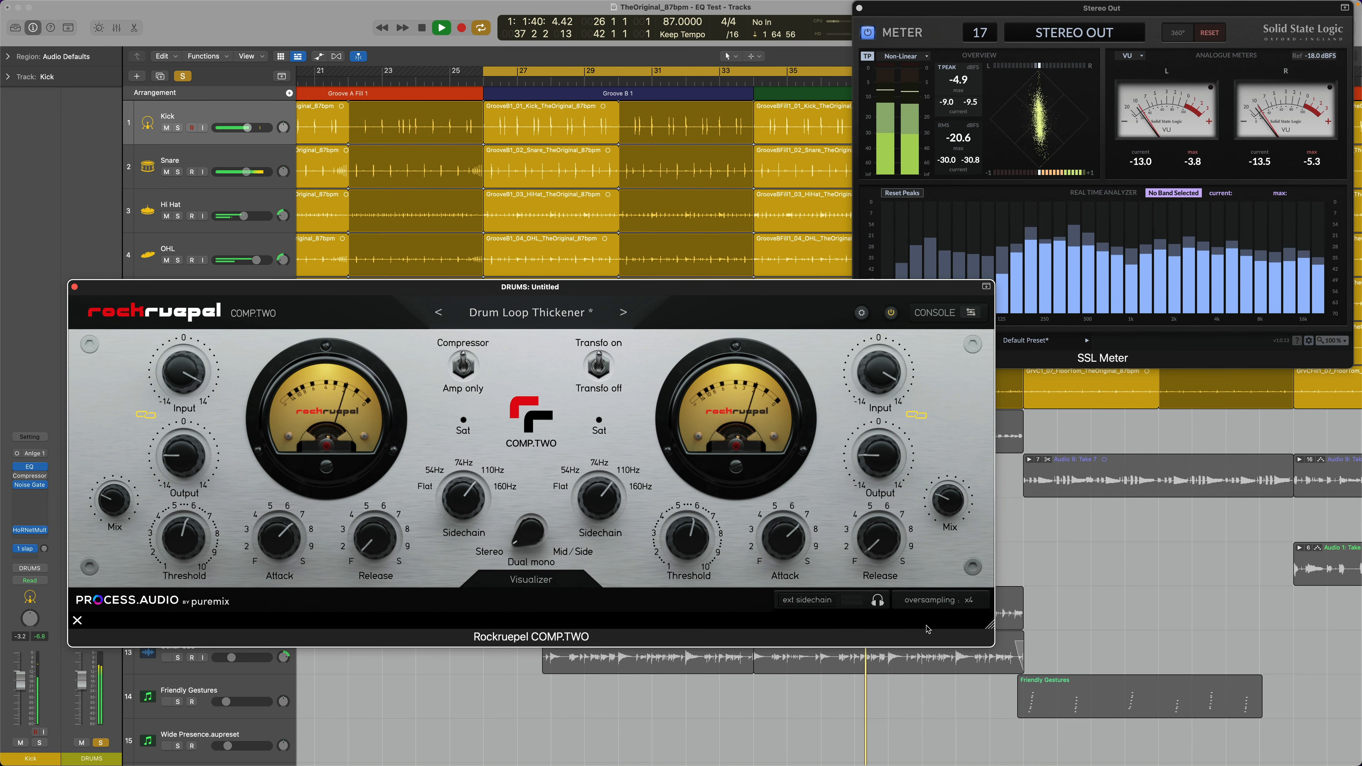
drag(927, 628, 784, 593)
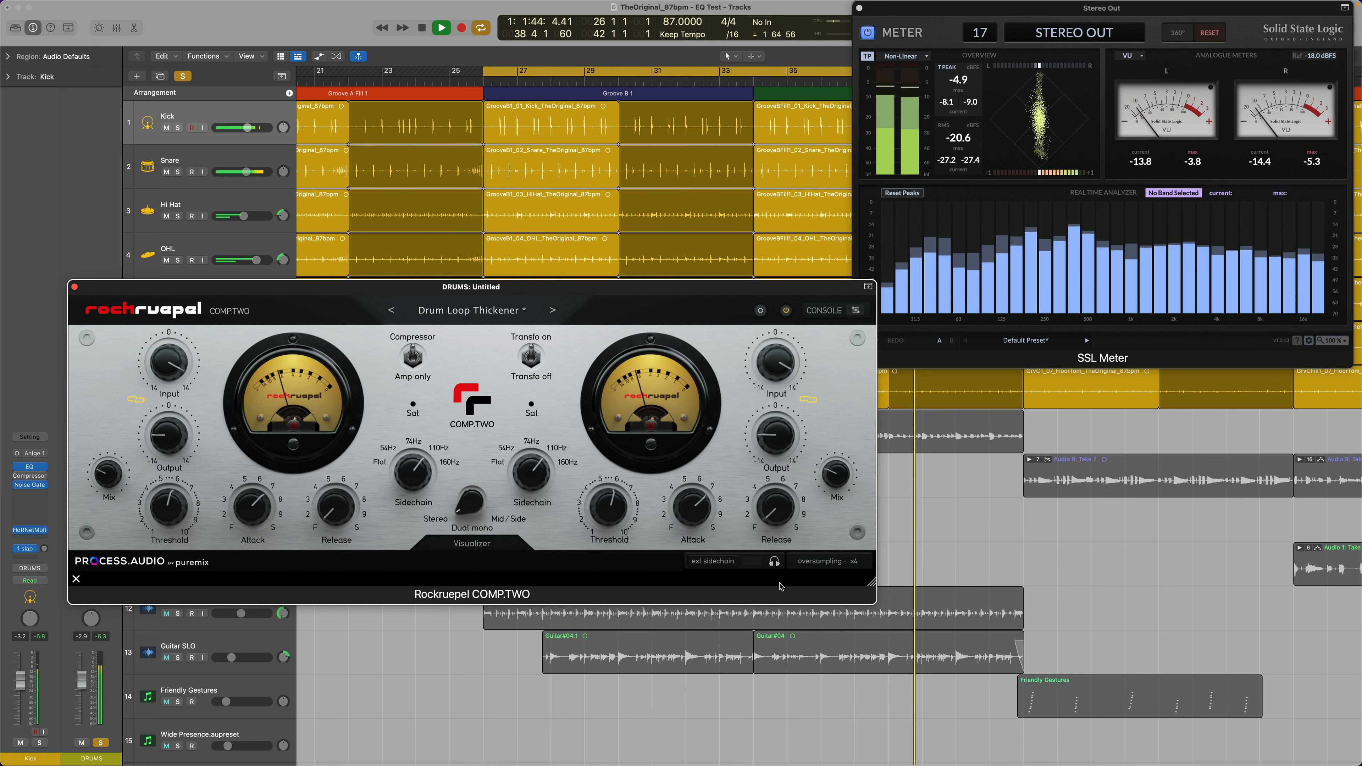
drag(781, 586, 518, 491)
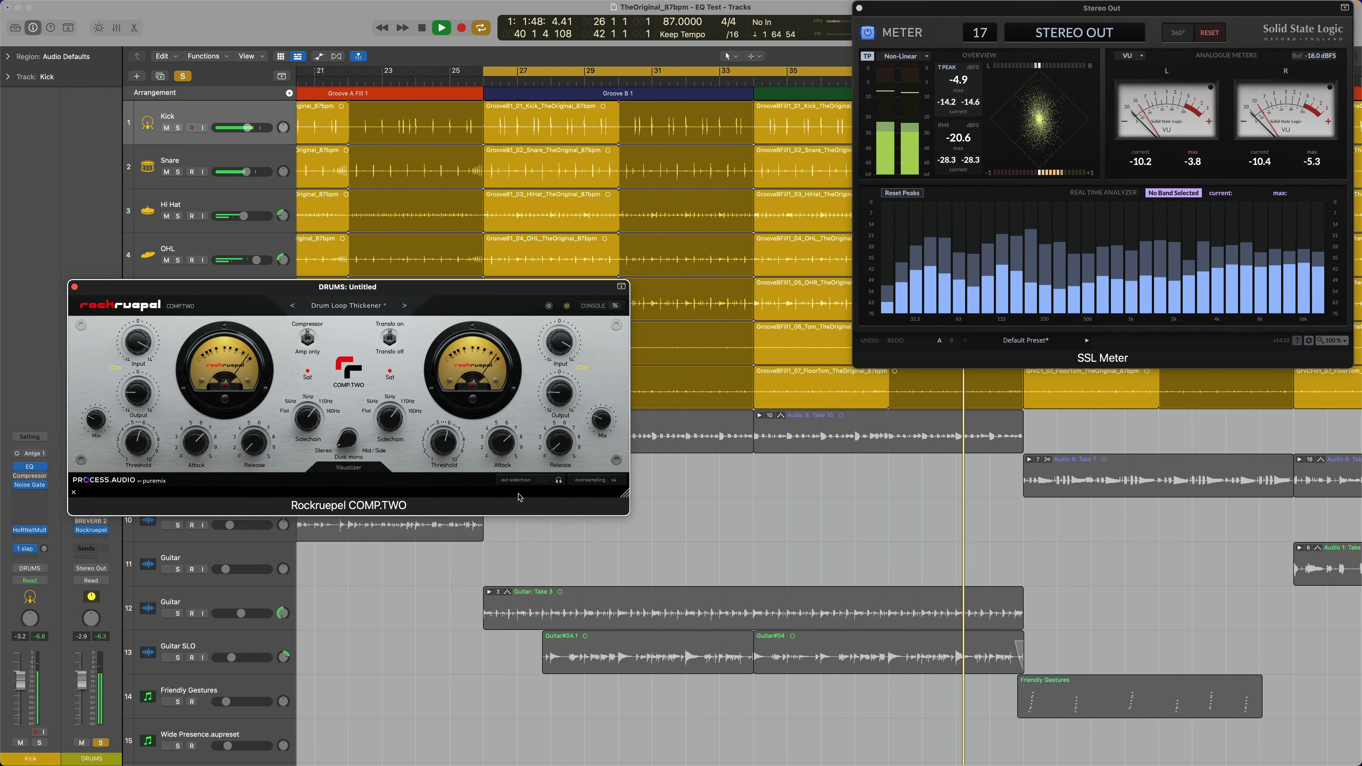
drag(518, 496, 1131, 666)
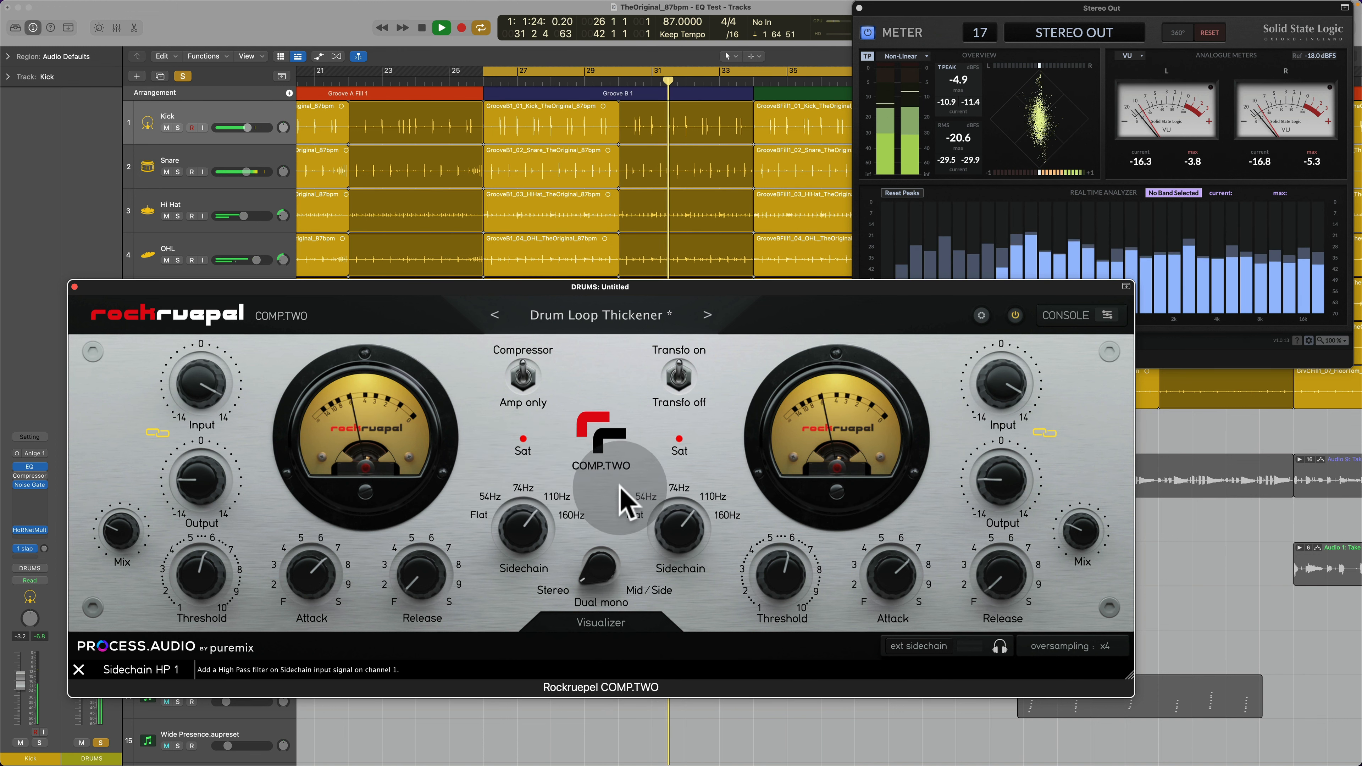
Step: Reposition the plugin window and compare the drums with the compressor bypassed and active
mouse_move(522, 535)
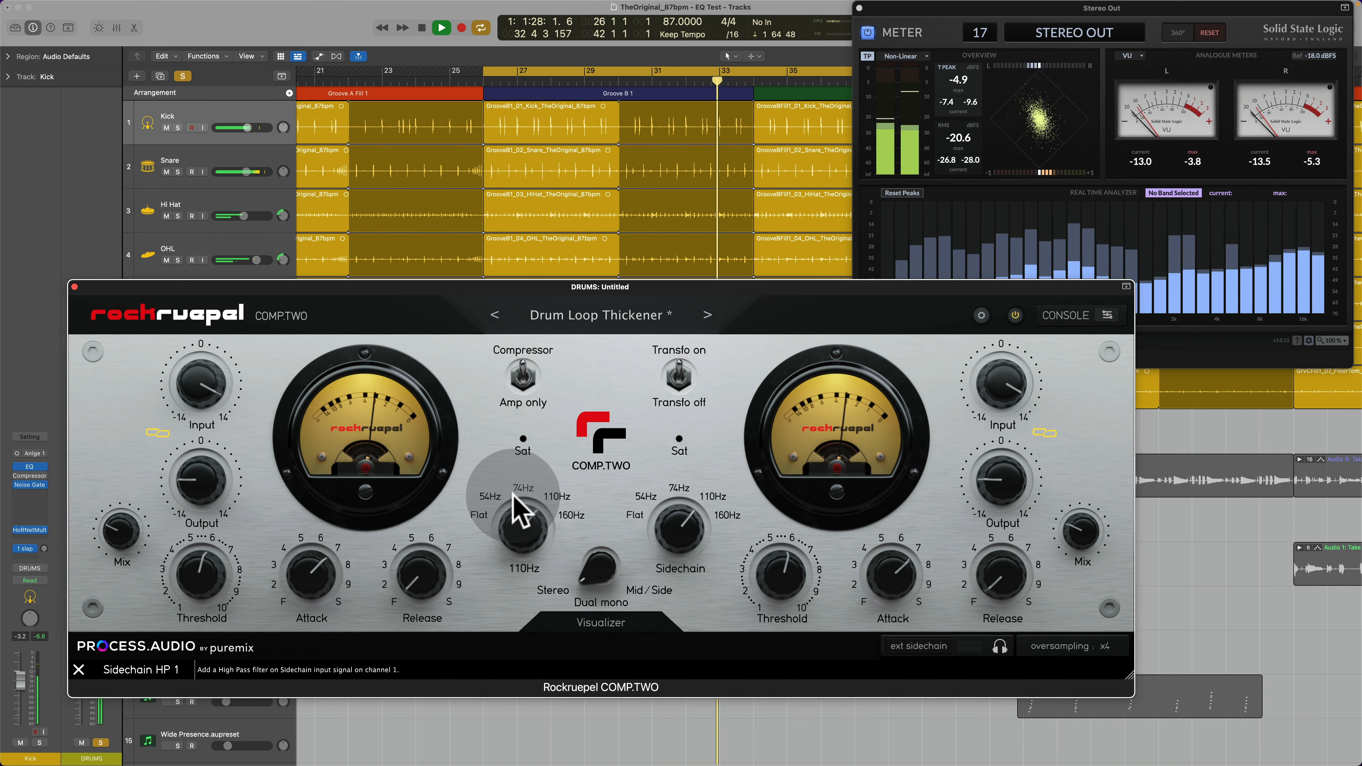
click(504, 438)
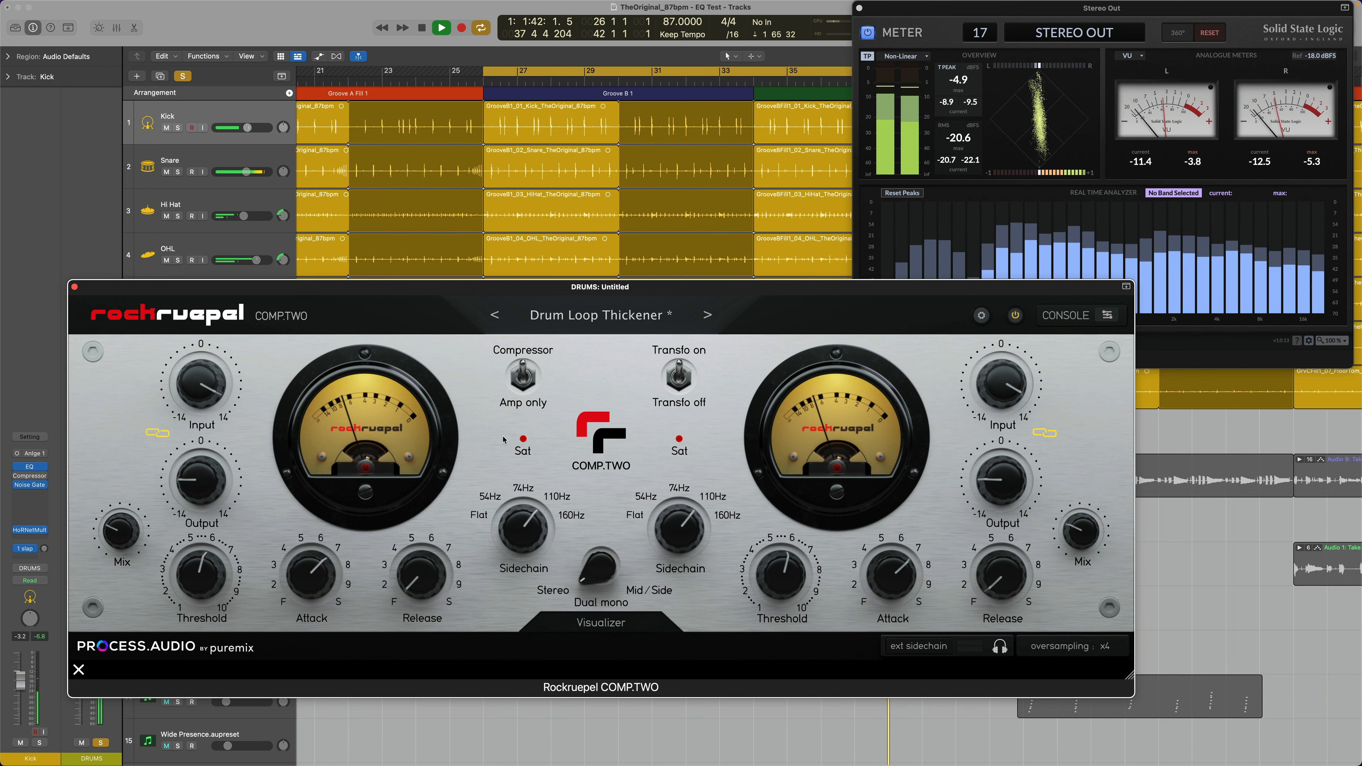
drag(440, 286, 398, 318)
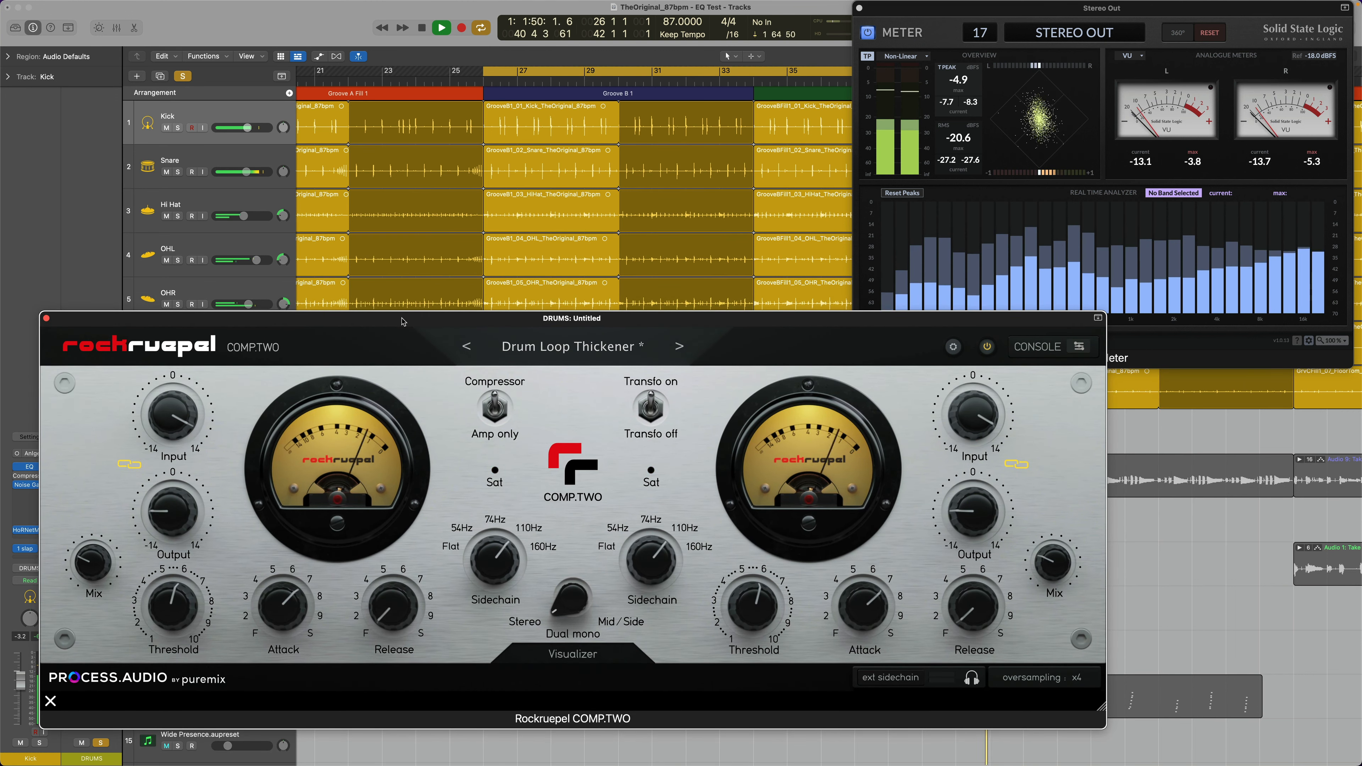
click(987, 346)
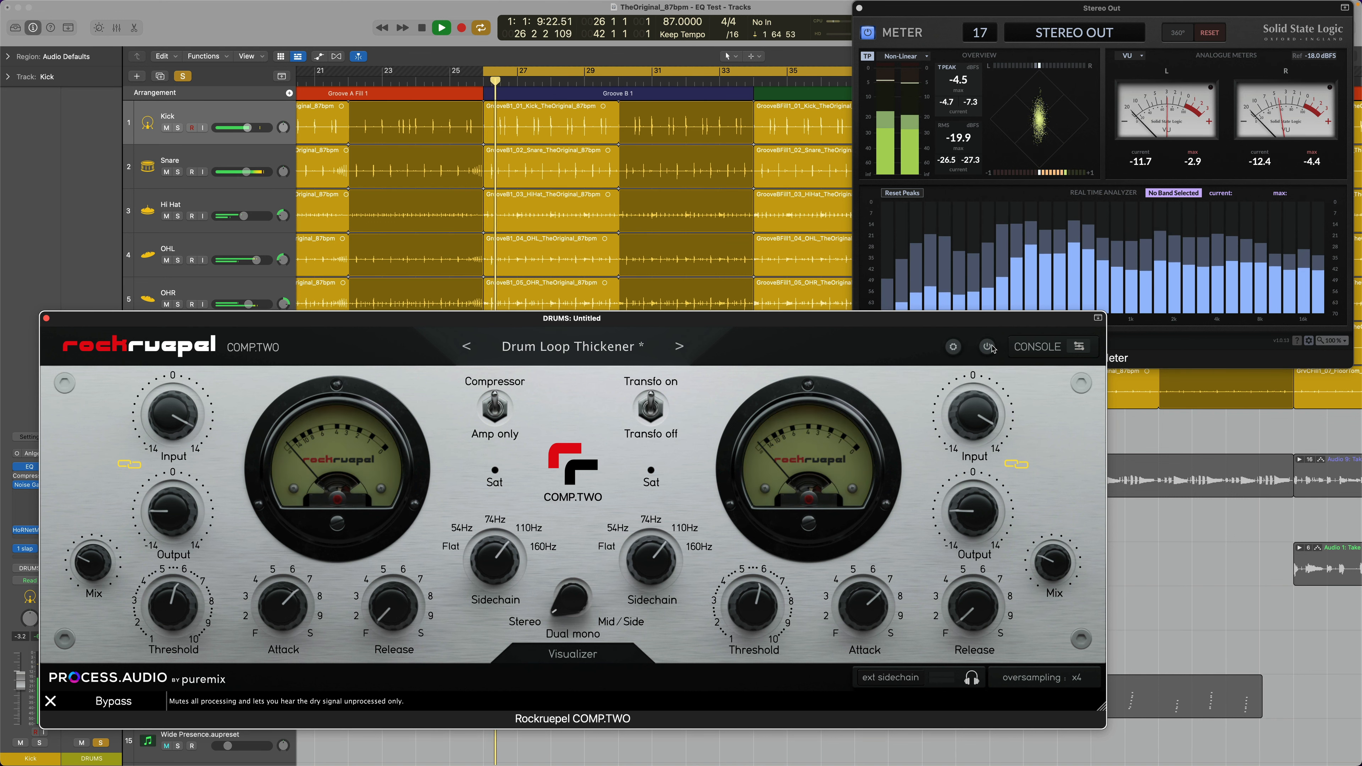
click(988, 347)
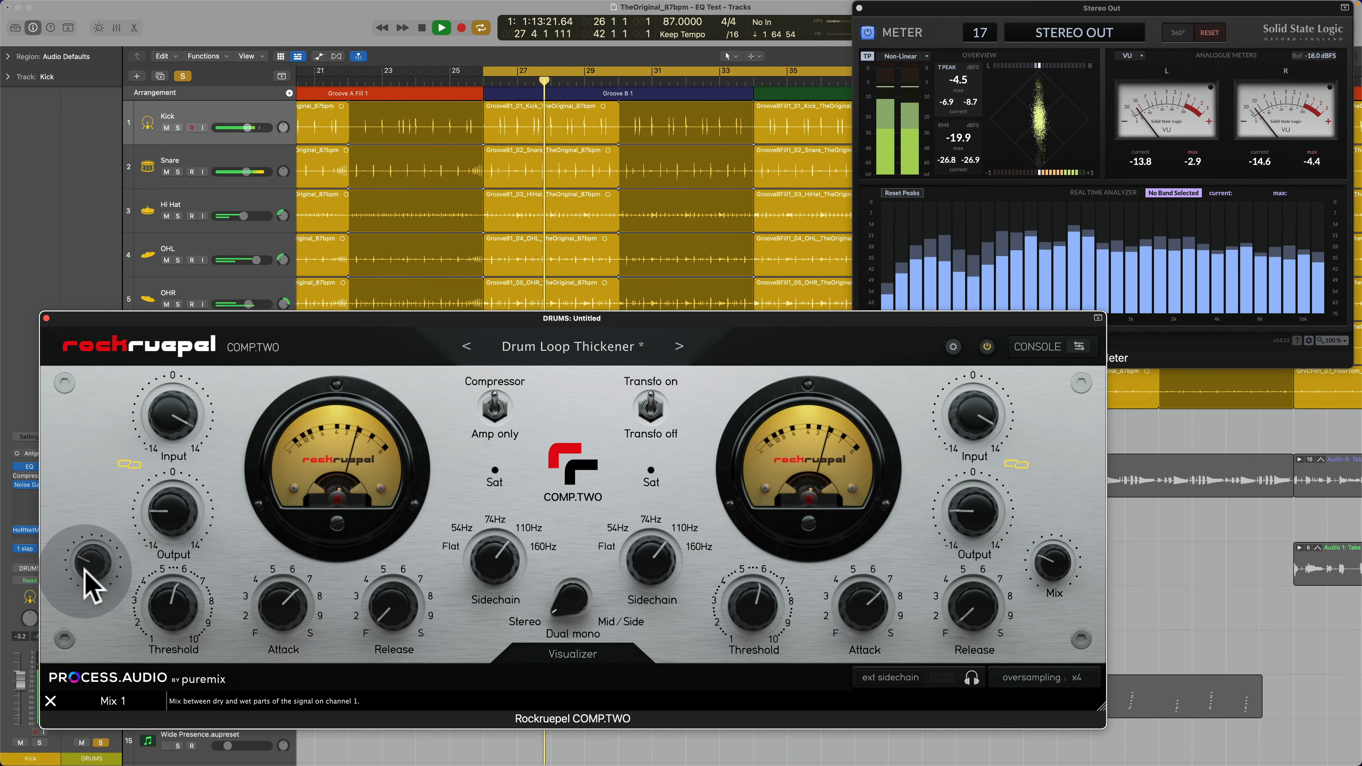
Step: In amp-only mode, set Mix to fully wet, unlink the gains, raise Input to maximum and lower Output to -14
drag(85, 572, 120, 460)
mouse_move(172, 514)
mouse_down()
mouse_move(170, 531)
mouse_move(169, 519)
mouse_up()
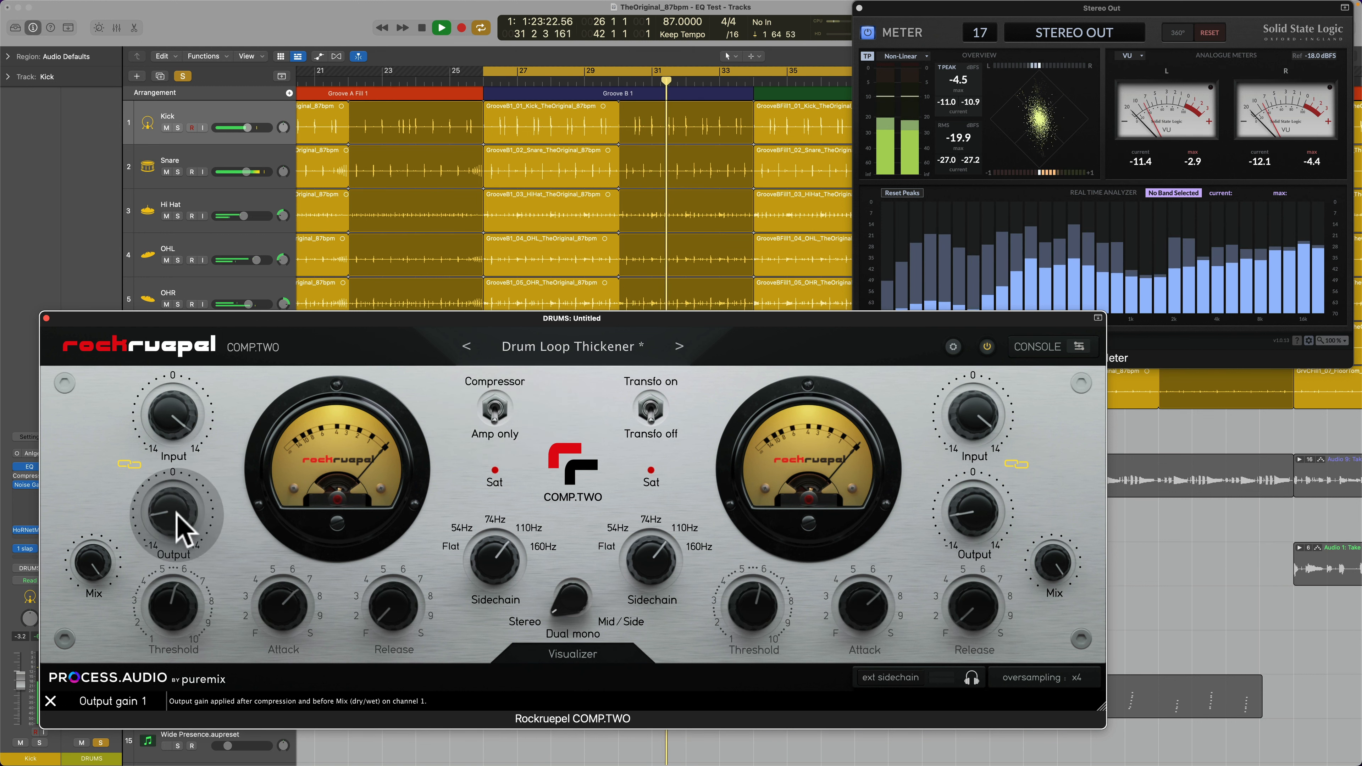
drag(172, 510, 175, 538)
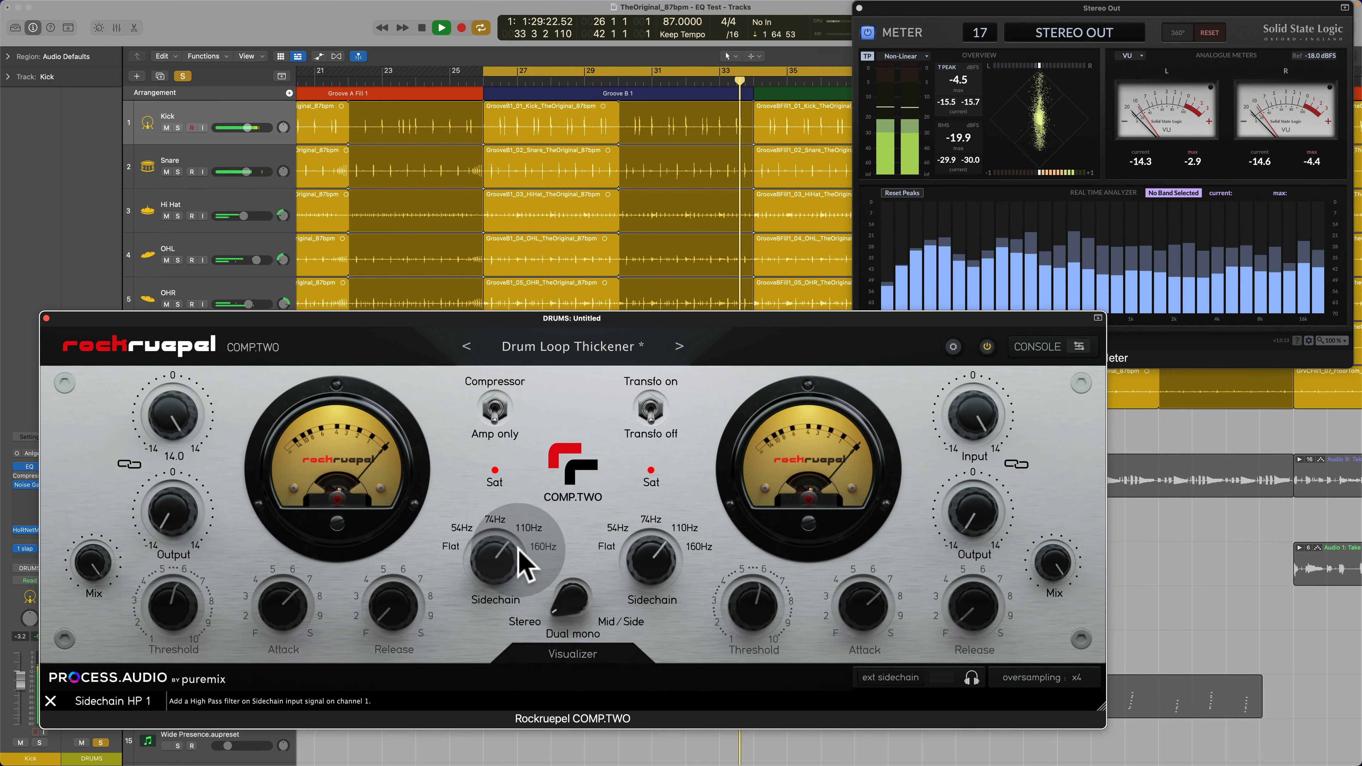
Step: Compare the driven drums with the bypassed signal while trying Mix at 28.8, at 62.0 and back at about 25
click(987, 347)
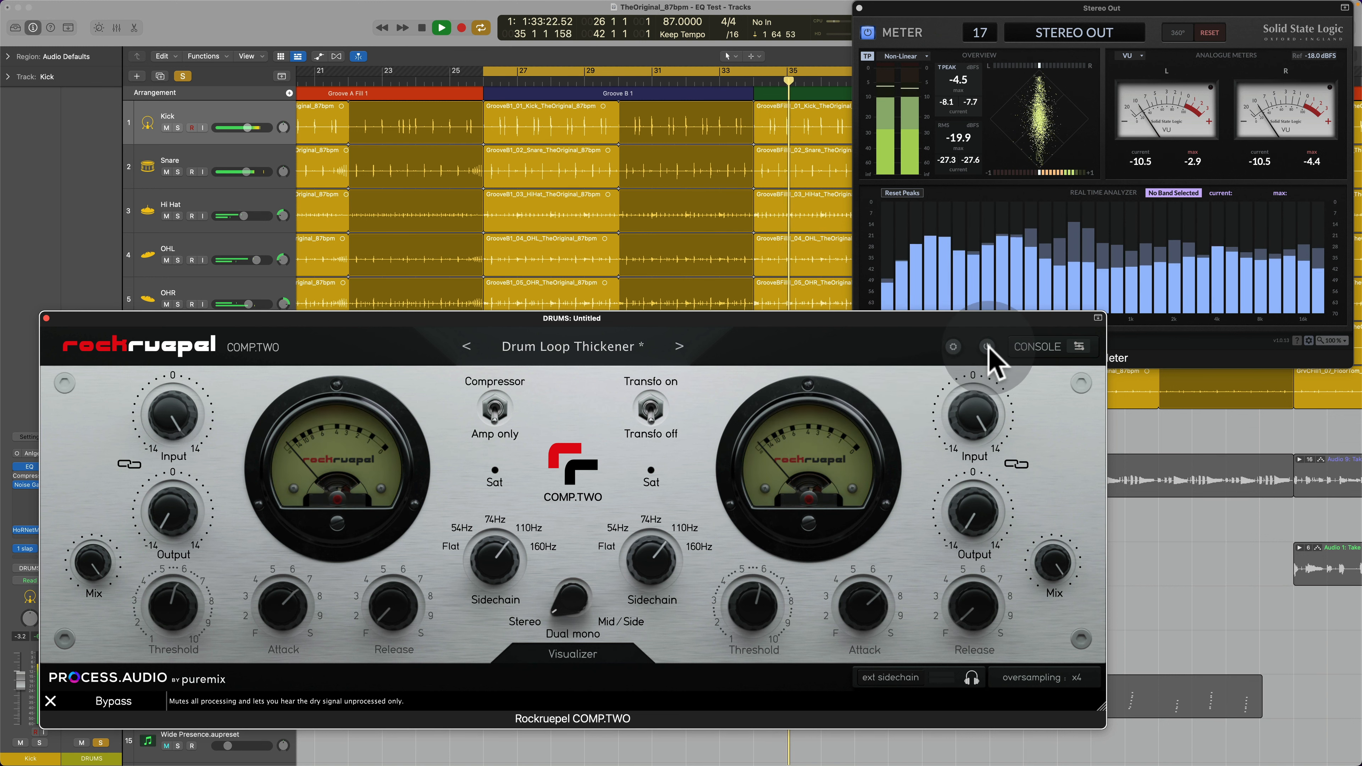
click(987, 347)
drag(97, 563, 83, 651)
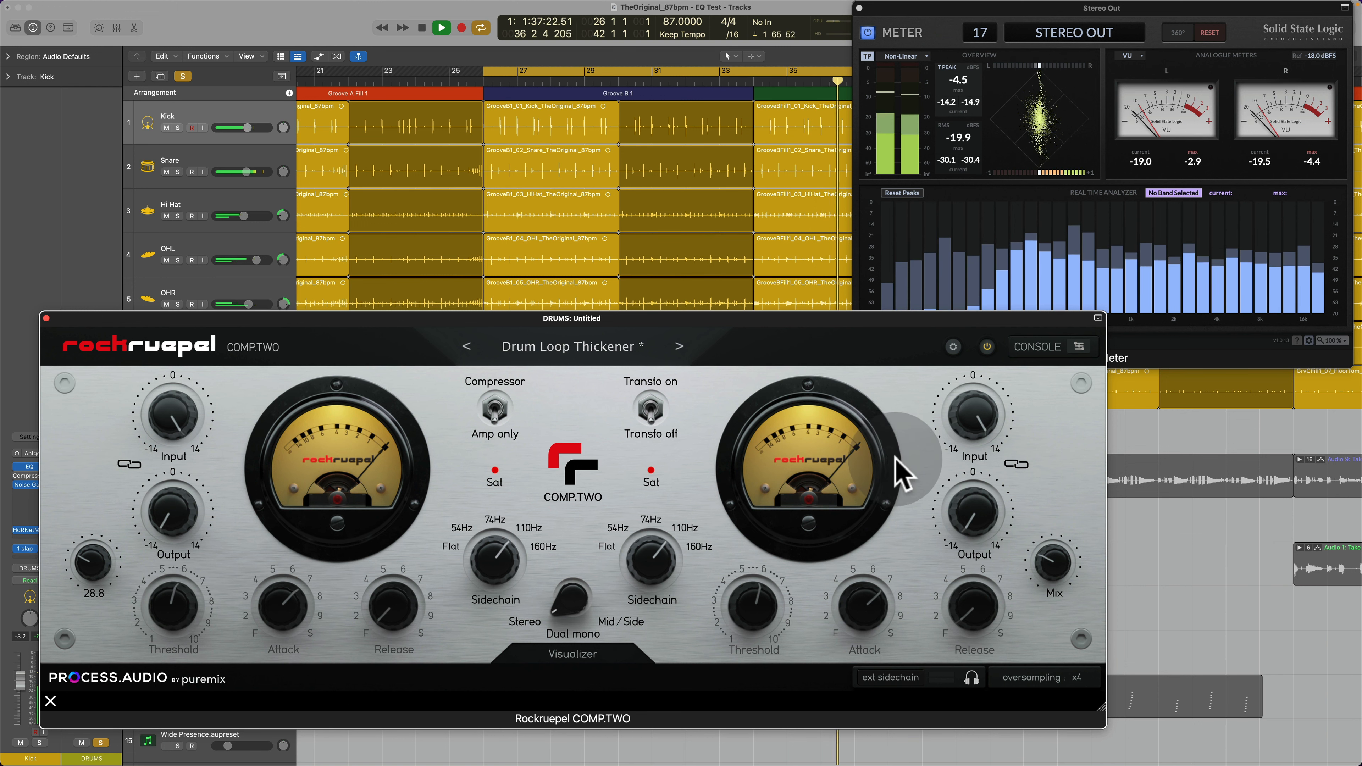
click(988, 347)
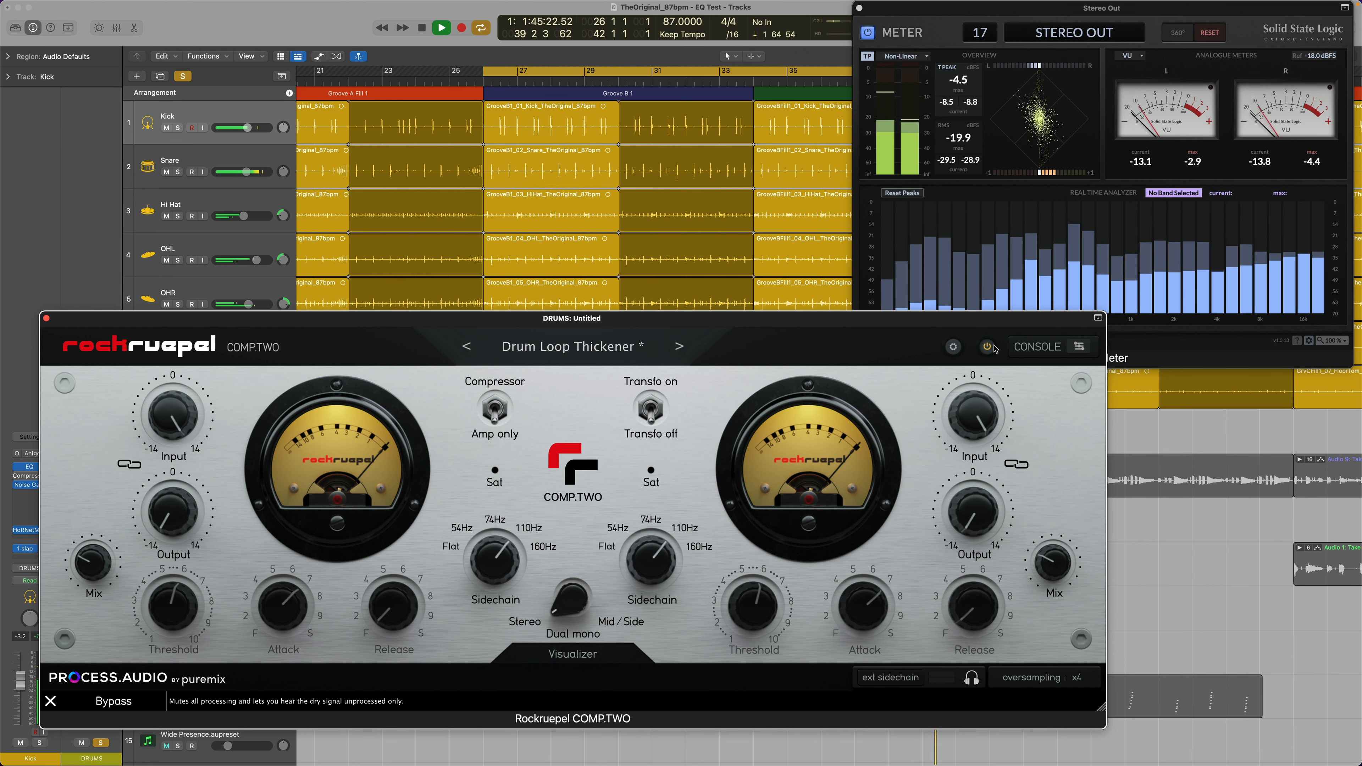
click(987, 348)
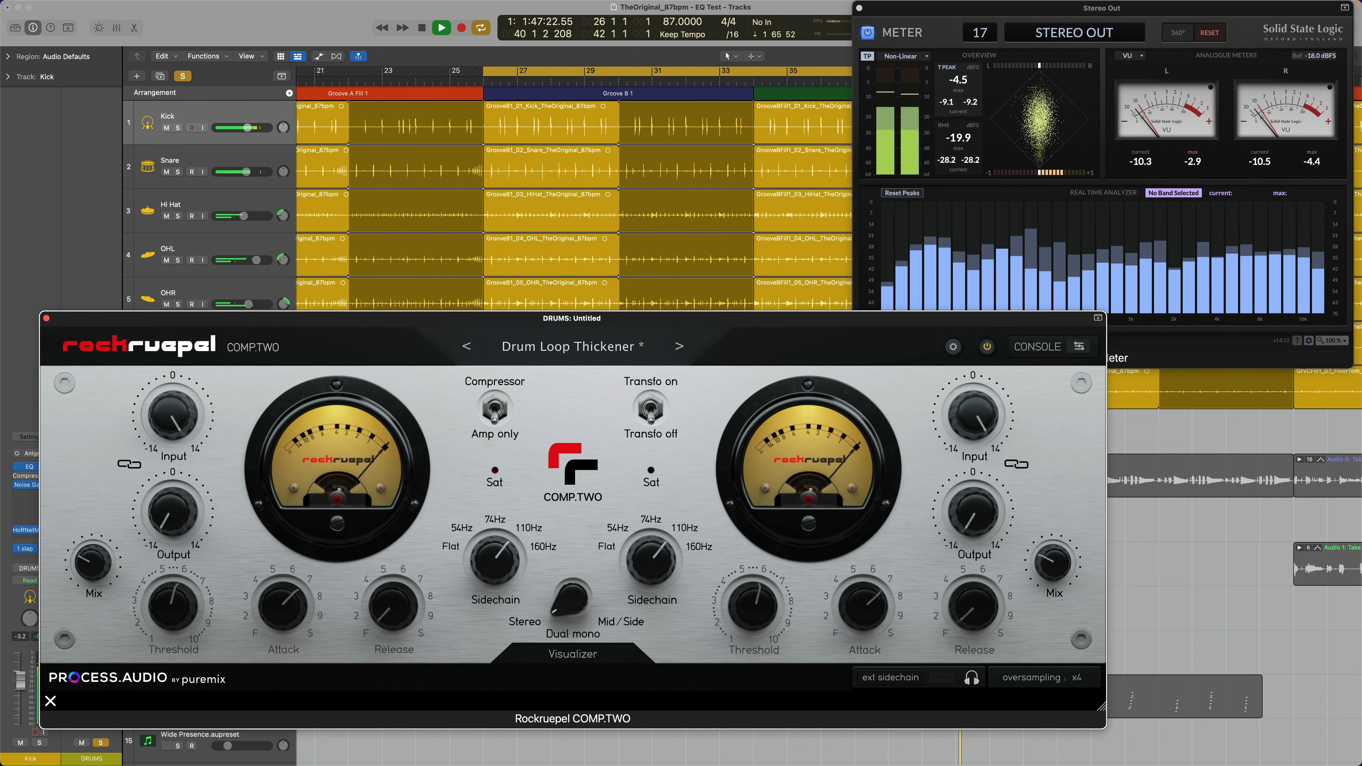
drag(91, 562, 105, 537)
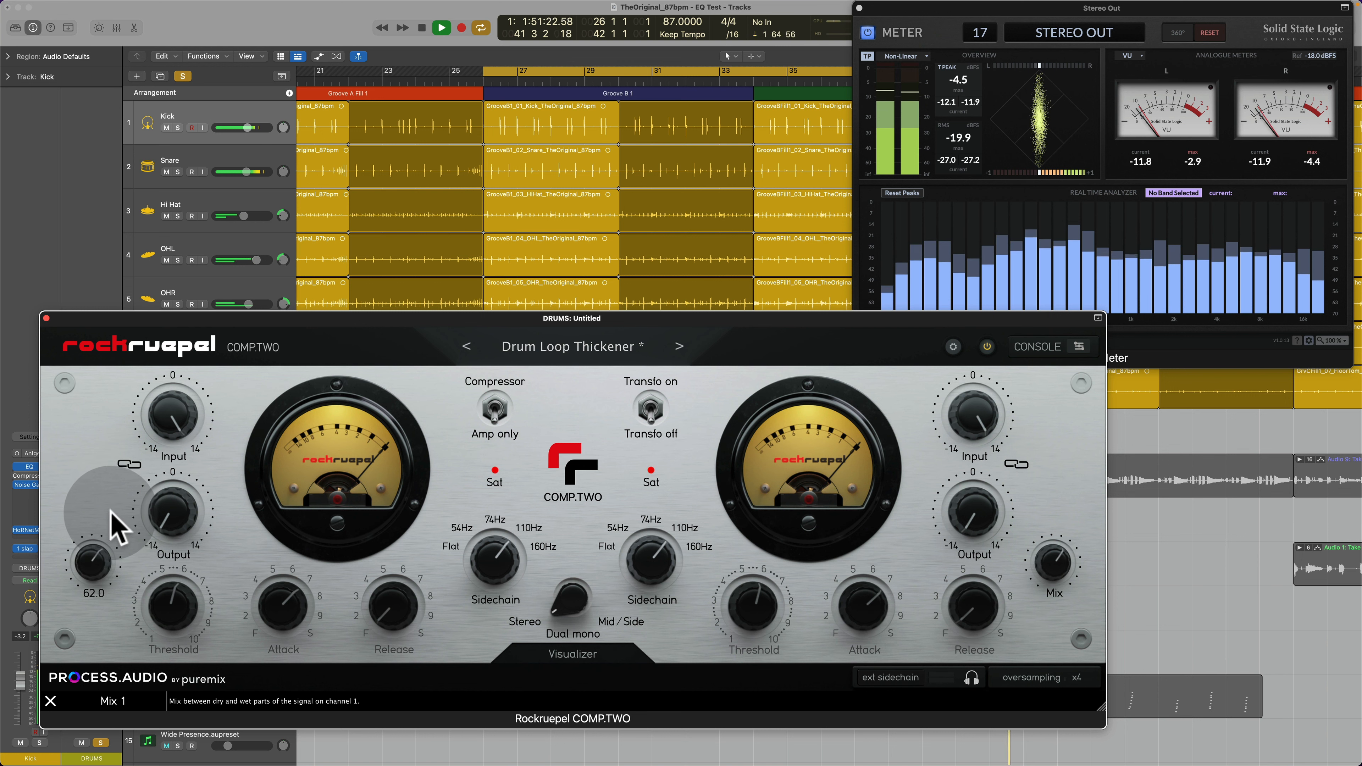
drag(113, 533, 122, 561)
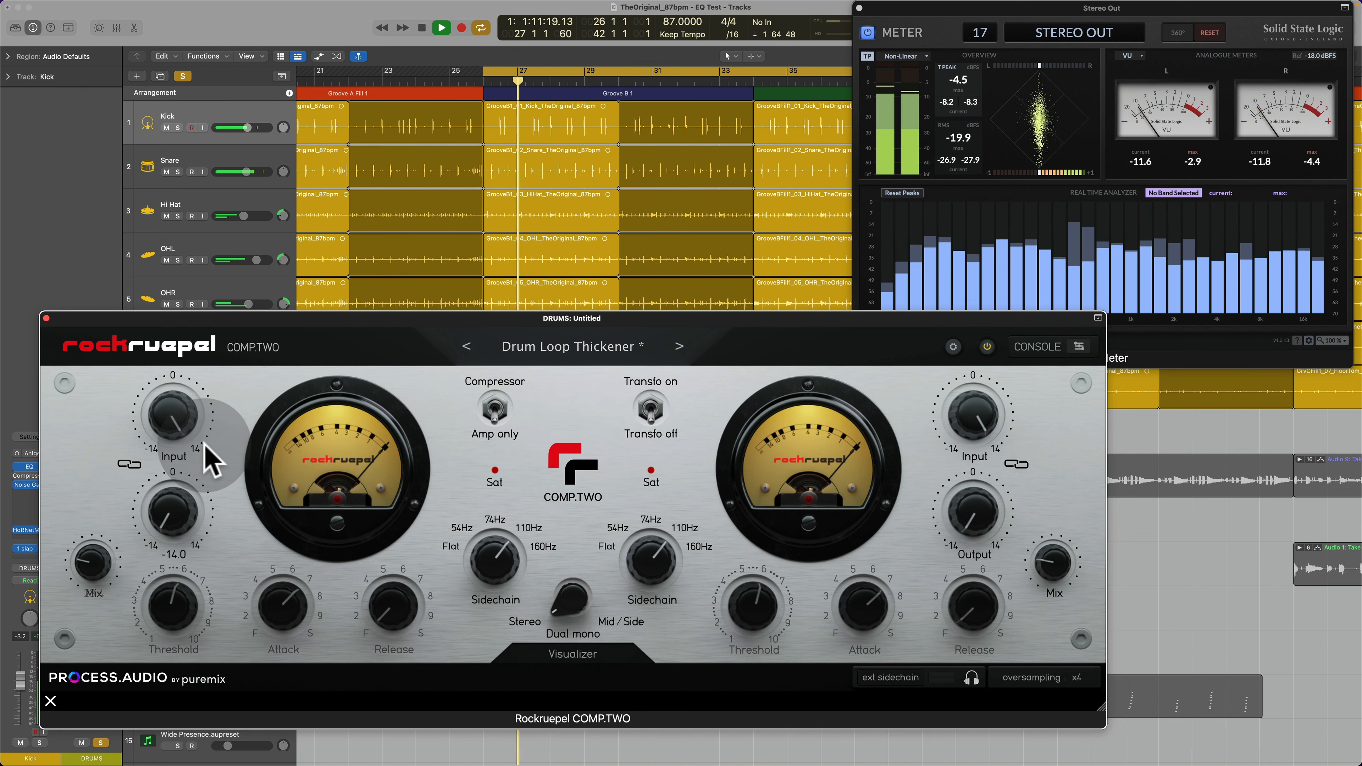
Step: Set Input to 0.4 and Output to -0.6, raise Mix to 100, and switch from amp-only back to compressor mode
drag(182, 429, 182, 463)
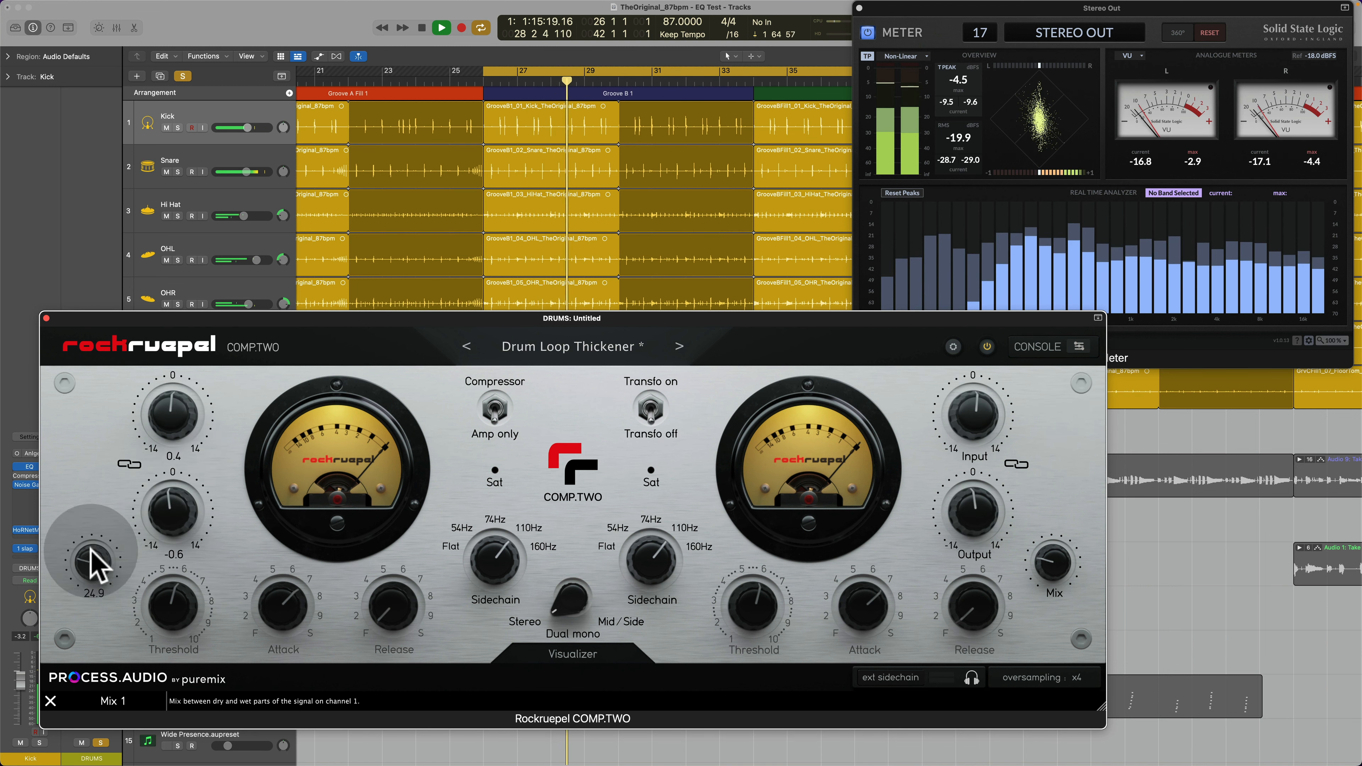
drag(91, 563, 159, 445)
click(494, 409)
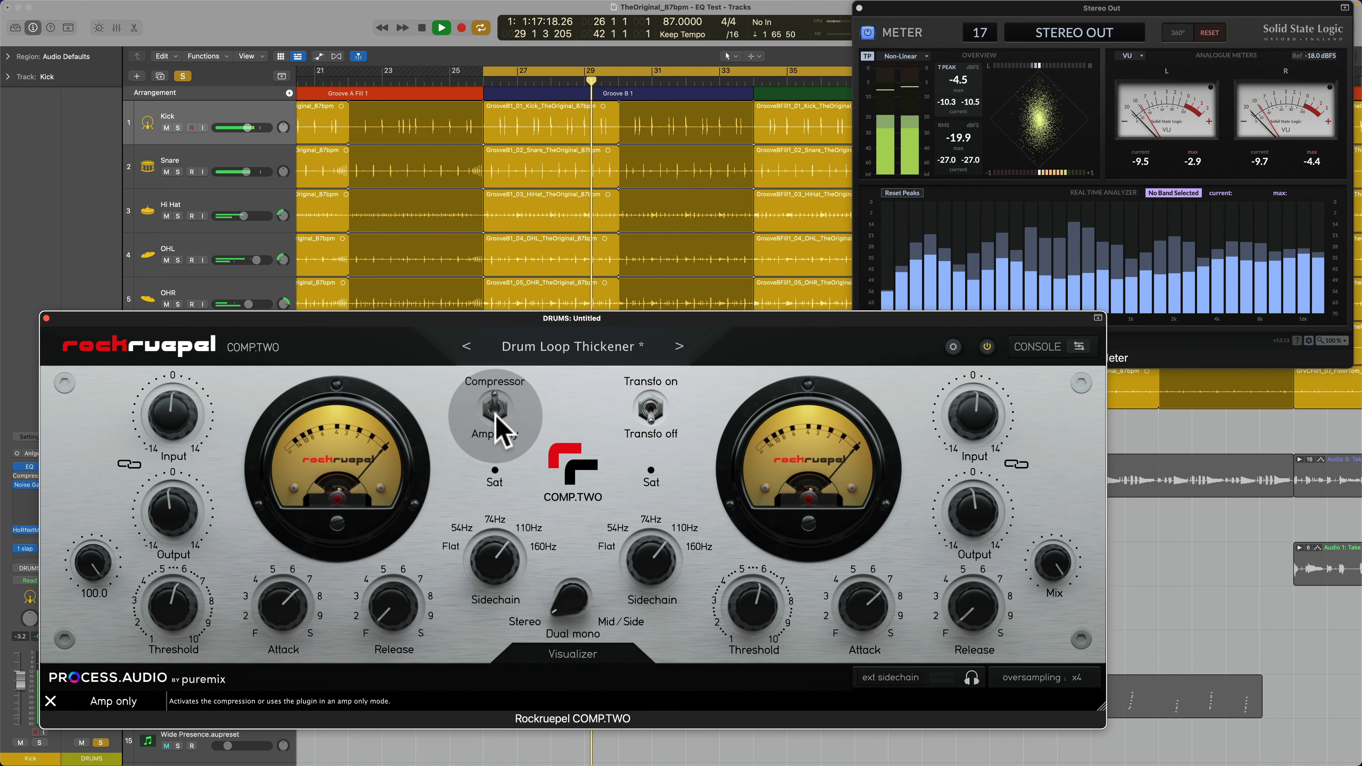
Step: Set the Threshold to 6.40, the sidechain filter to 160Hz, the Attack to about 4 and the Release to its fastest position
drag(158, 609, 180, 590)
drag(517, 584, 517, 532)
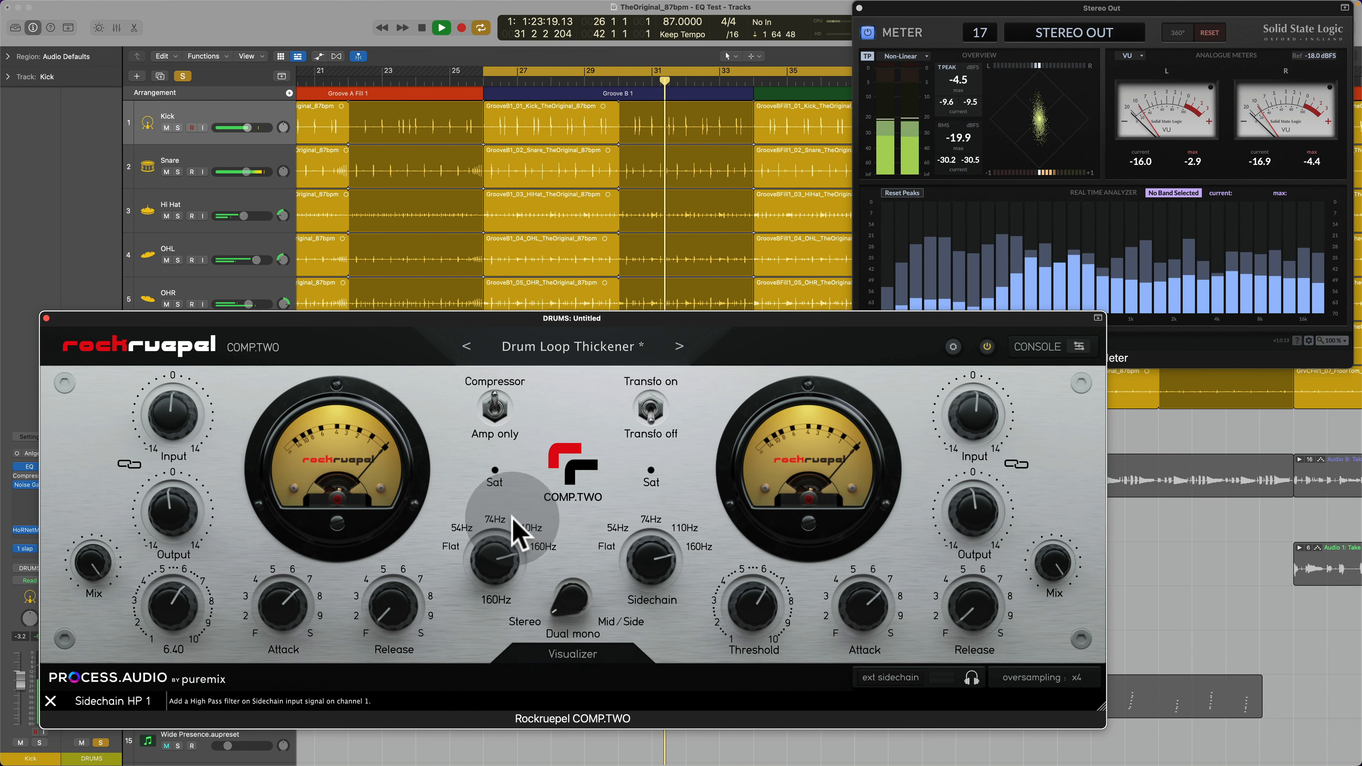
drag(300, 625, 281, 673)
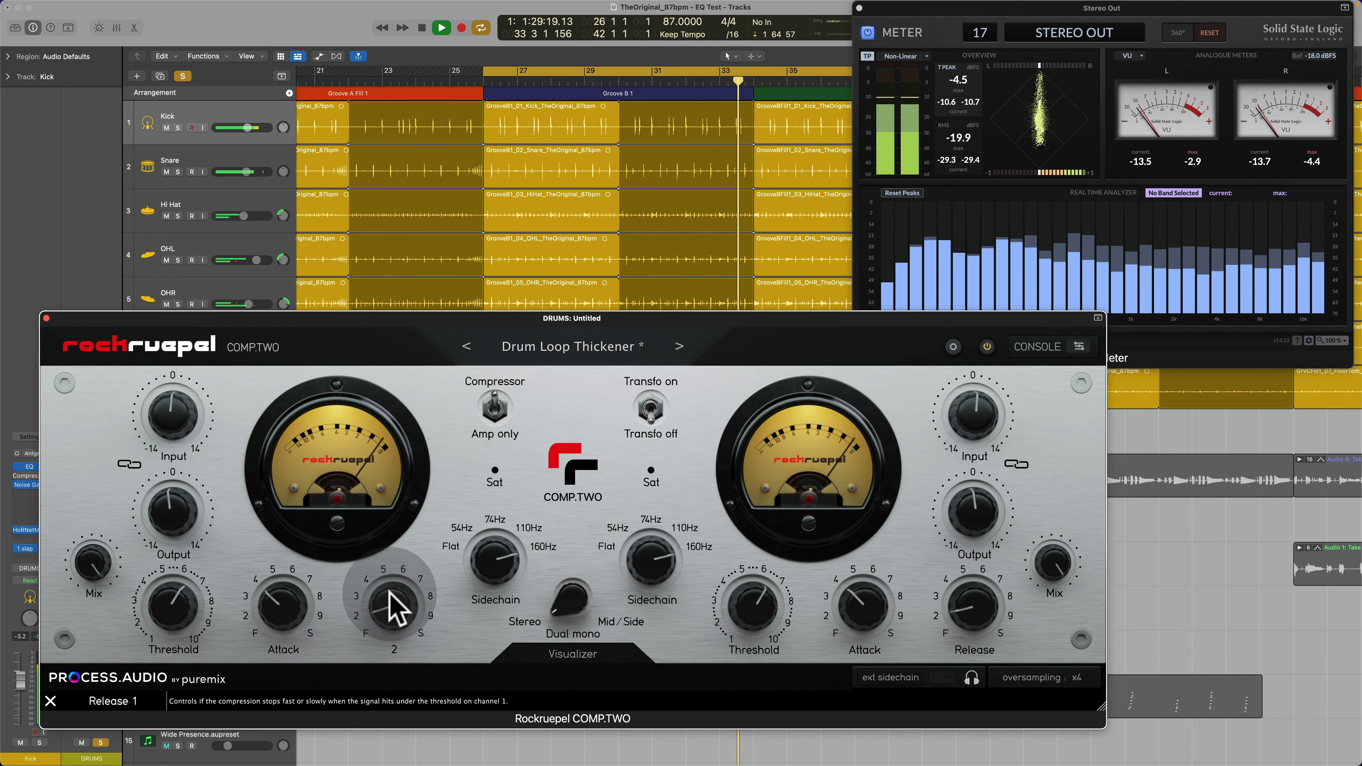
click(388, 630)
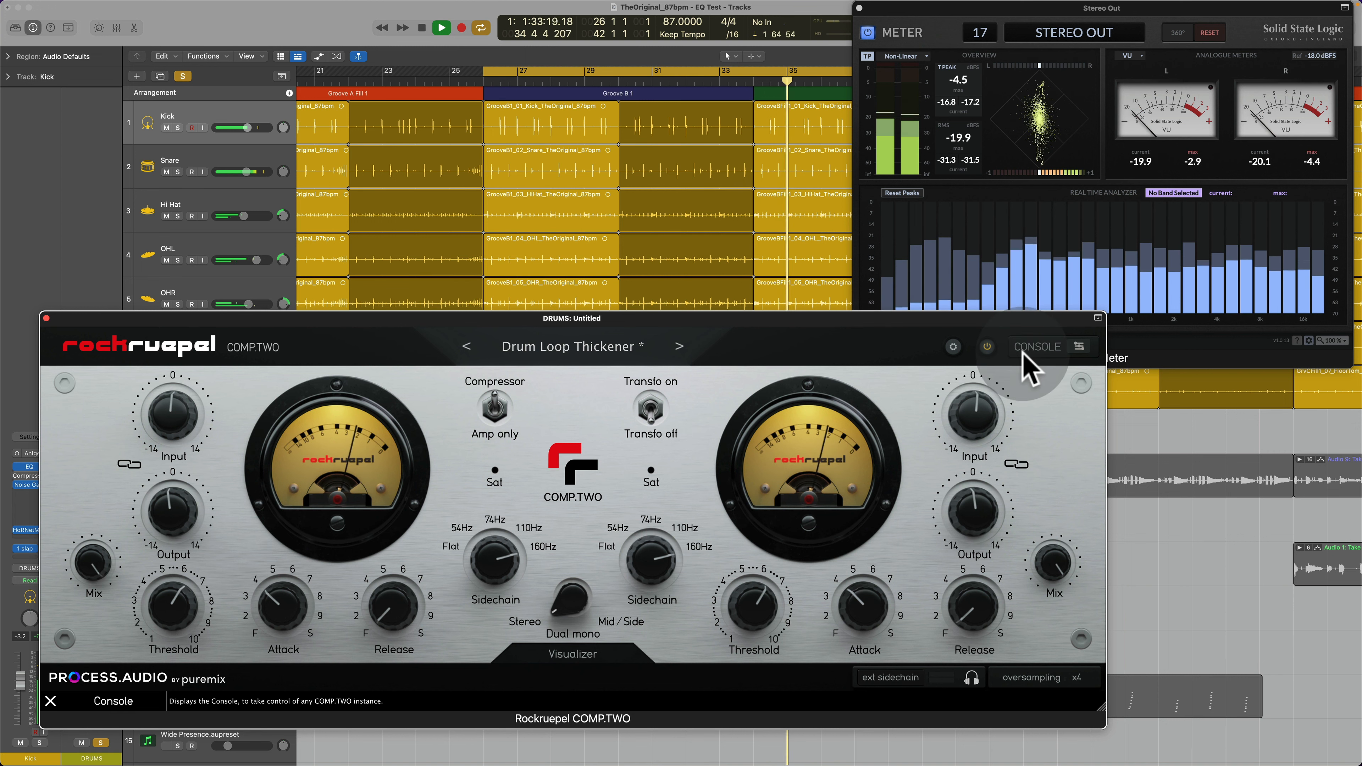
Step: View the console of all COMP.TWO instances, close it, and change the VU background to the swimmer artwork
click(1079, 348)
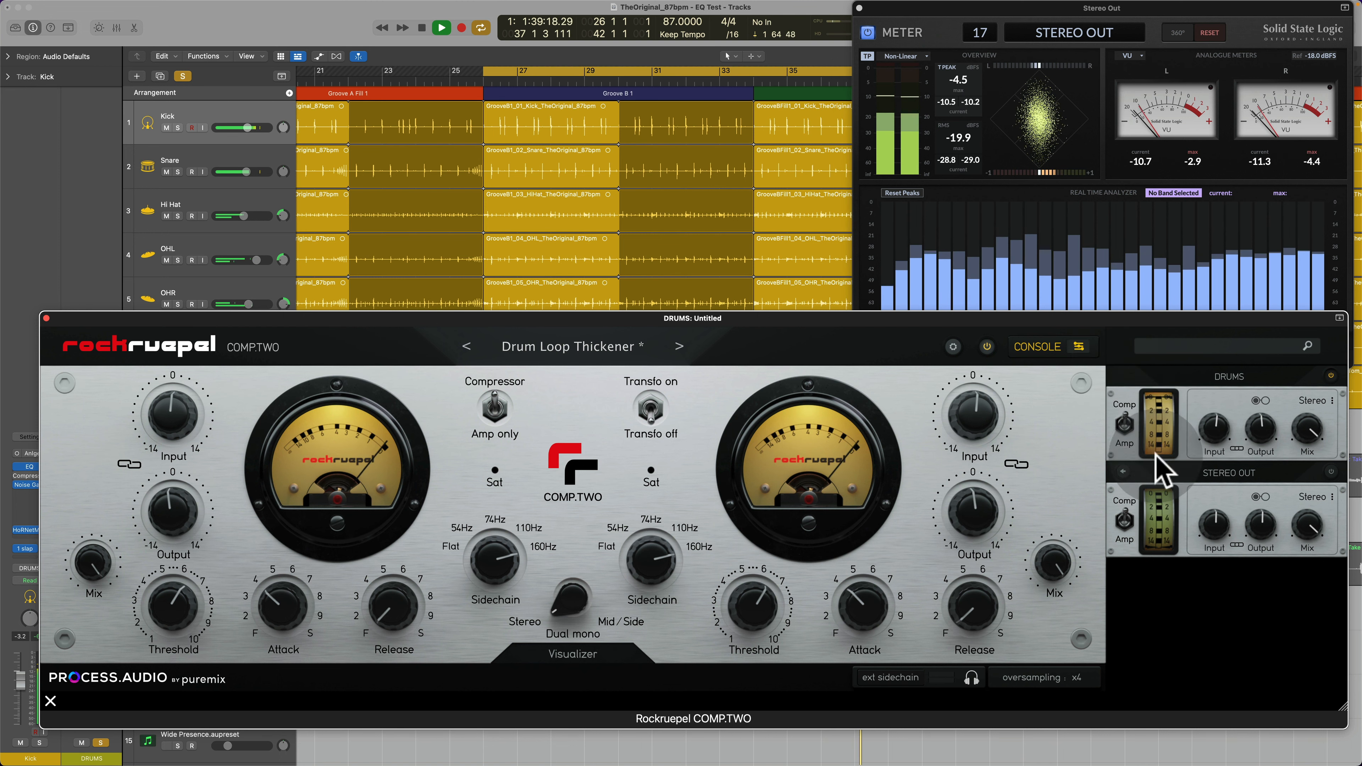
click(1082, 347)
click(954, 347)
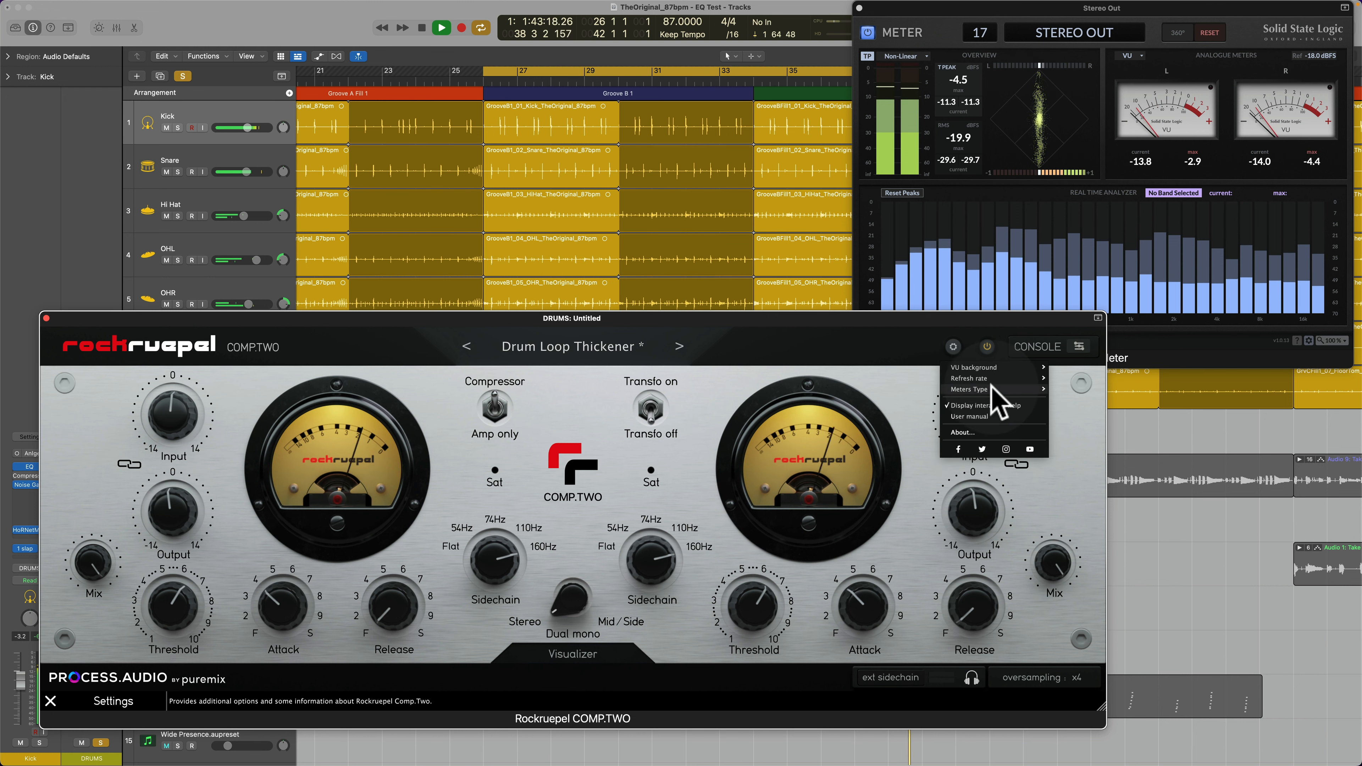
click(1076, 382)
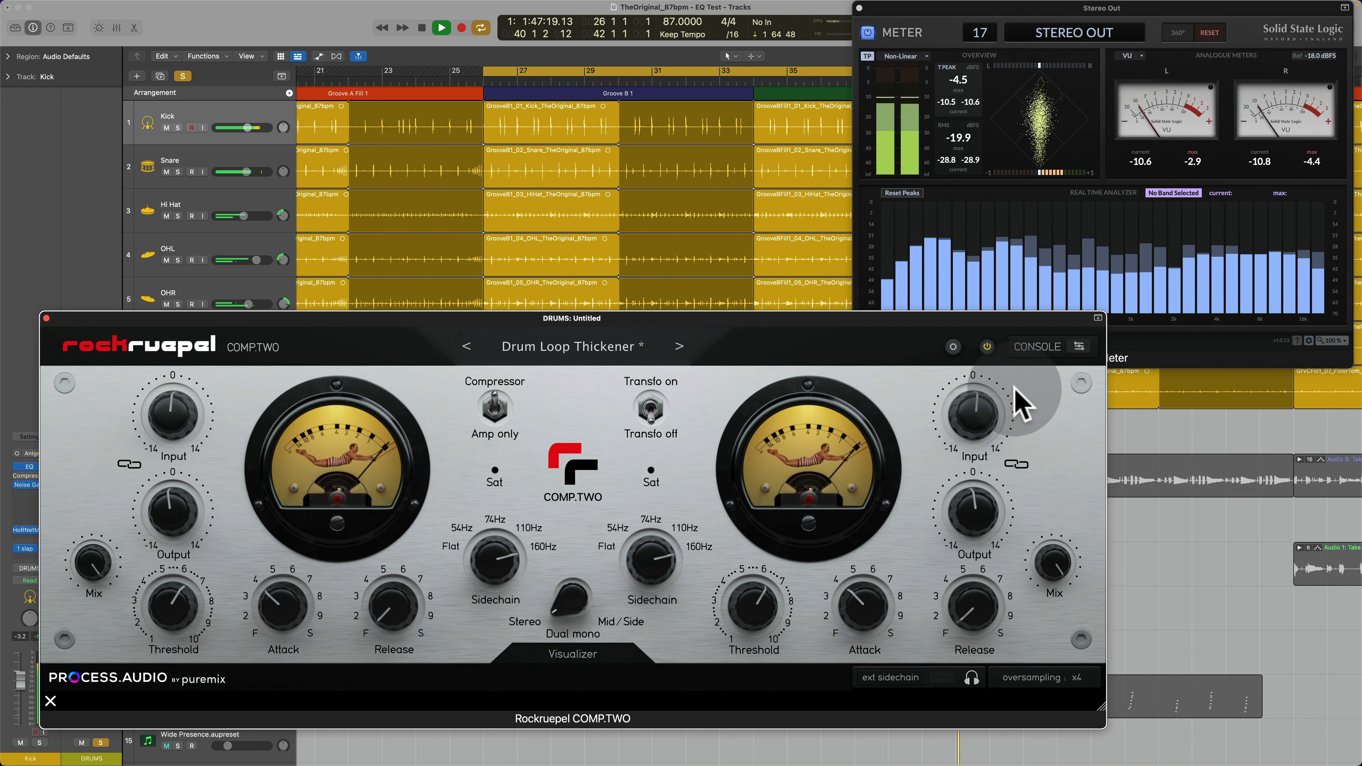
Step: Move the plugin window up slightly and enlarge it
drag(866, 318, 906, 284)
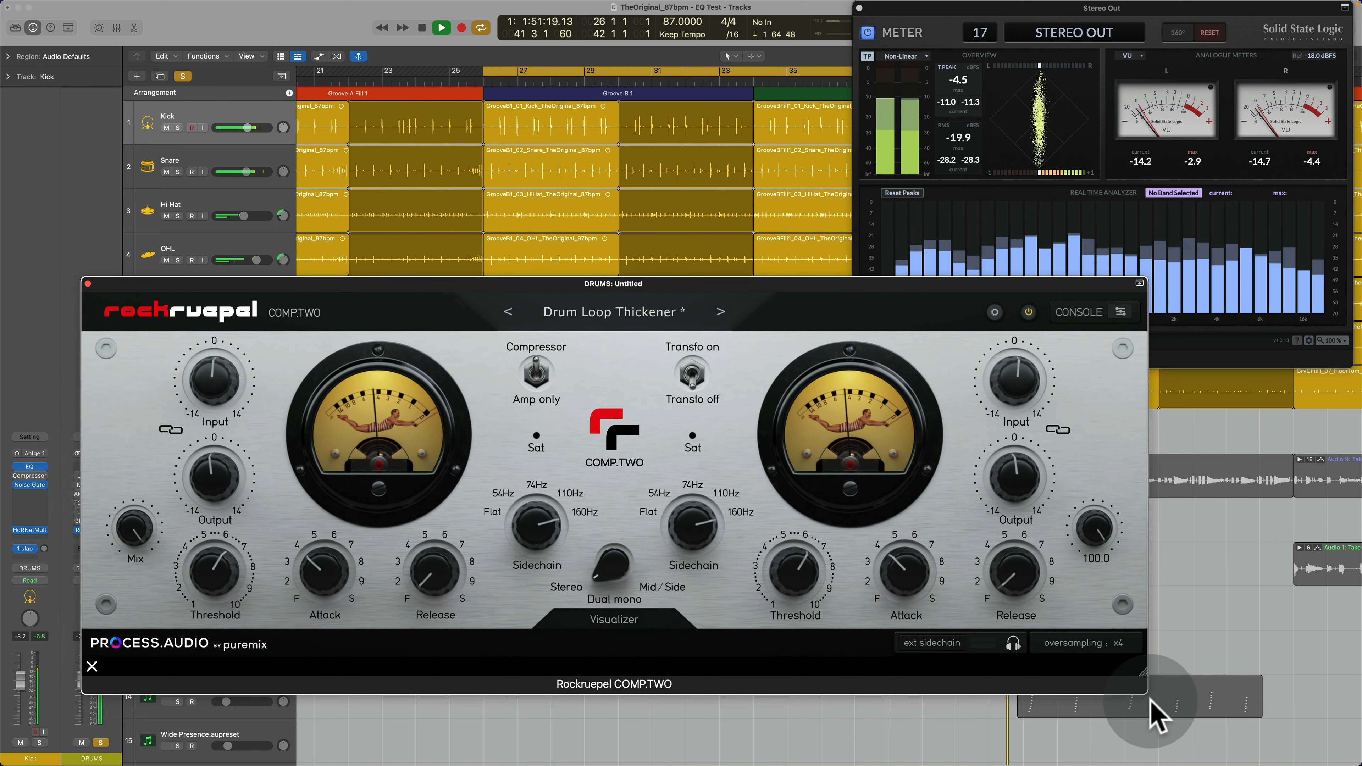
drag(1142, 675, 1164, 724)
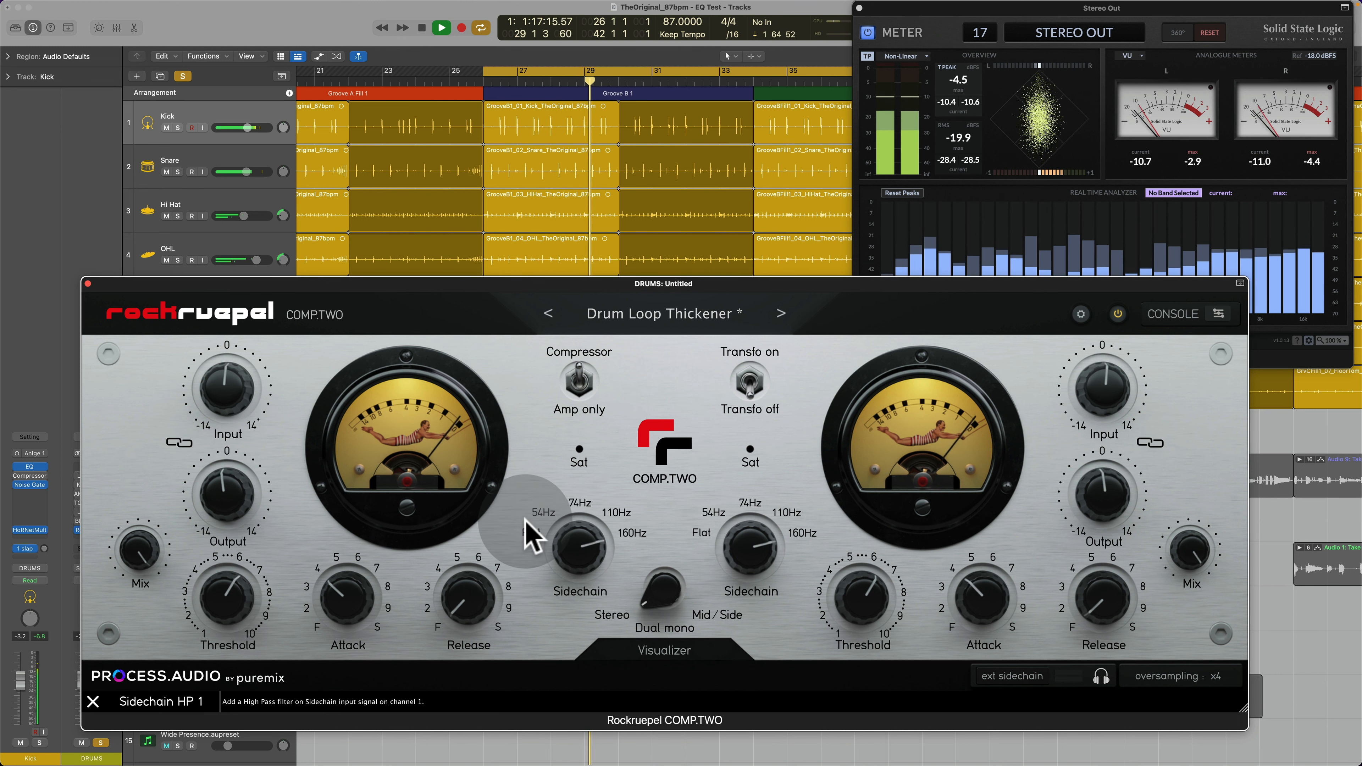
Step: Compare the drums with the compressor bypassed and active, raise Input to 2.2 and lower Mix to 46
click(1118, 314)
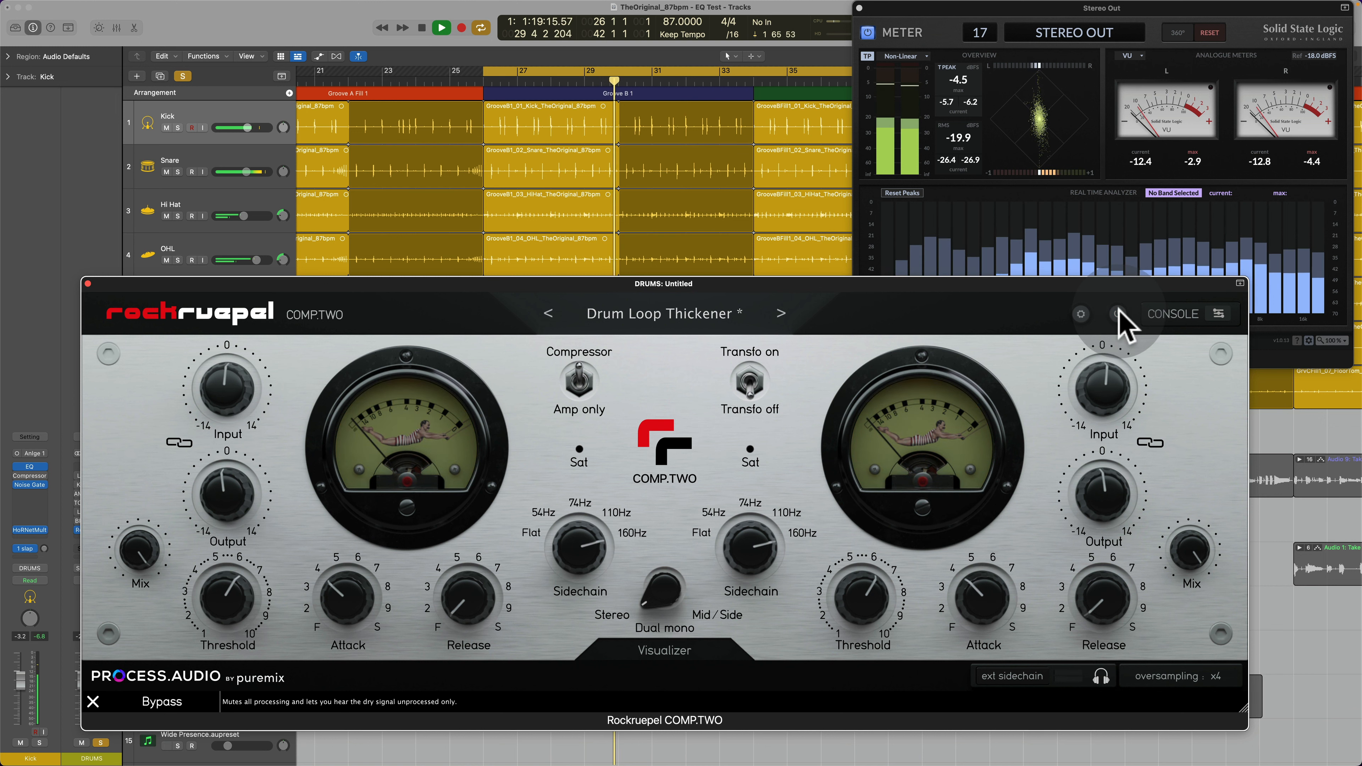
click(1118, 314)
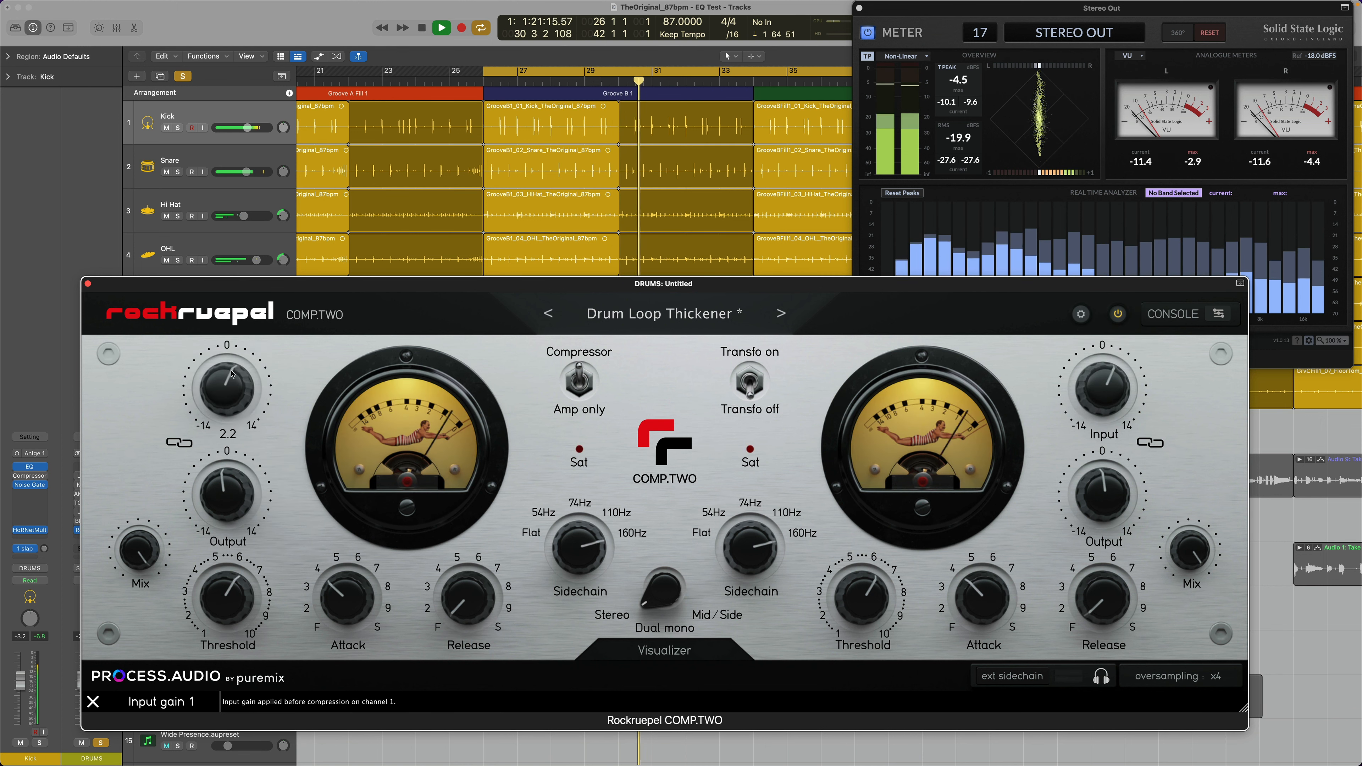
drag(139, 550, 153, 623)
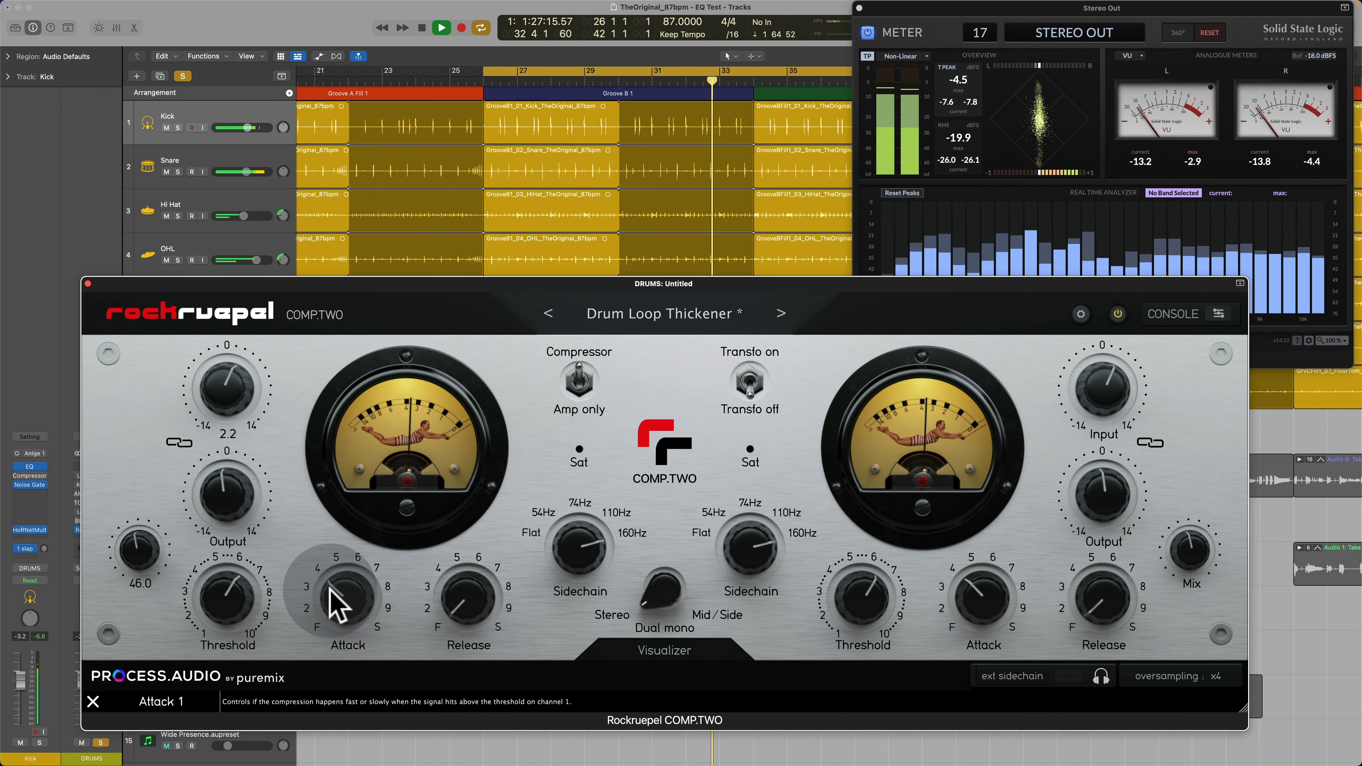
Step: Set Attack and Release to 4 and return Mix to 100
mouse_move(330, 587)
mouse_down()
mouse_move(324, 638)
mouse_move(343, 592)
mouse_up()
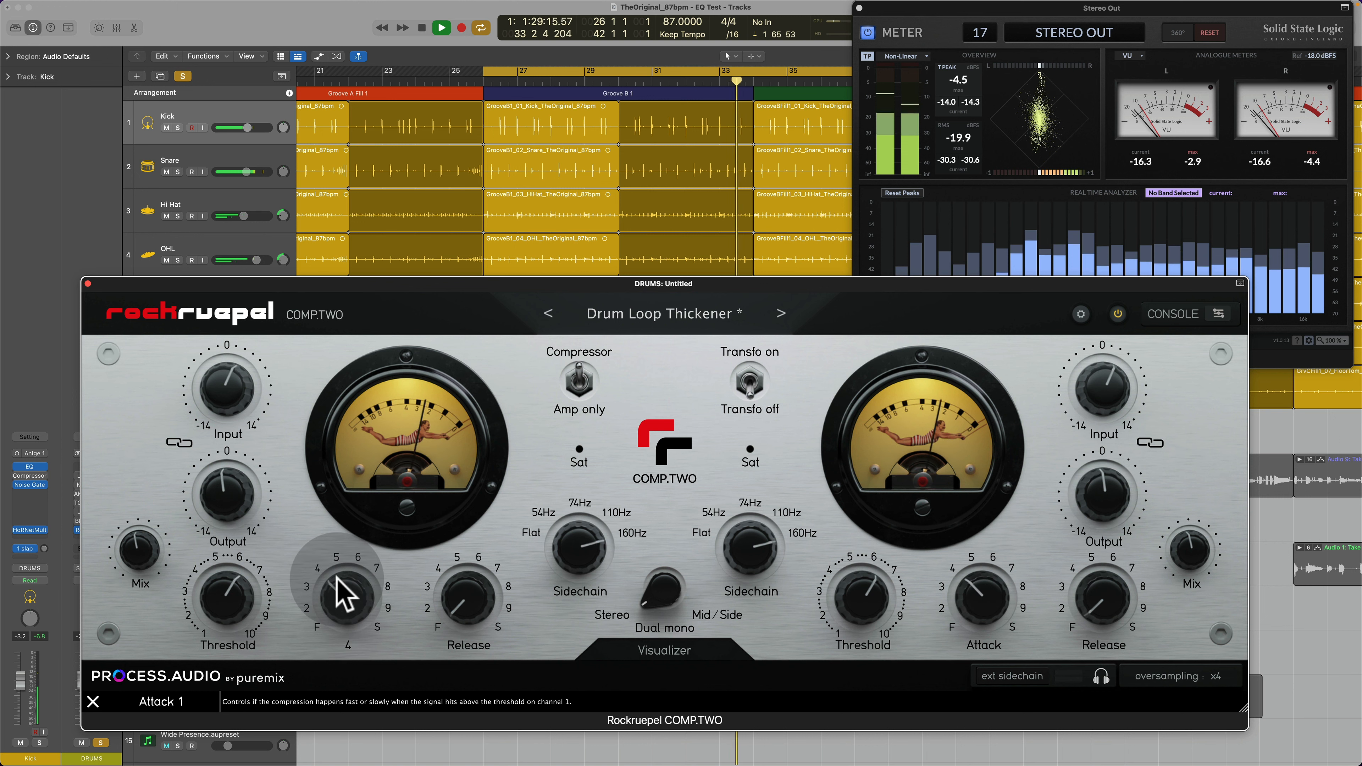
drag(457, 625, 466, 577)
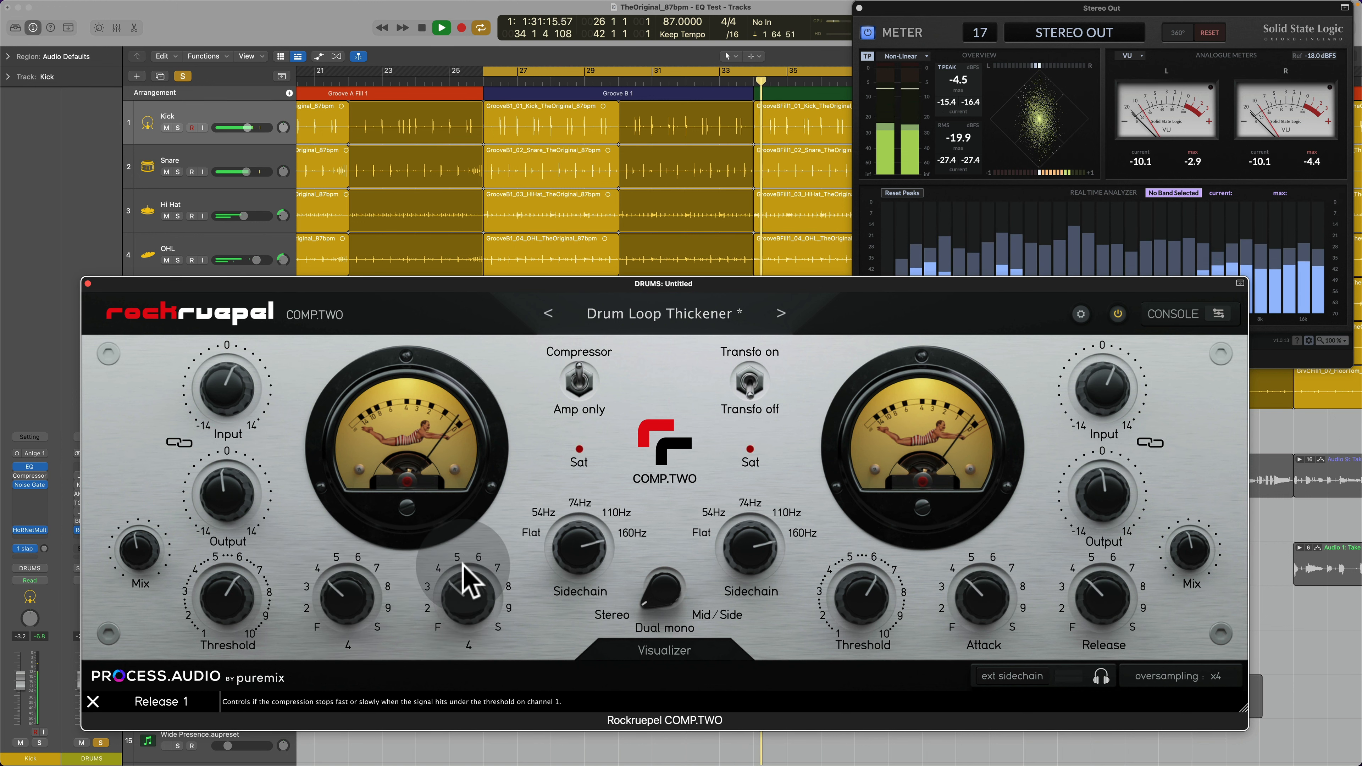
drag(142, 555, 182, 417)
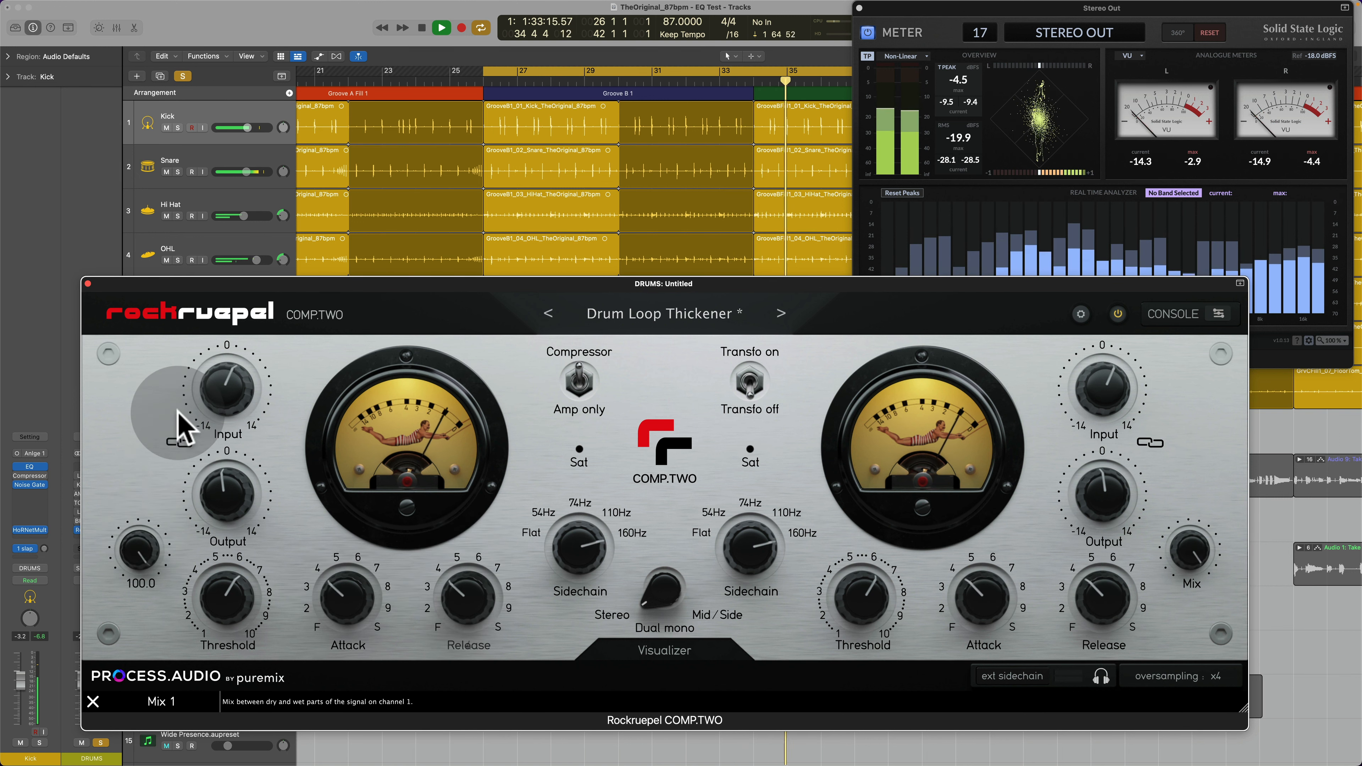
Step: Audition Attack at its fastest position and at 6, settle it near 3, and set Release to 7
drag(343, 597, 348, 703)
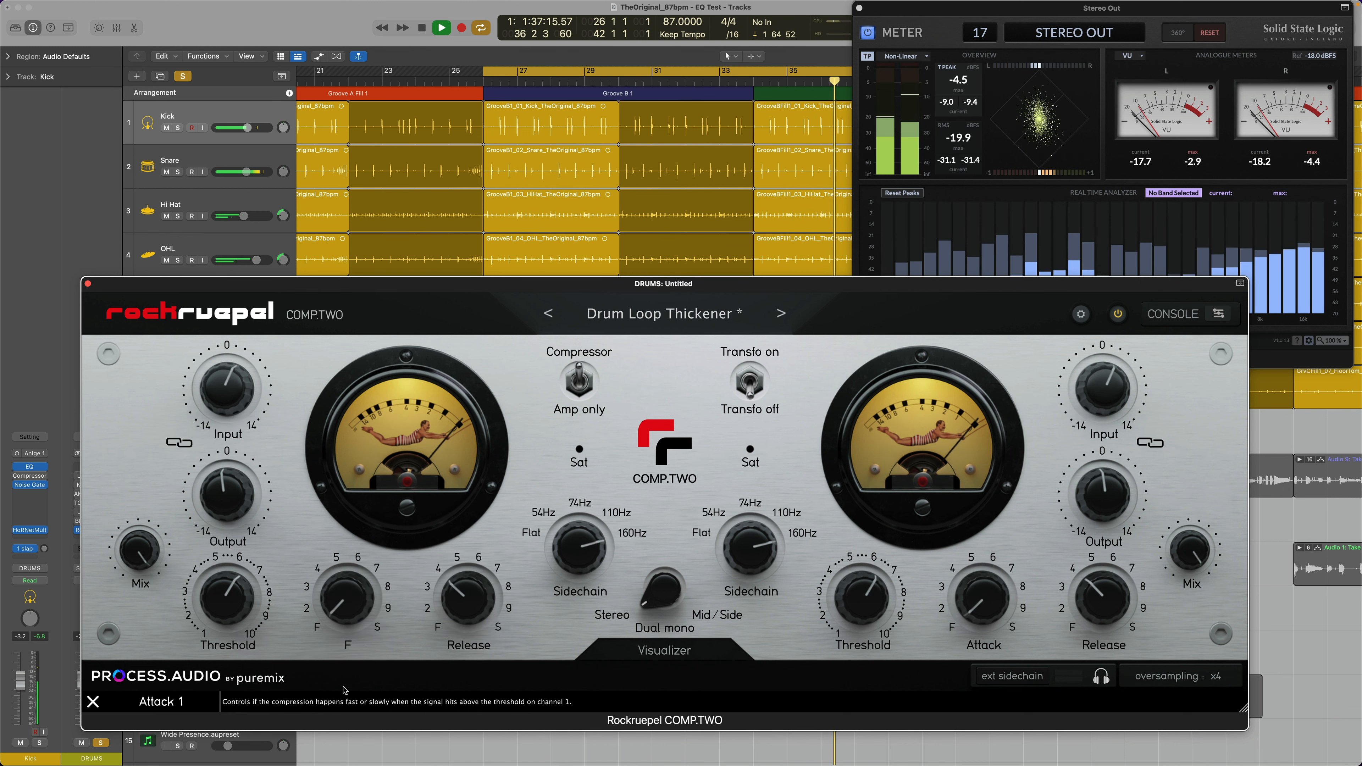
drag(355, 639, 356, 598)
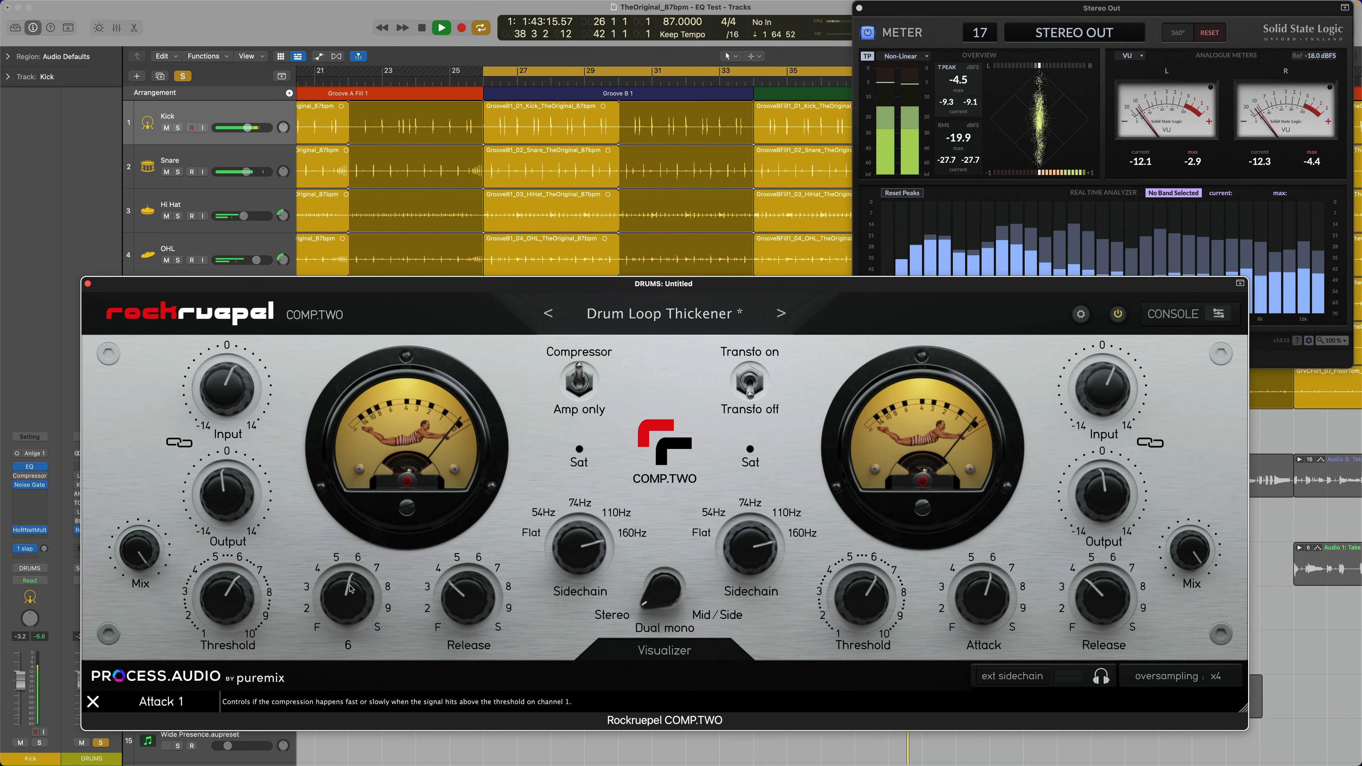
drag(350, 589, 361, 639)
drag(450, 608, 474, 576)
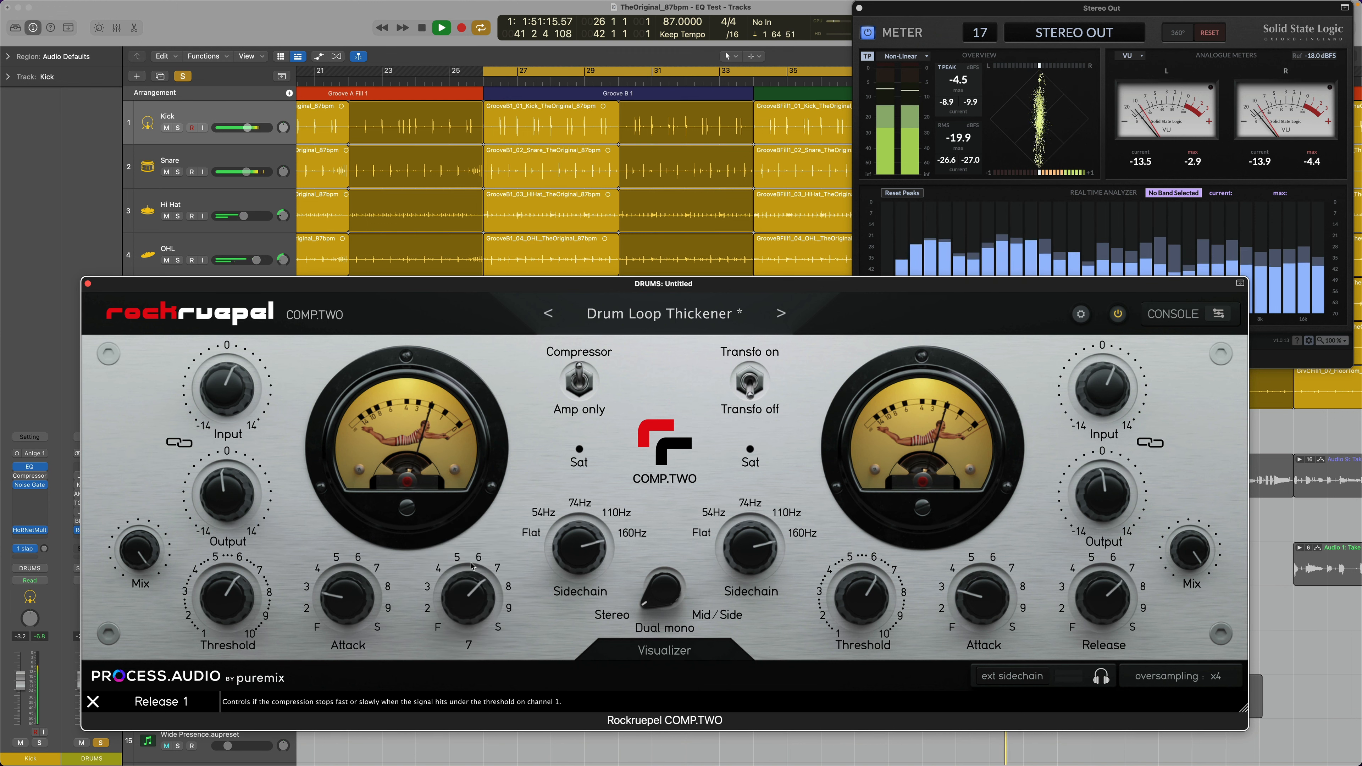
Step: Lower Mix to 35.4 and compare the drums with the compressor bypassed and active
drag(140, 549, 157, 639)
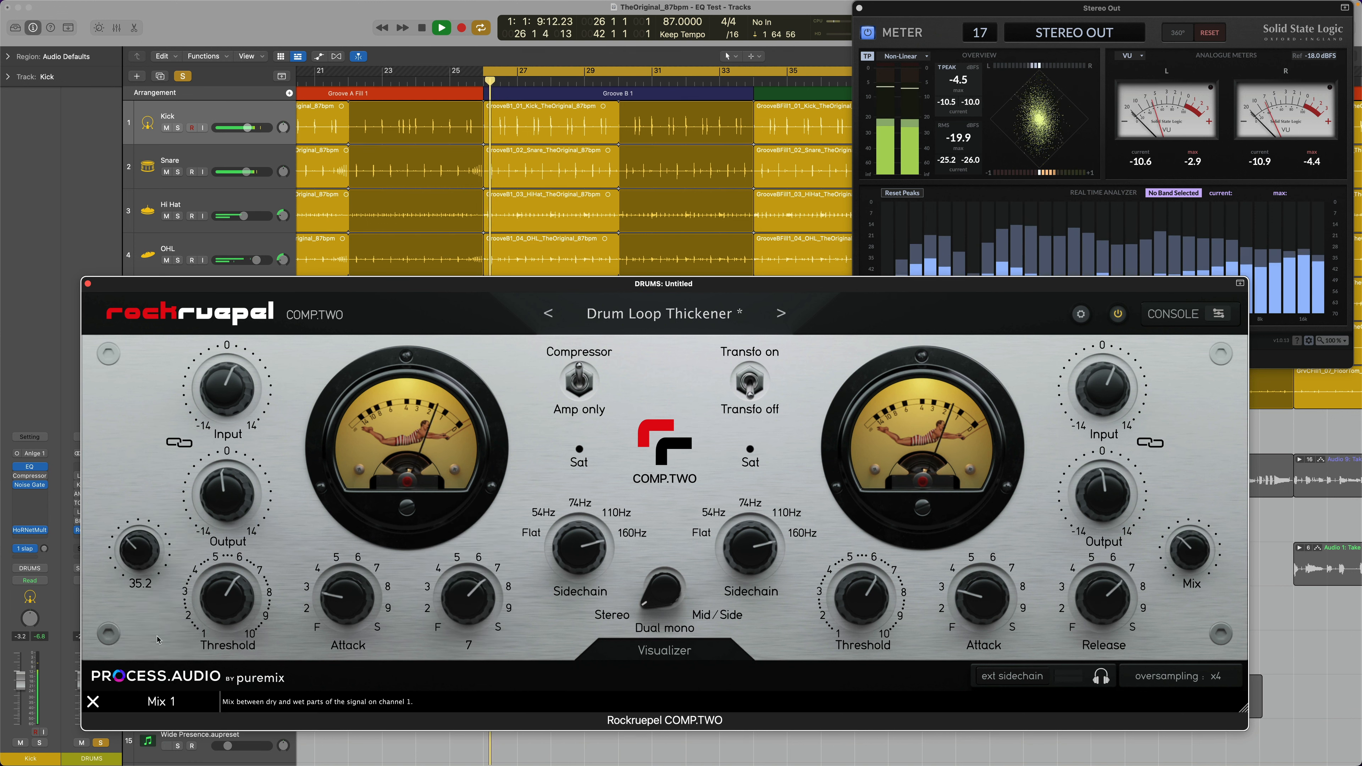
click(261, 531)
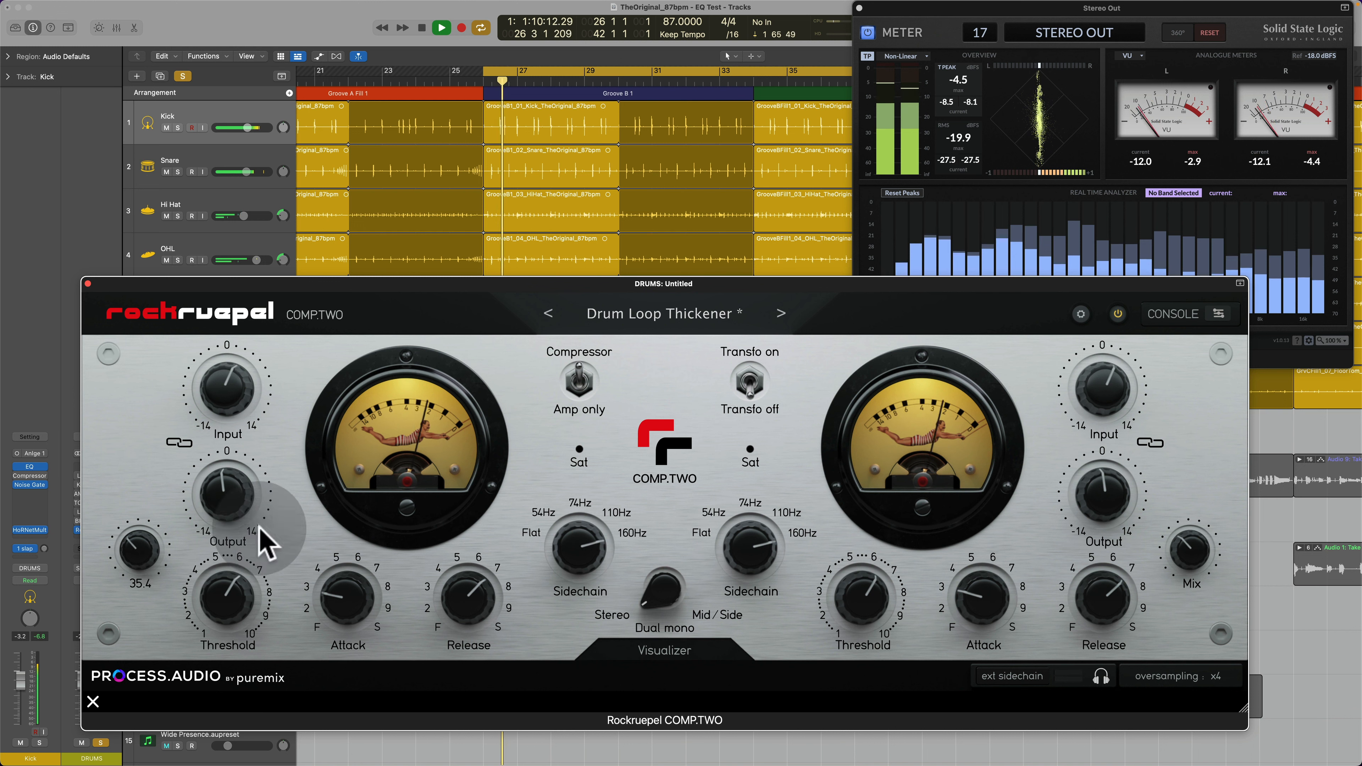
click(1118, 315)
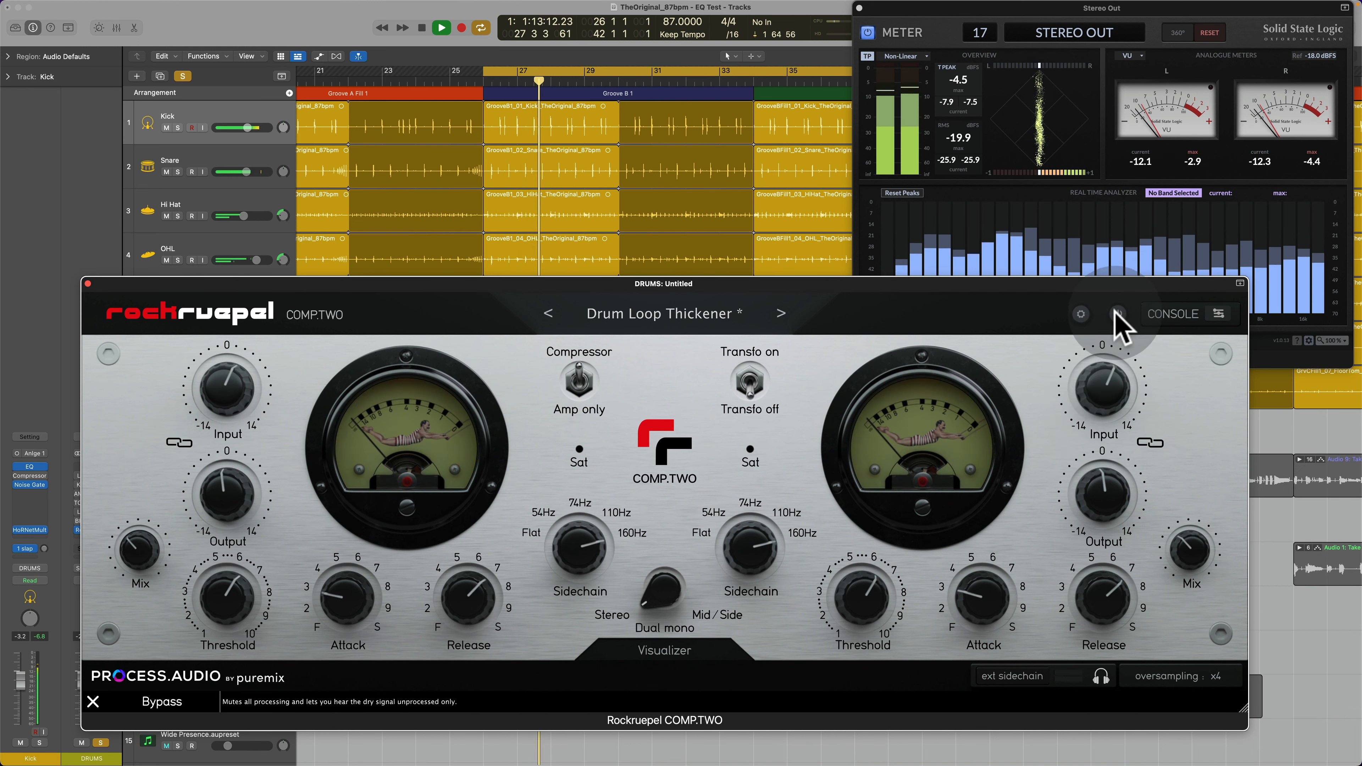
click(1117, 314)
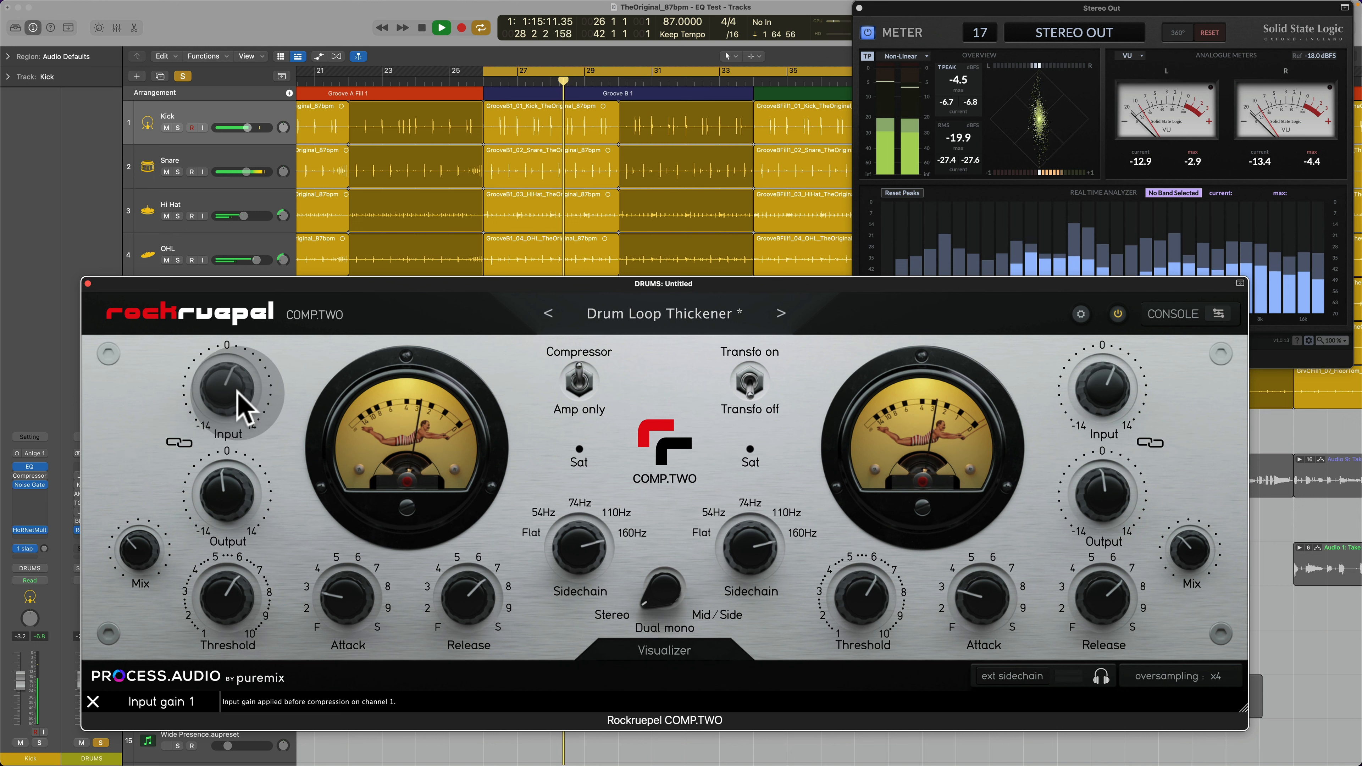
Step: Raise Input to 3.8 and compare the processed drums with the bypassed signal twice
drag(244, 396, 179, 457)
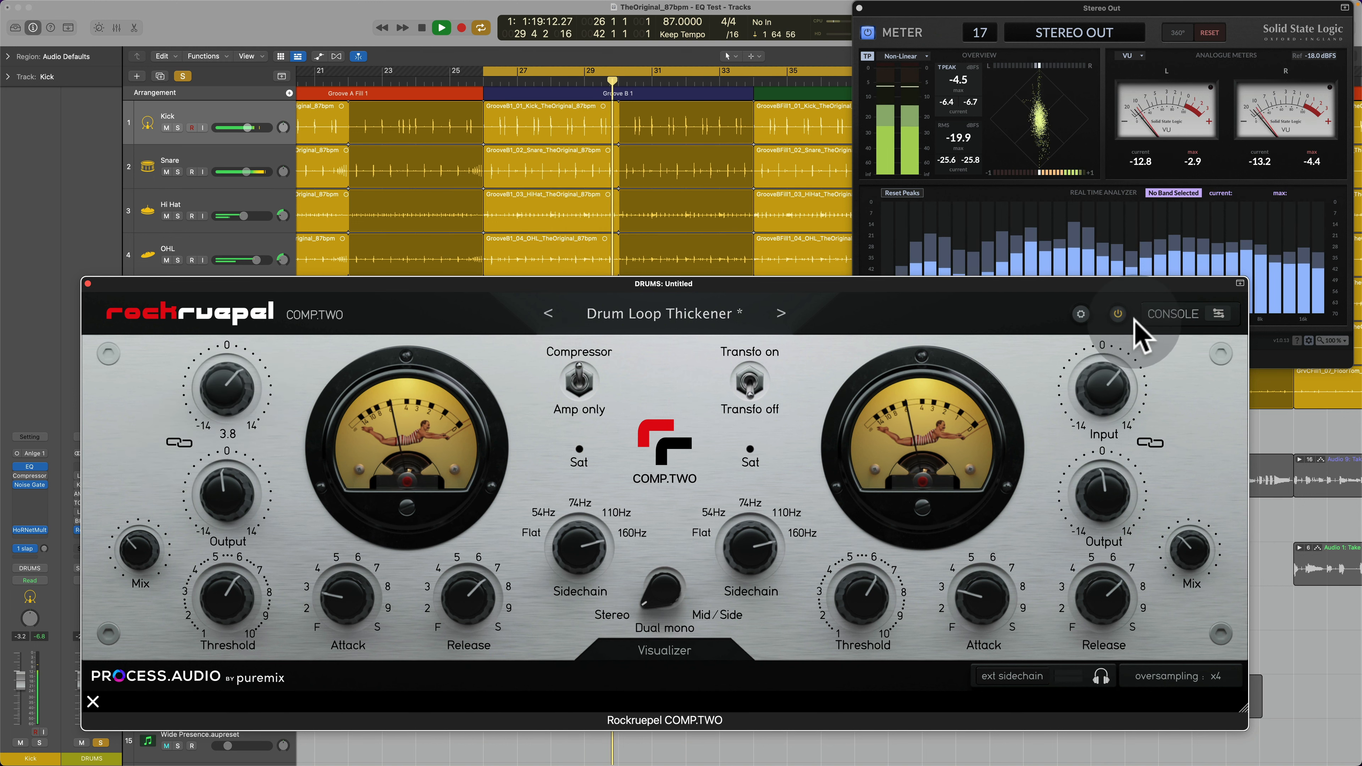
click(1117, 316)
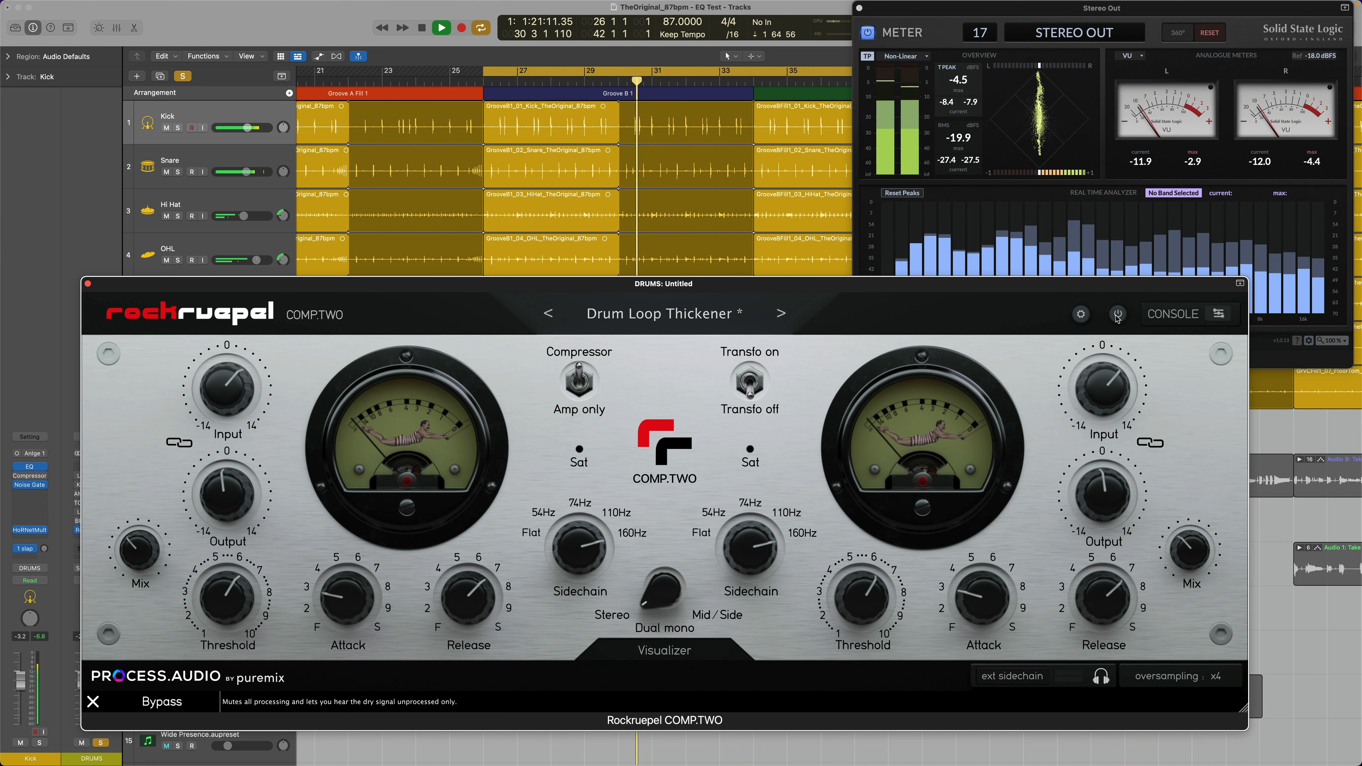
click(1118, 315)
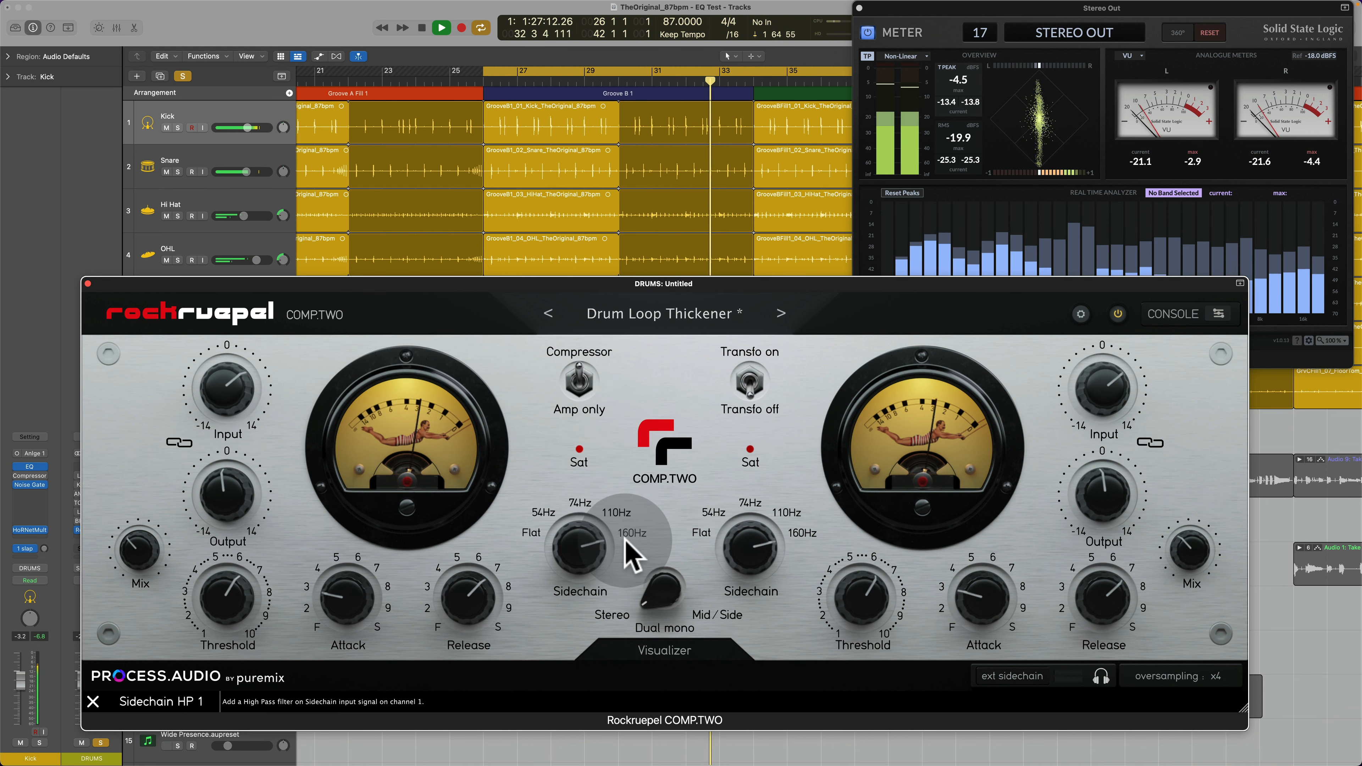
click(1116, 317)
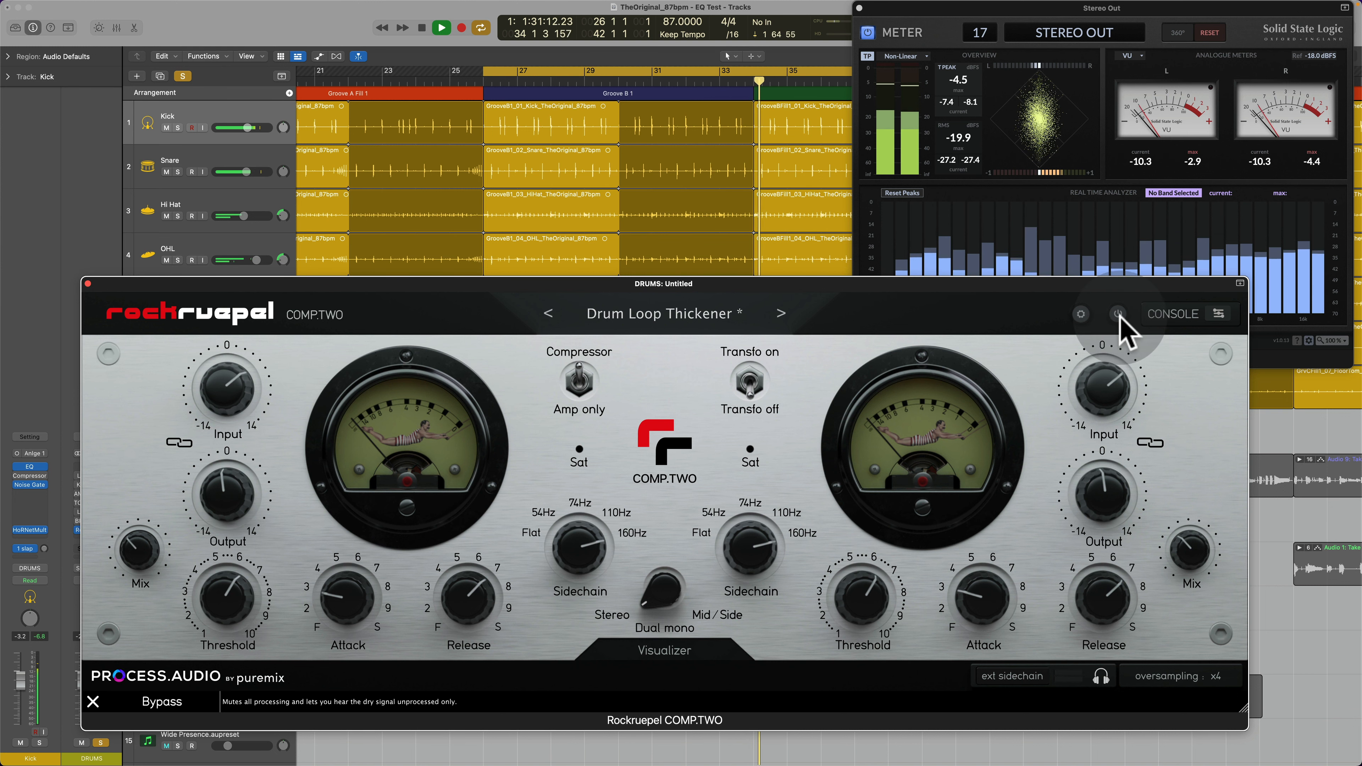
click(1119, 317)
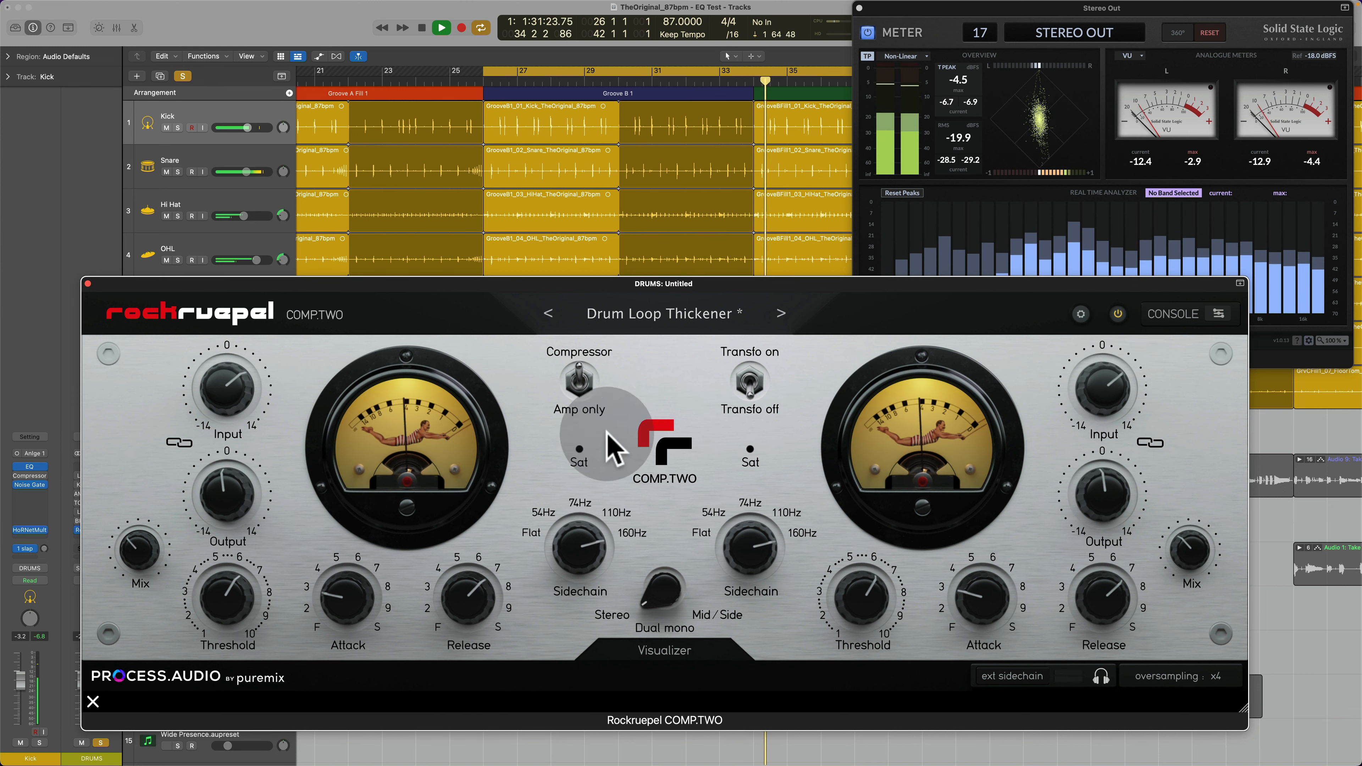
Step: Link Input with Output, raise Input, lower Mix to 22.4, and check the result against bypass
click(179, 443)
drag(213, 380, 243, 372)
drag(139, 552, 137, 572)
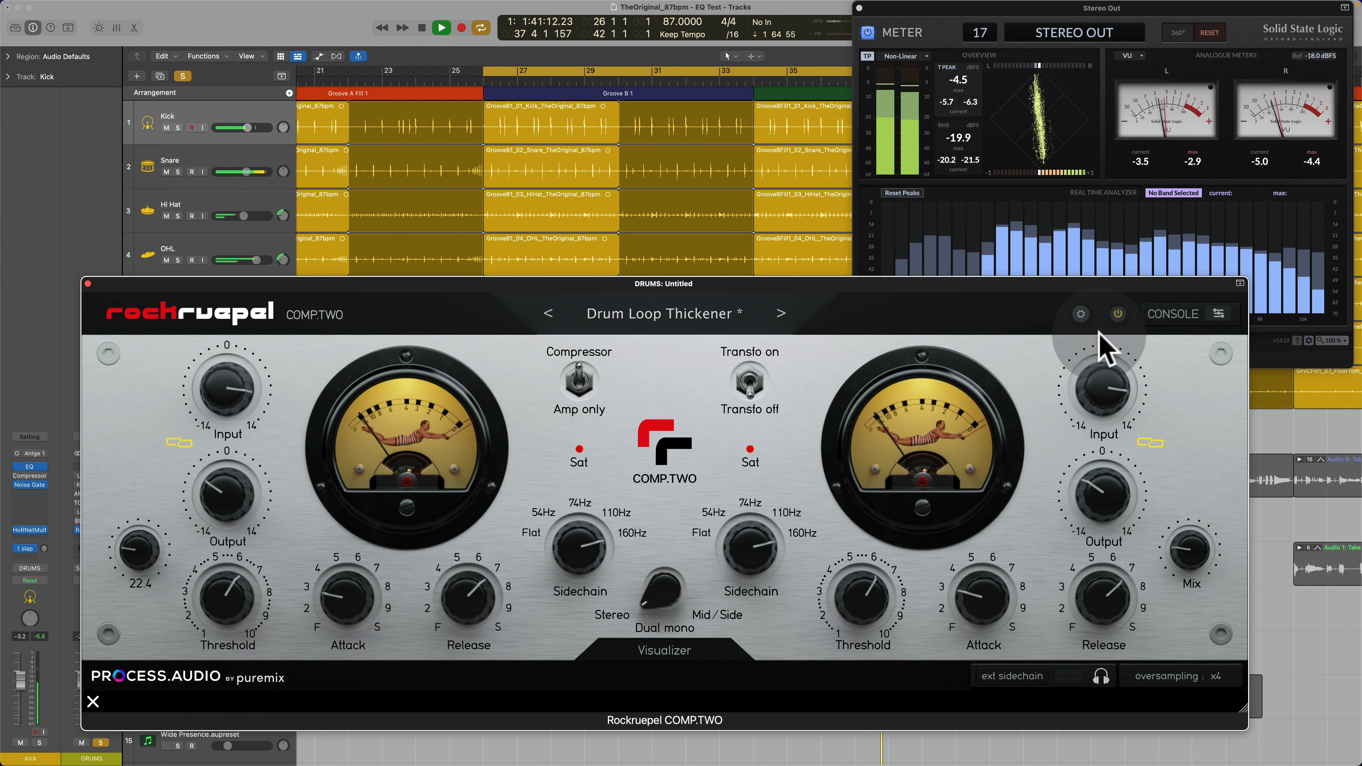
click(1117, 314)
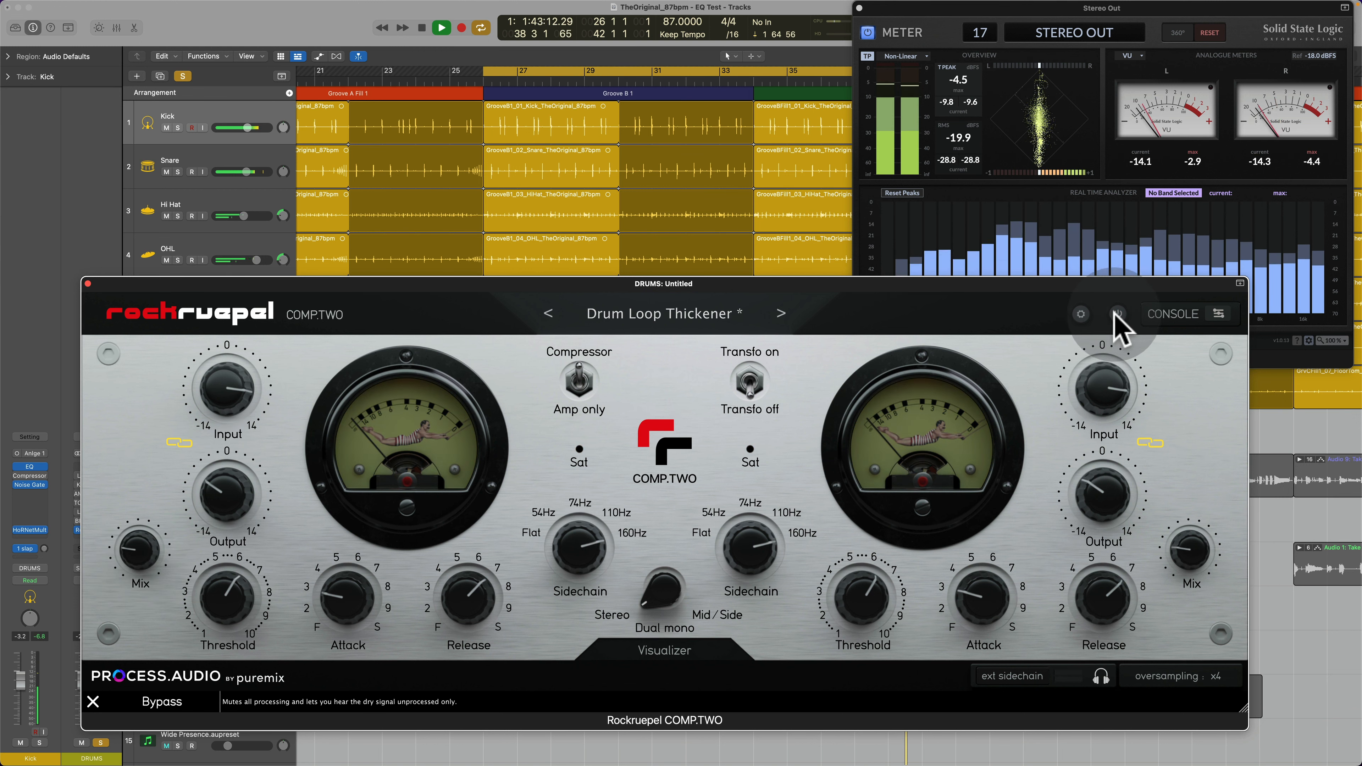
click(1117, 315)
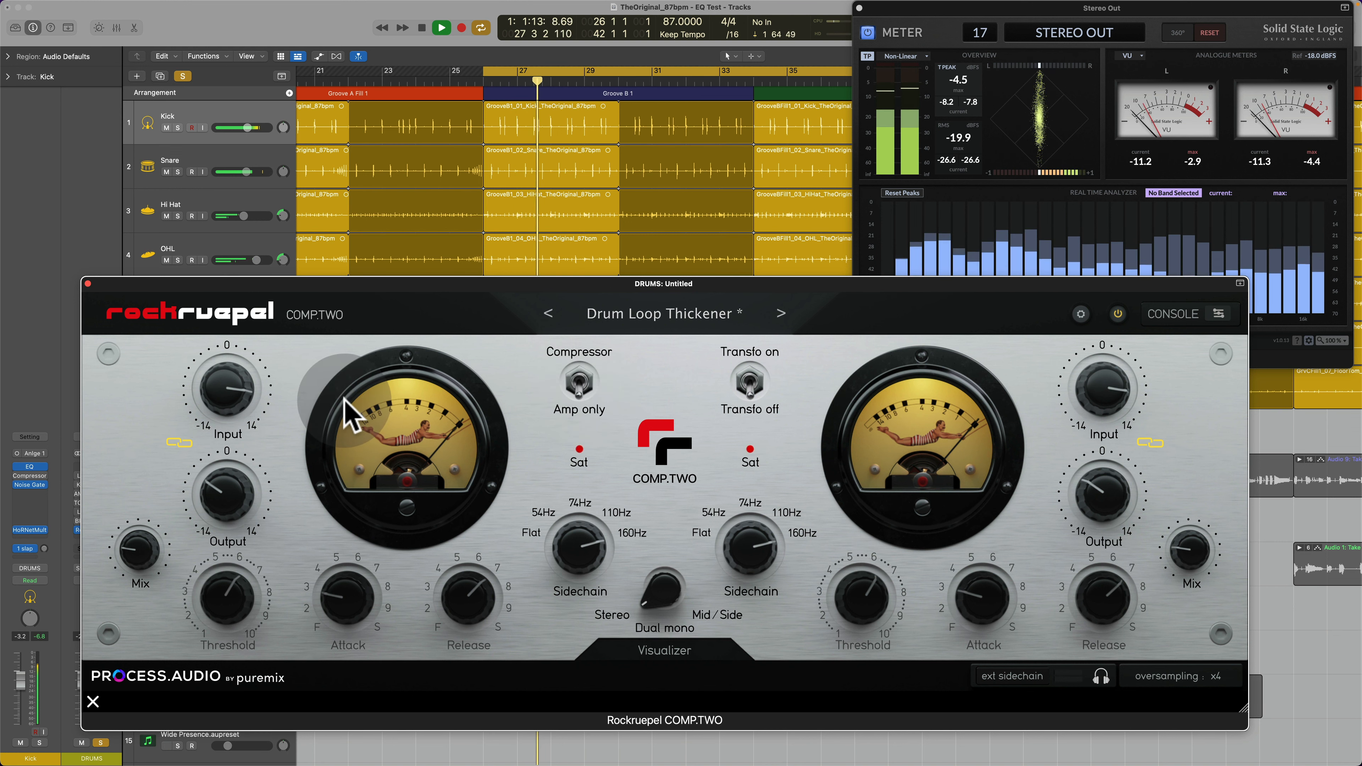
Step: Switch from amp-only back to compressor mode and set the linked Input to 11.2 and Output to -7.2
click(579, 386)
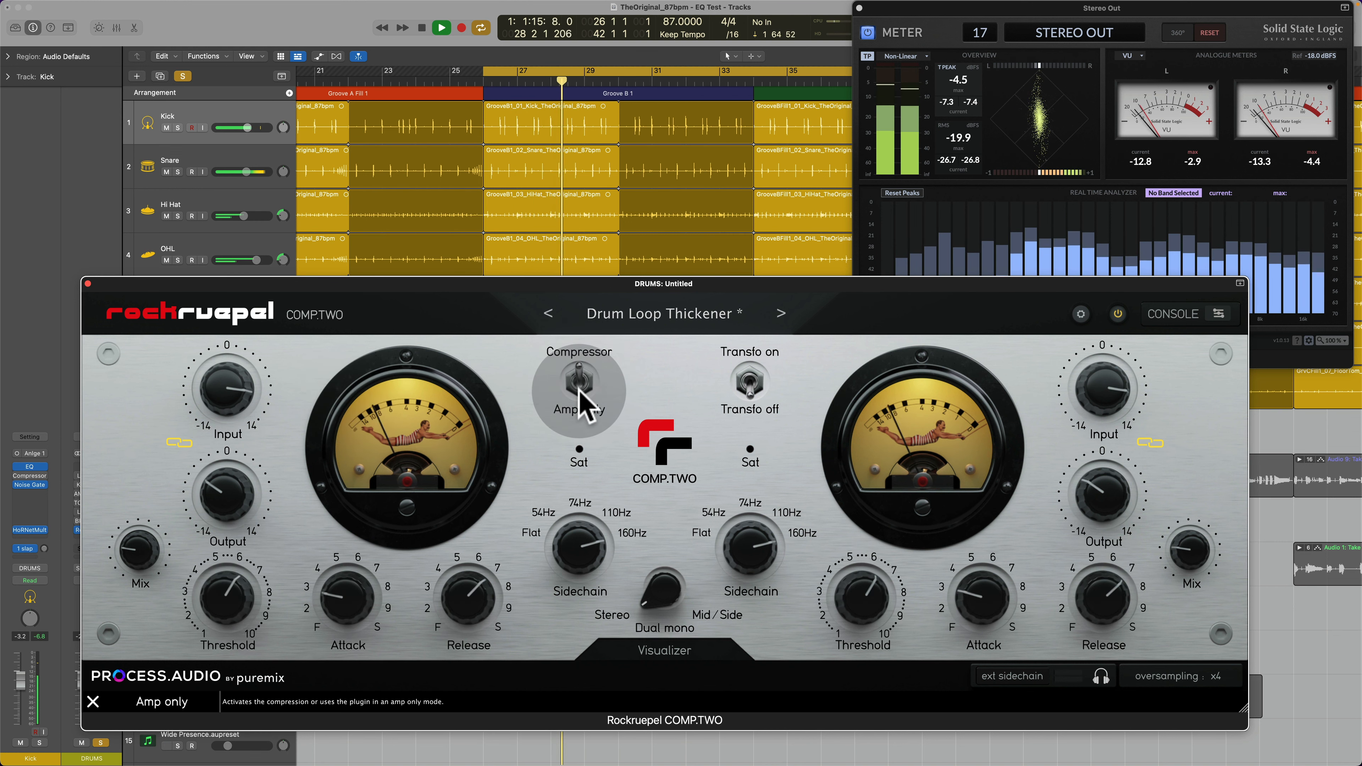
mouse_move(243, 386)
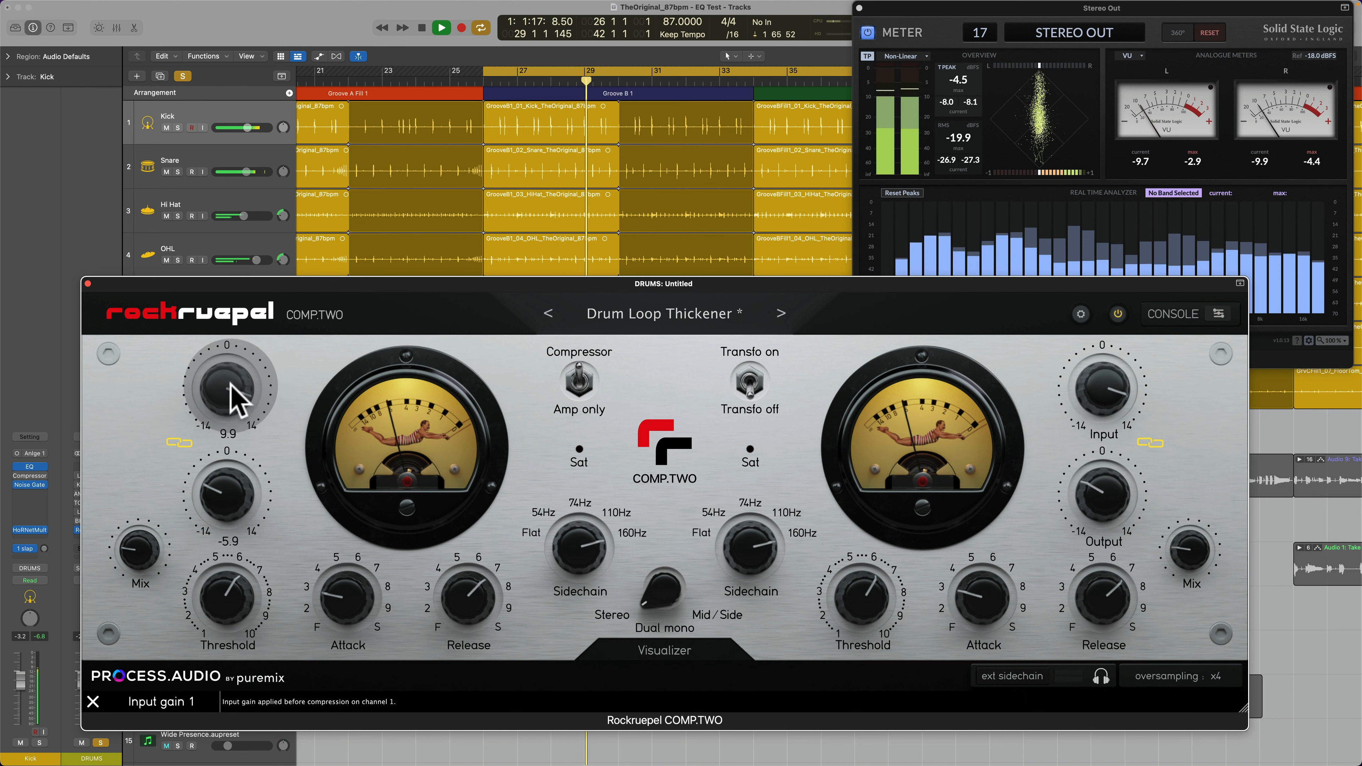
scroll(231, 384, up, 3)
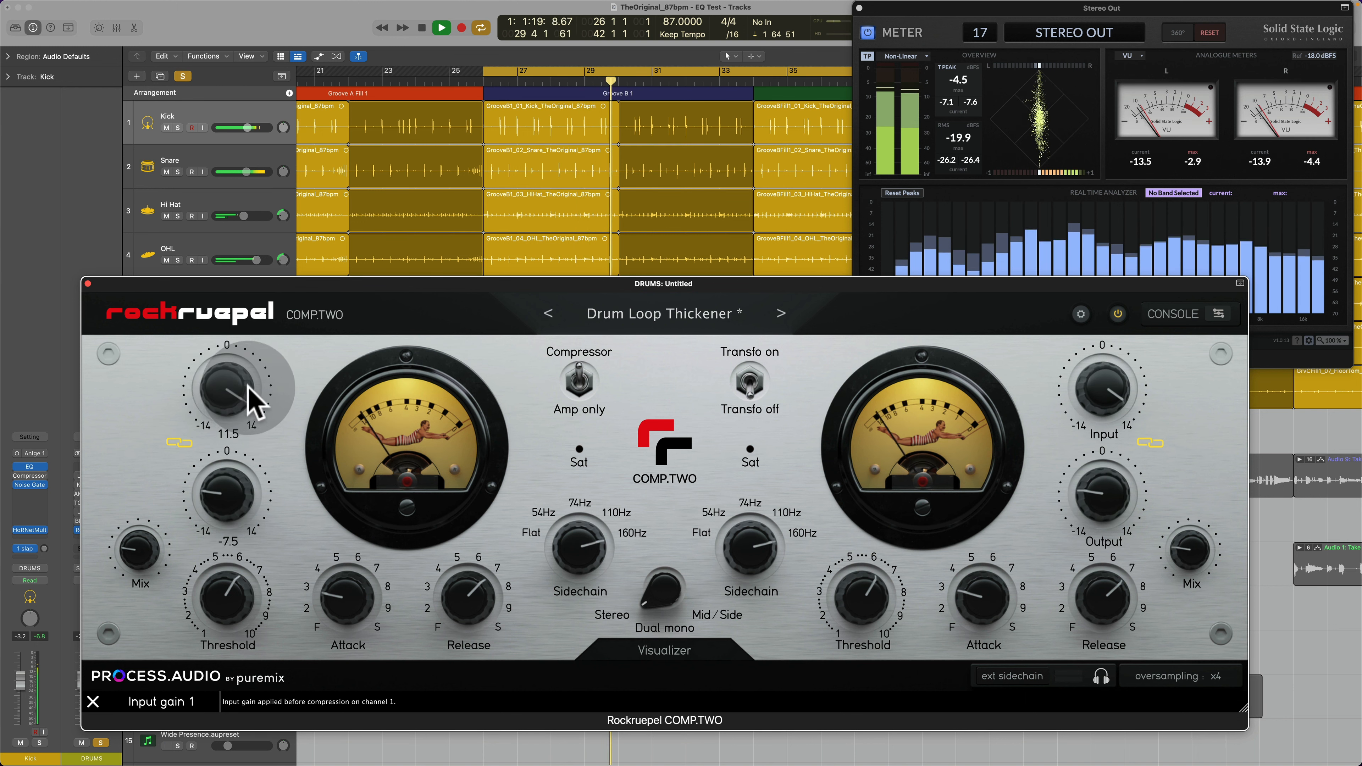
drag(239, 398, 241, 404)
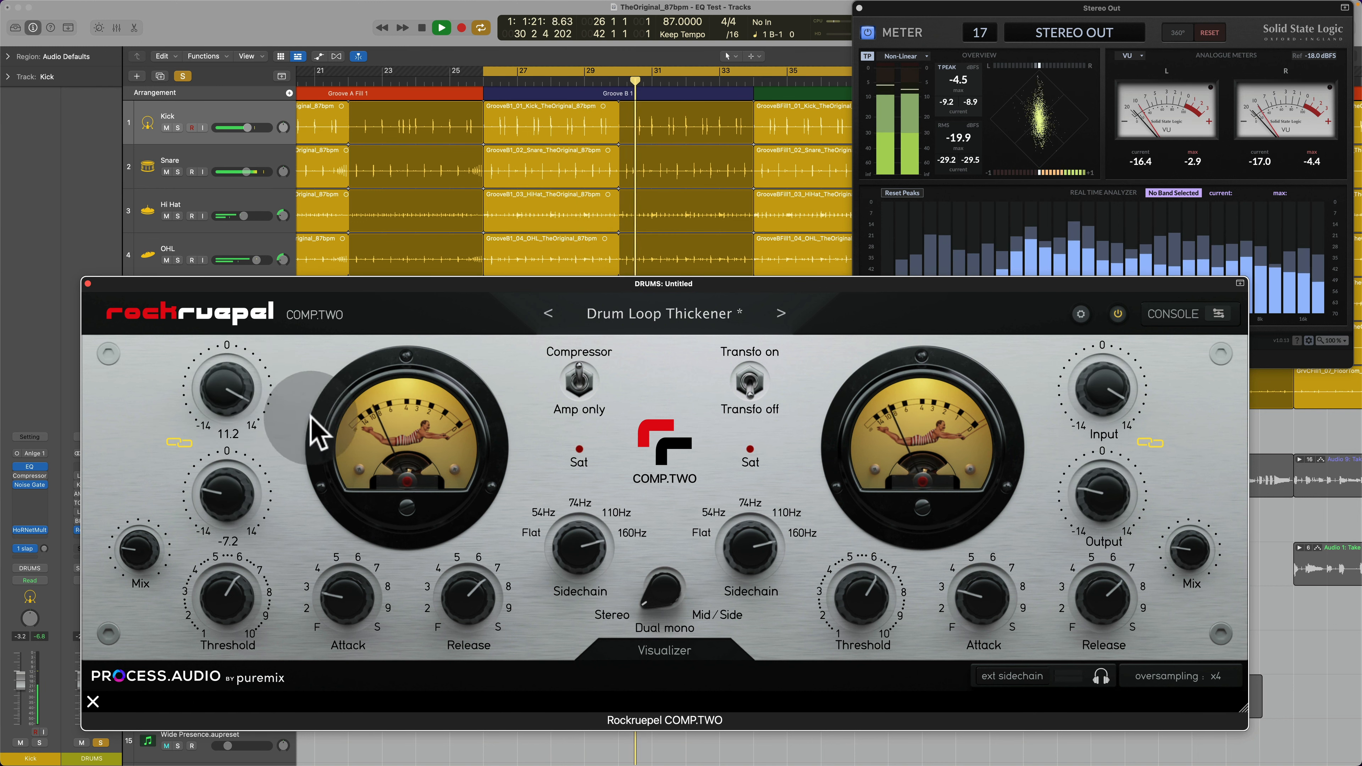
Step: Open the Visualizer, move the plugin window up to reveal it, and set the linked Input to 11.9
click(655, 646)
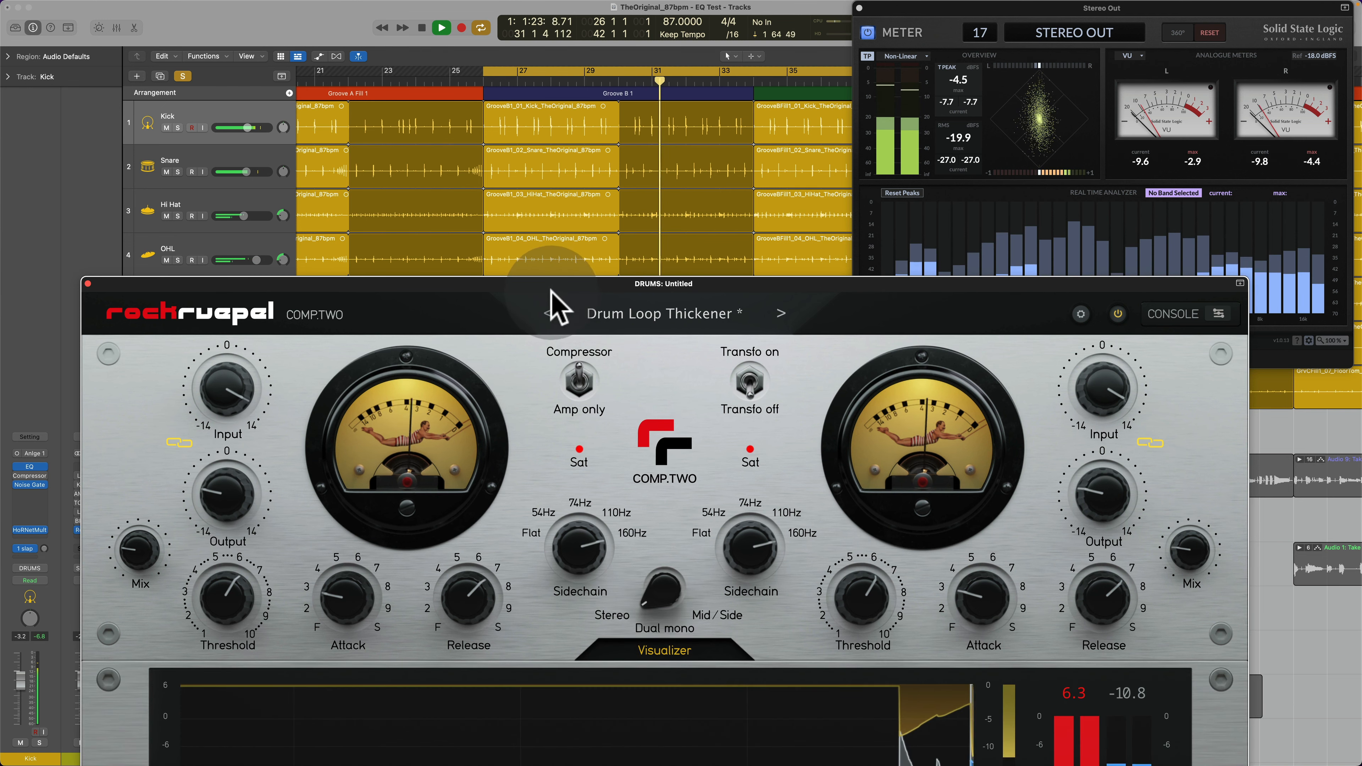
drag(547, 285, 538, 162)
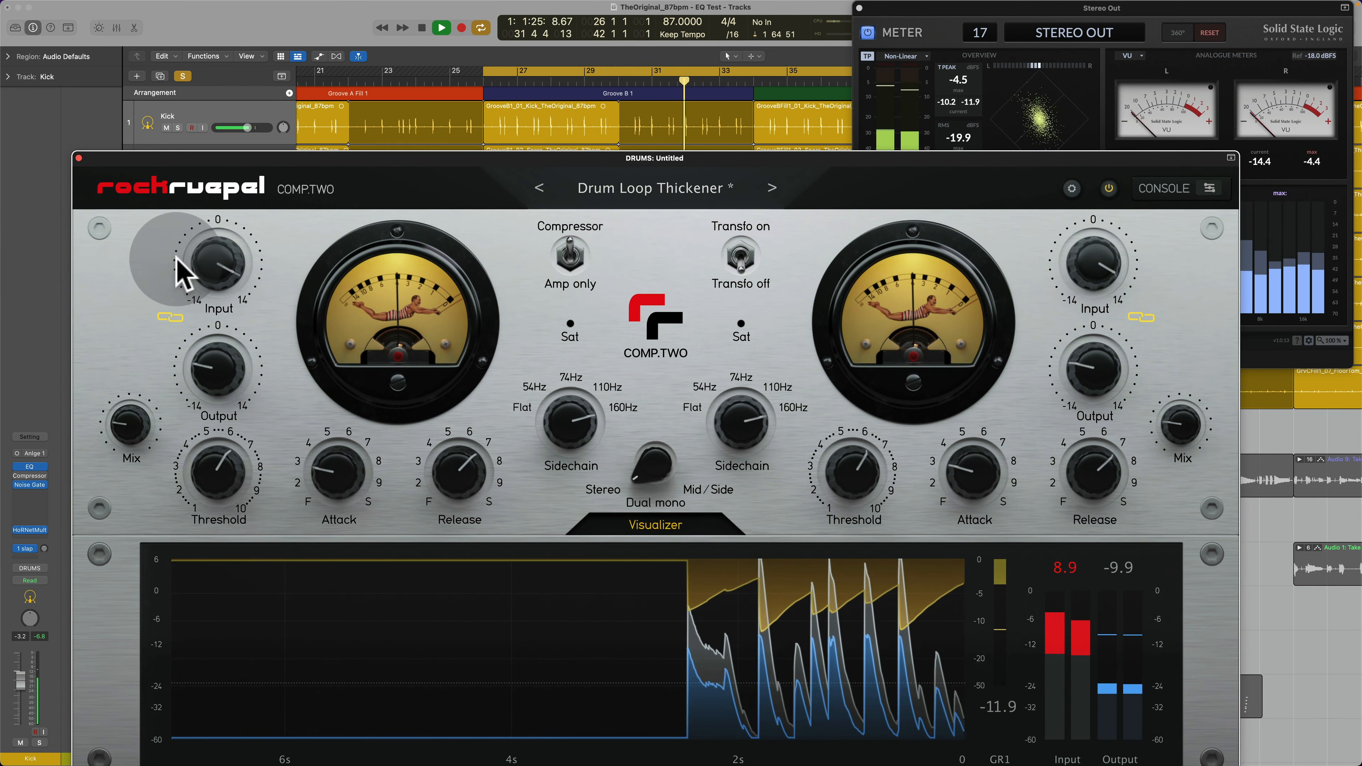
drag(186, 268, 319, 344)
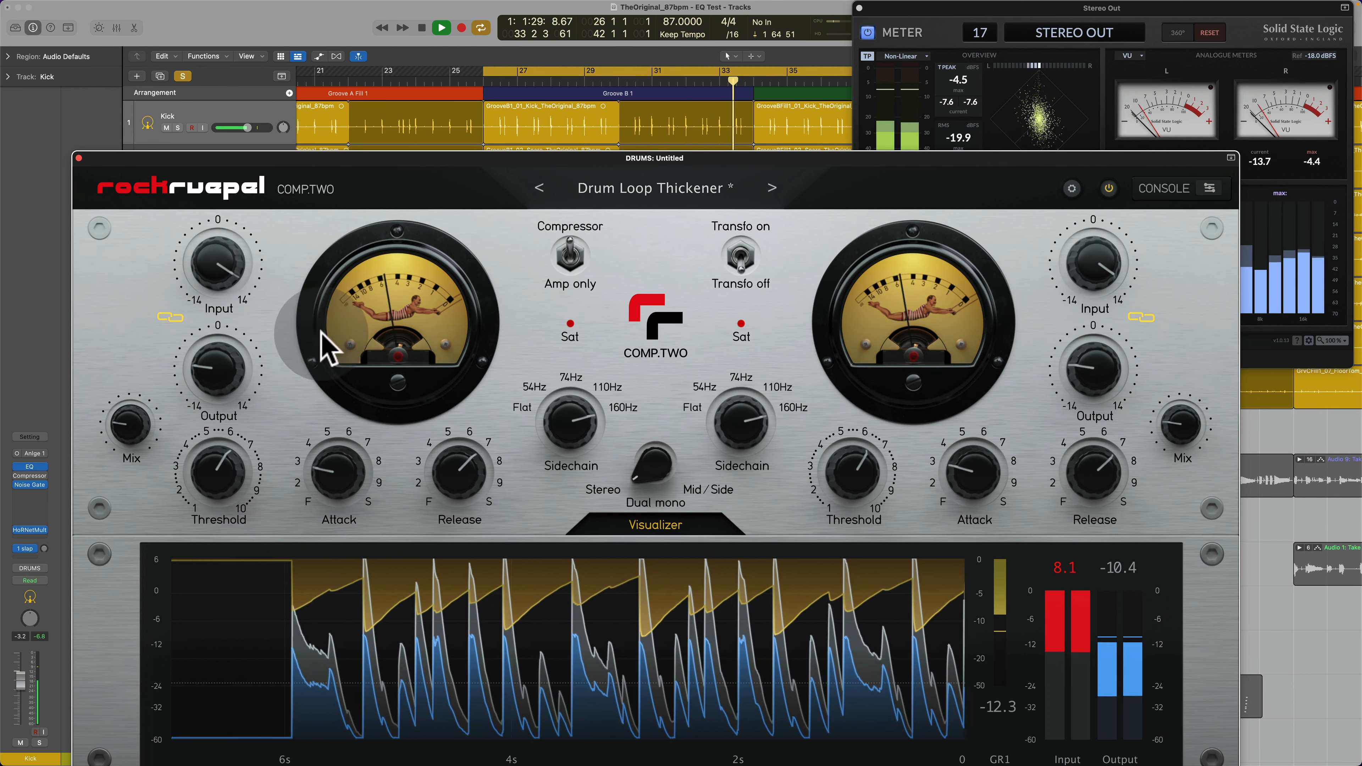
drag(247, 284, 227, 270)
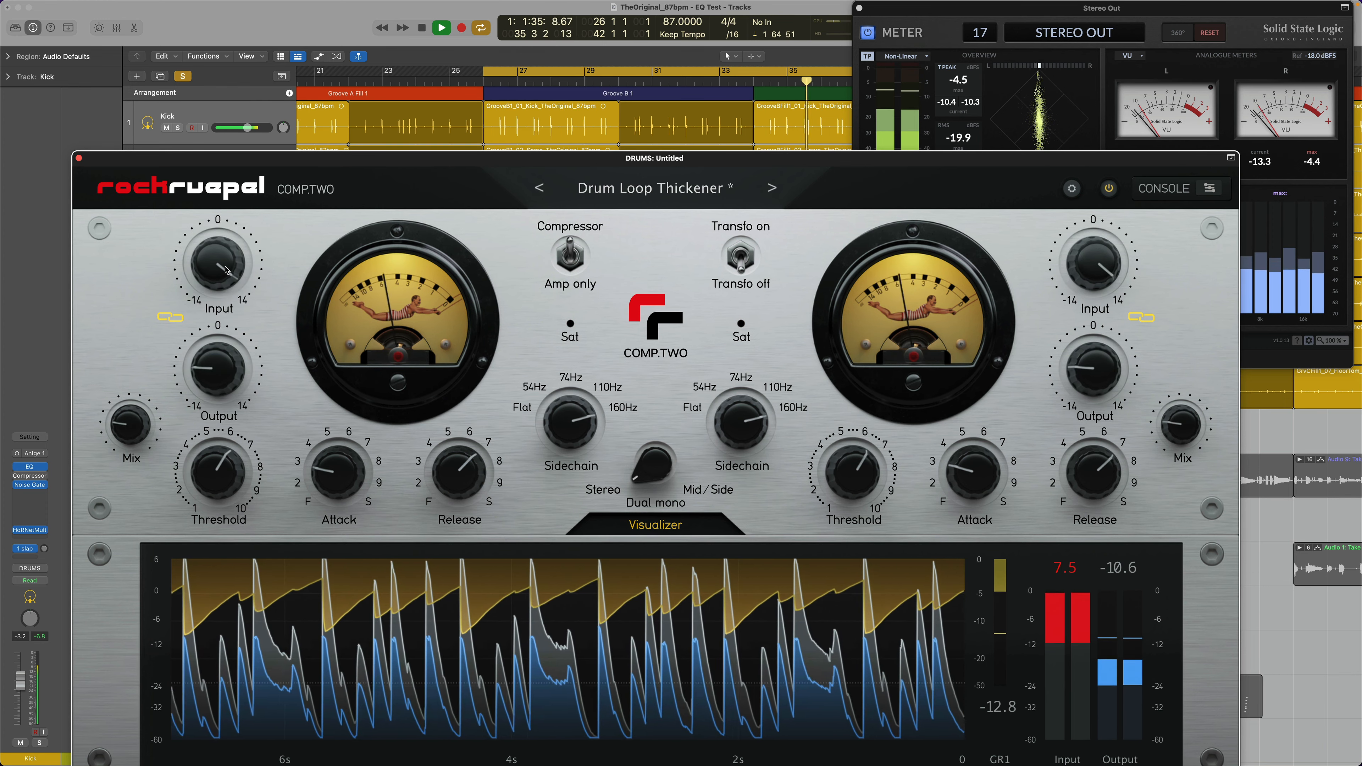
drag(228, 280, 183, 335)
Step: Unlink Input and Output, raise Output to -6.8, relink them, and move the plugin window slightly to the right
click(178, 320)
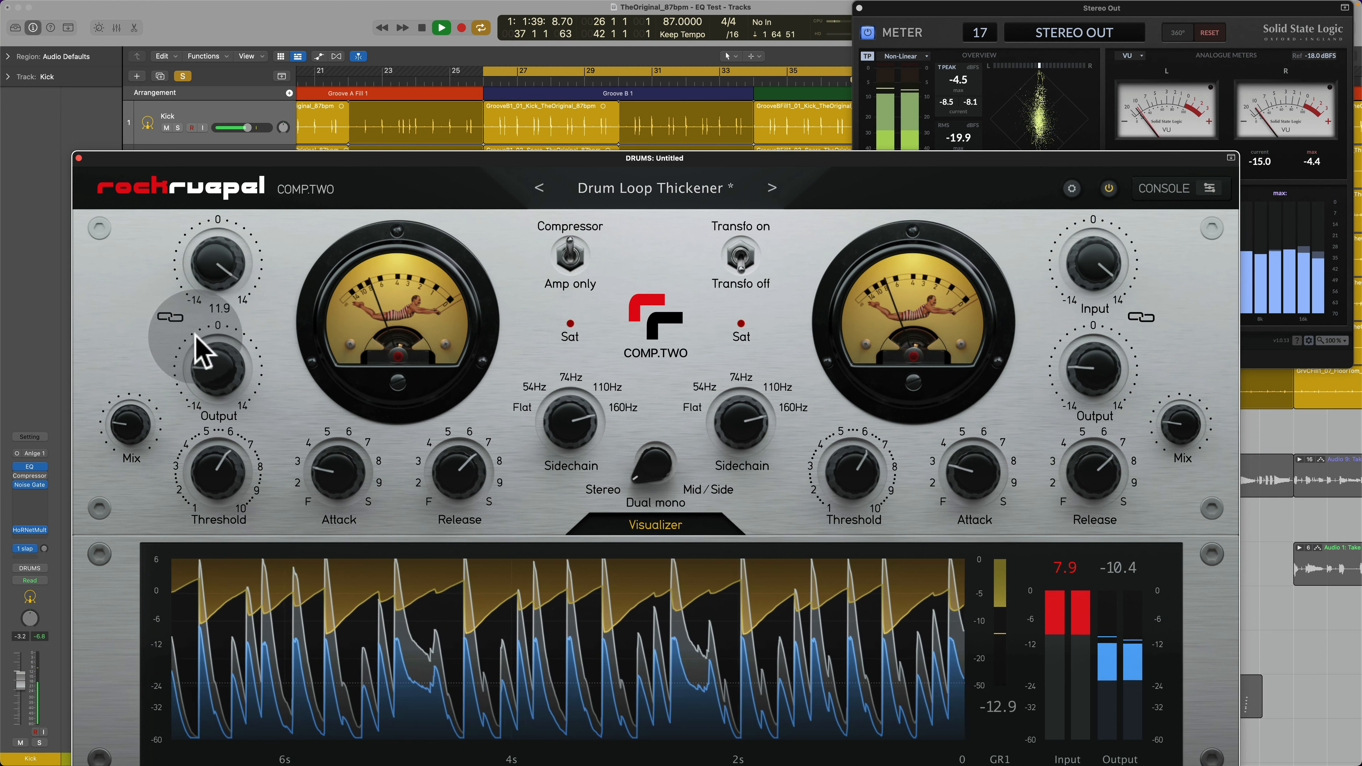
drag(219, 377, 222, 372)
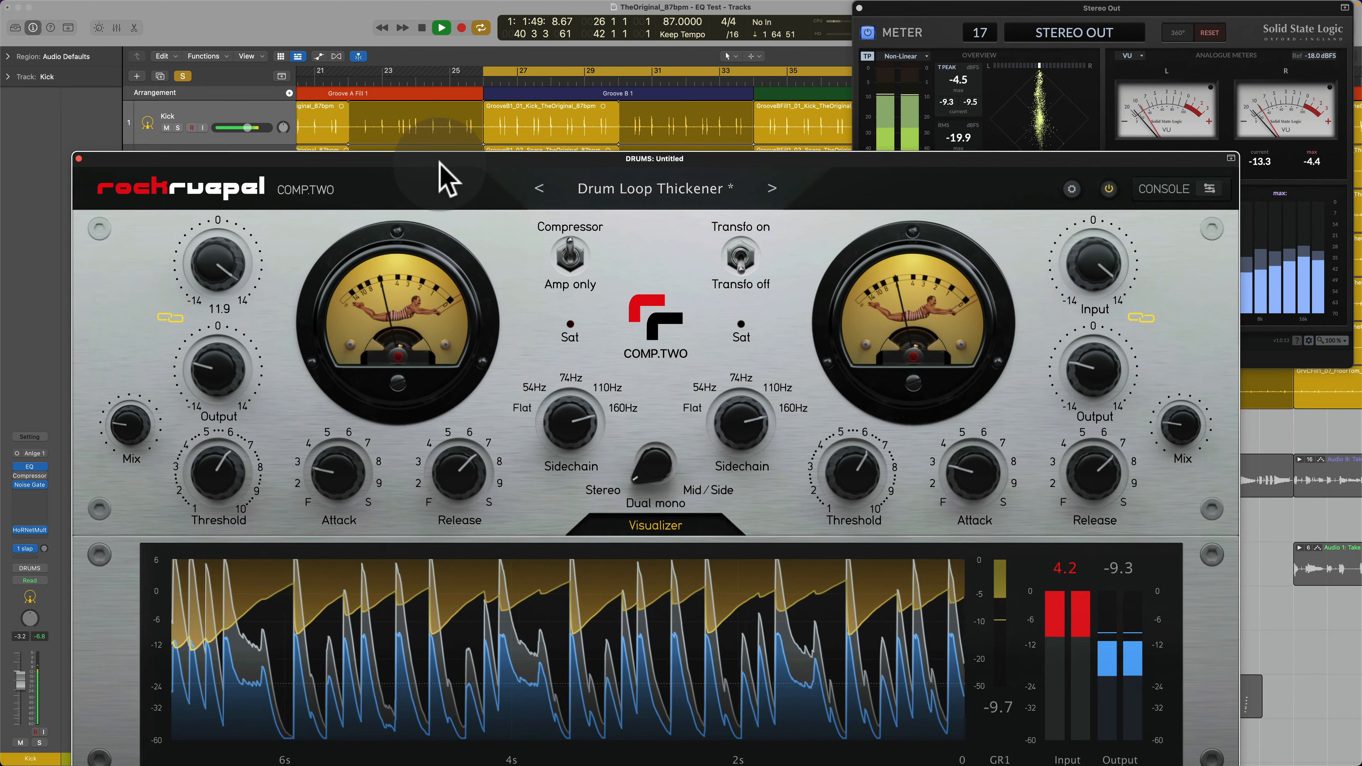
drag(438, 159, 471, 160)
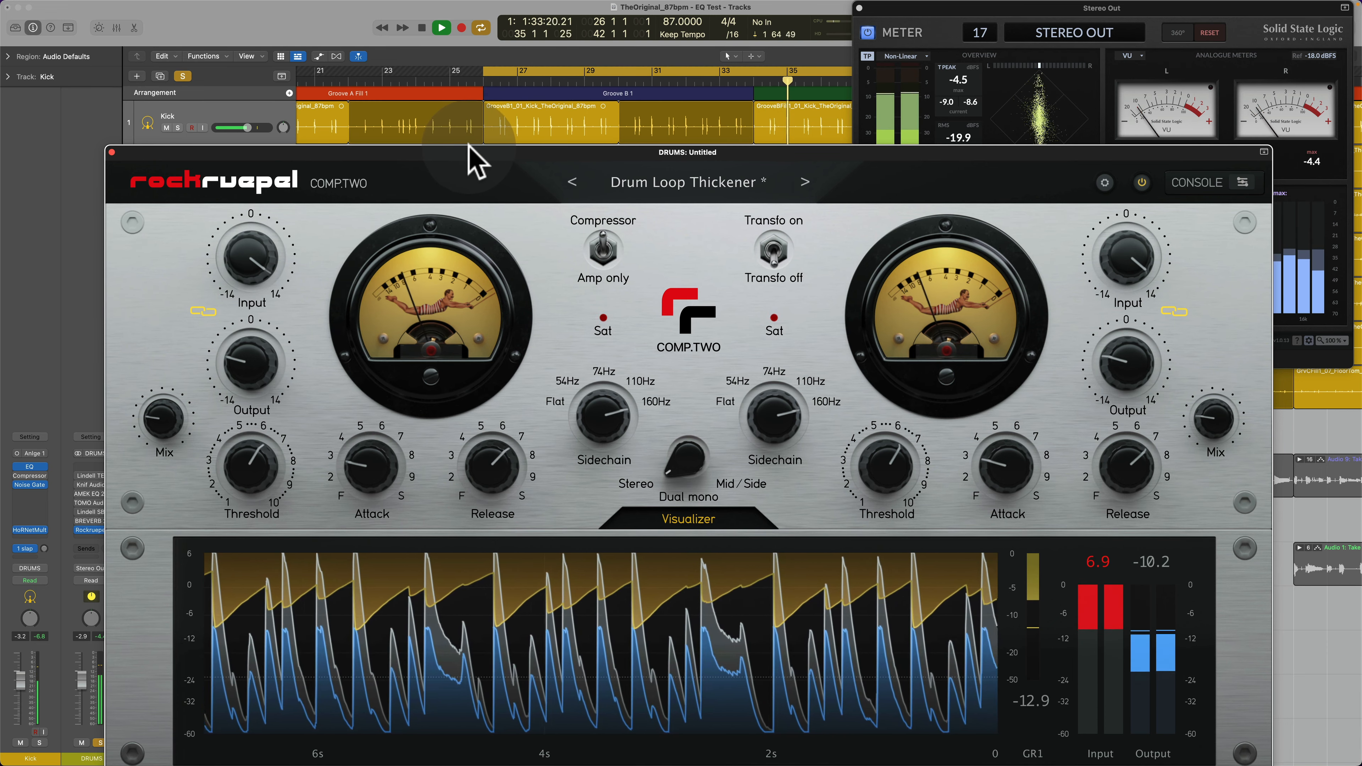
Step: Raise the linked Output to -4.7 with Input at 9.8, comparing the drums against bypass before and after the change
click(1142, 183)
click(1142, 183)
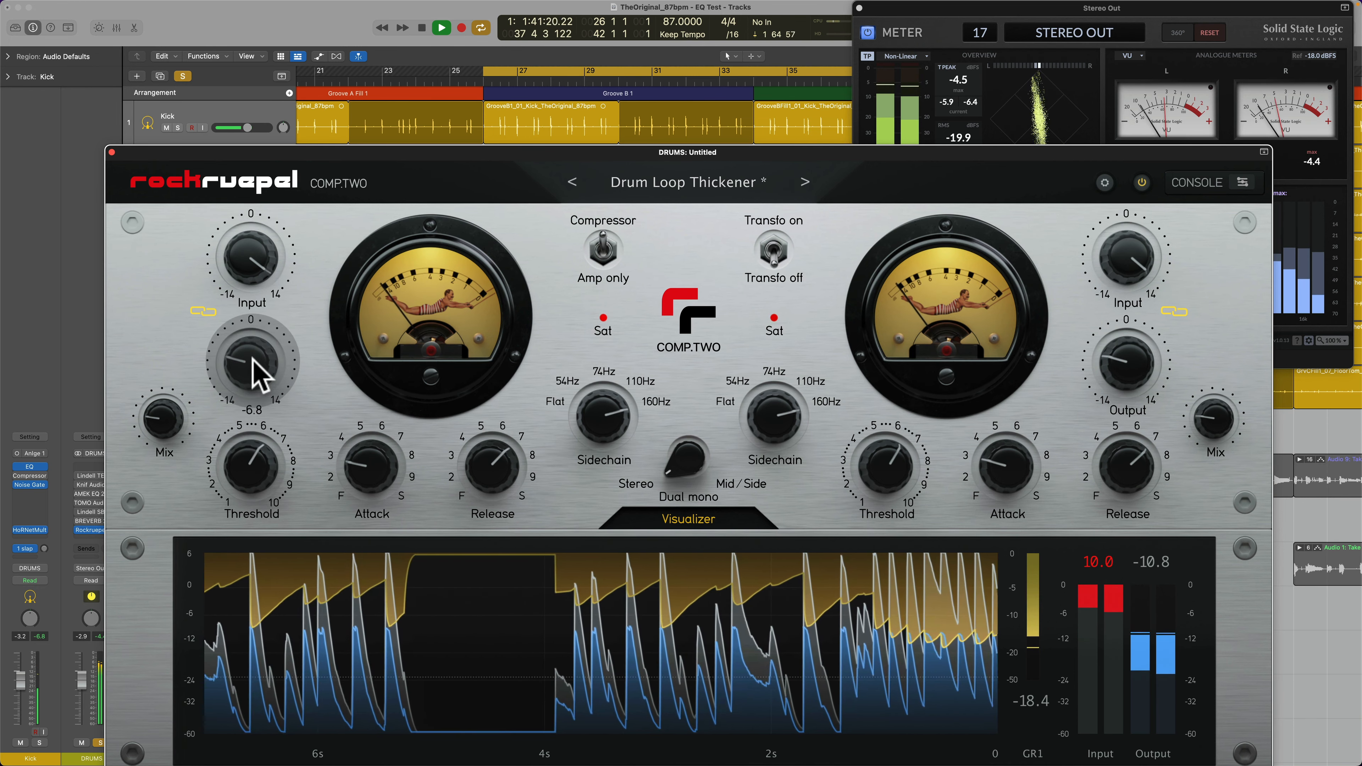
drag(252, 358, 253, 349)
click(1142, 186)
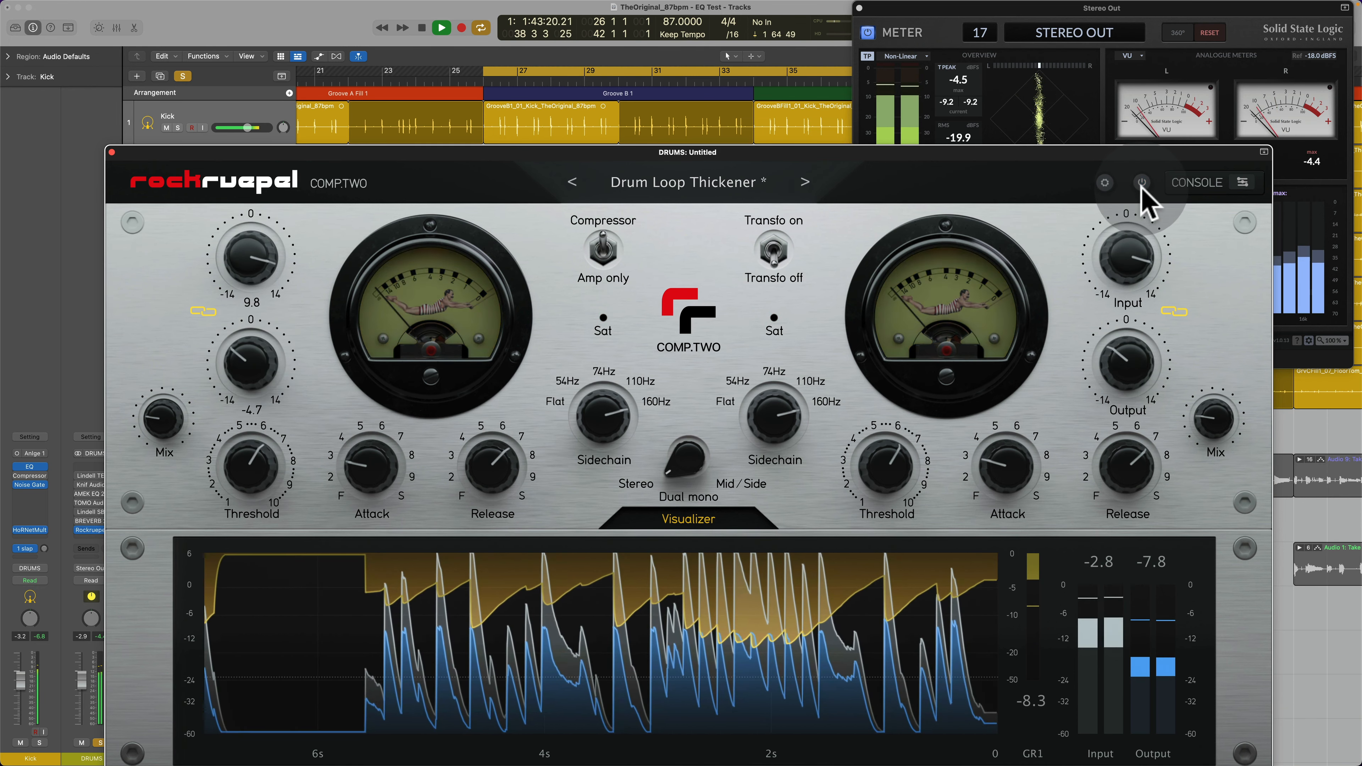
click(1142, 186)
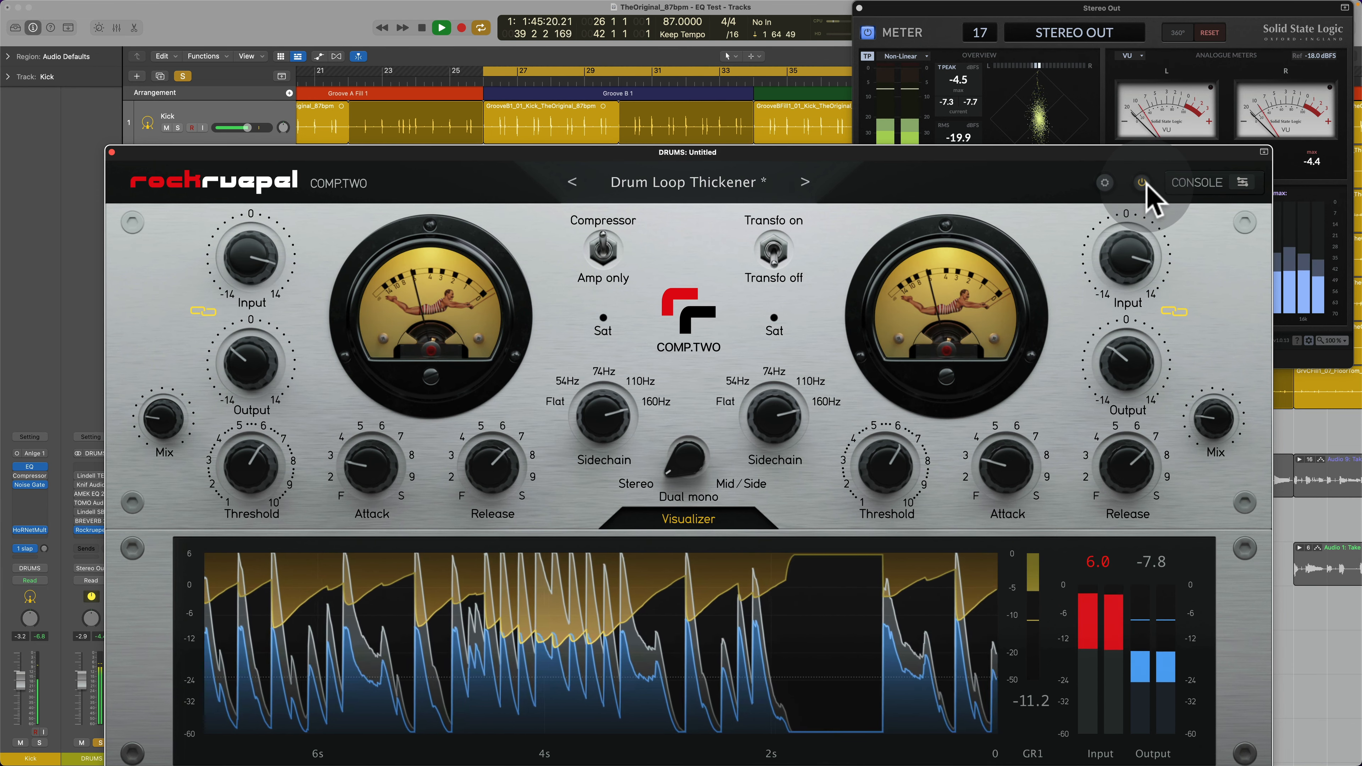
Step: Stop playback and move the Stereo Out COMP.TWO window down to uncover the top tracks and more of the meter
key(space)
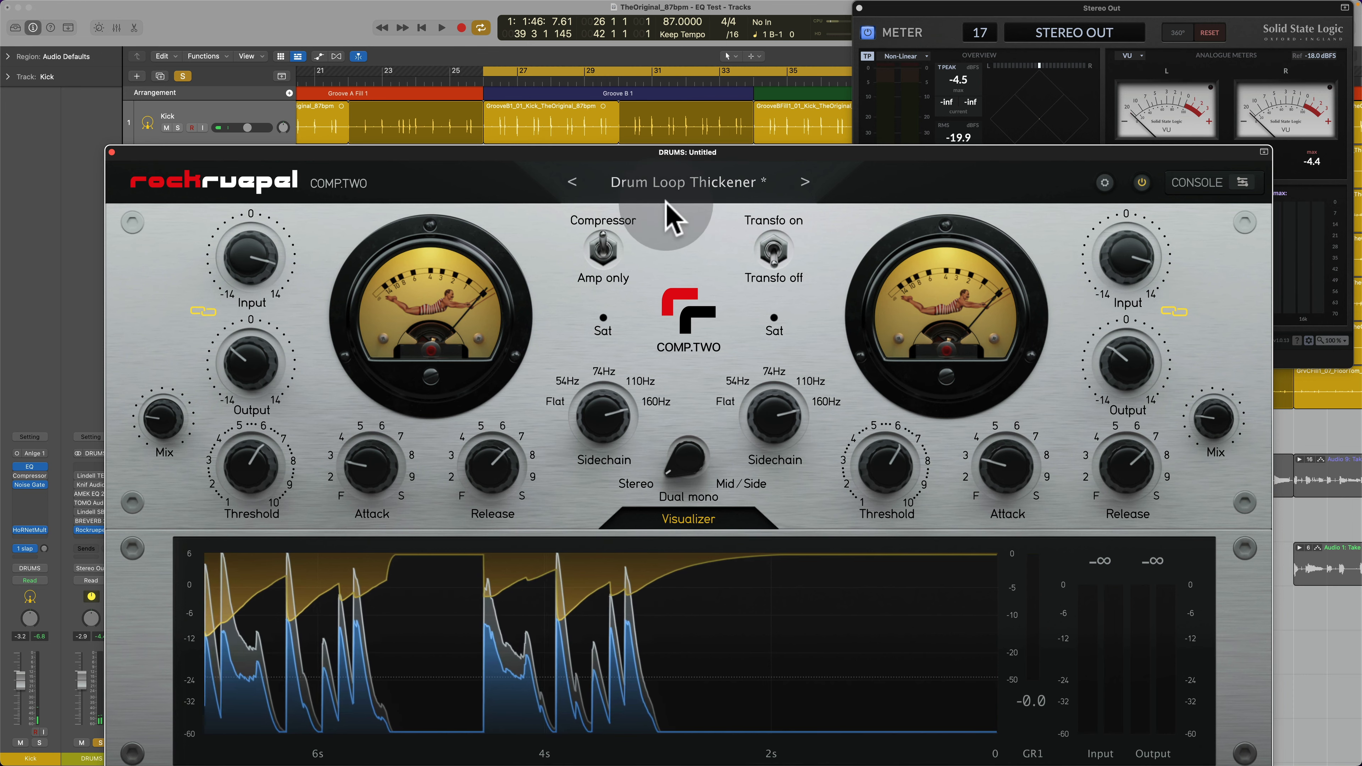
drag(551, 152, 575, 168)
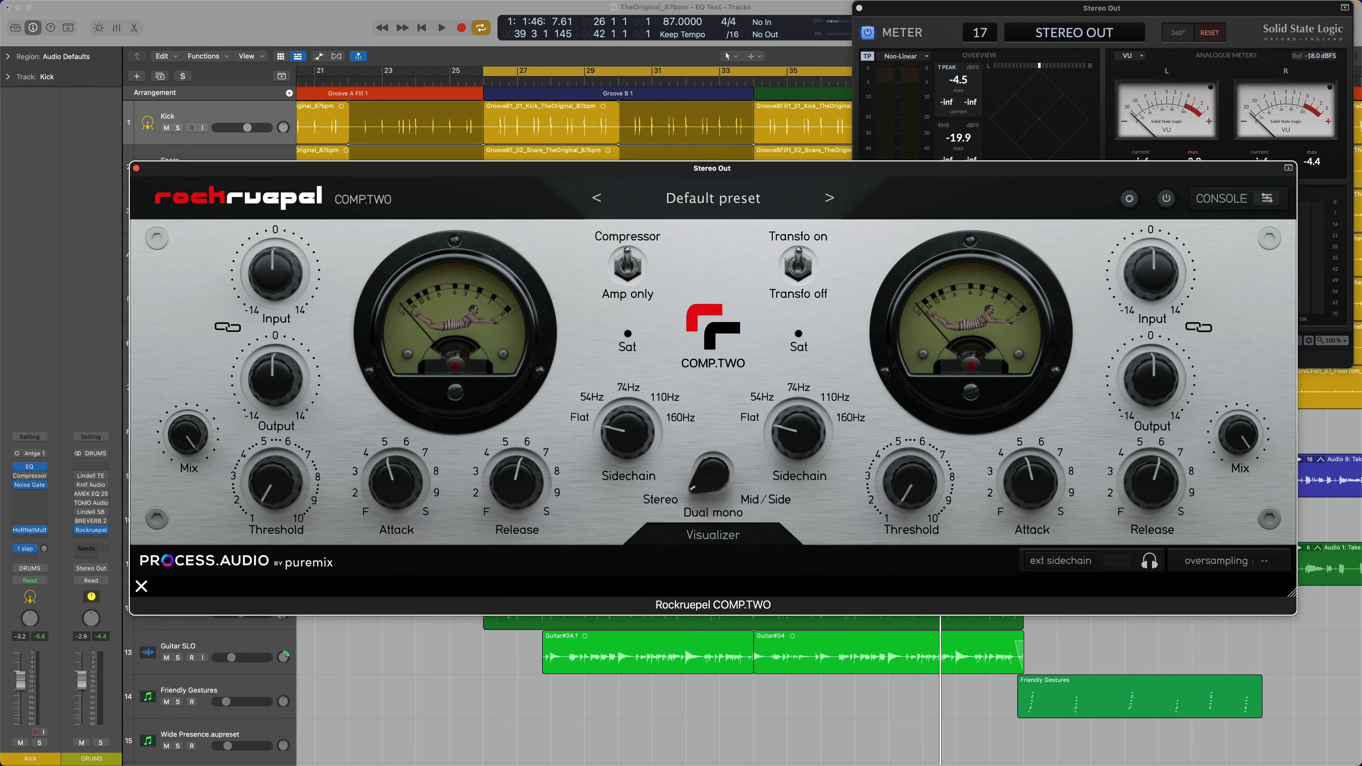
drag(943, 188, 910, 253)
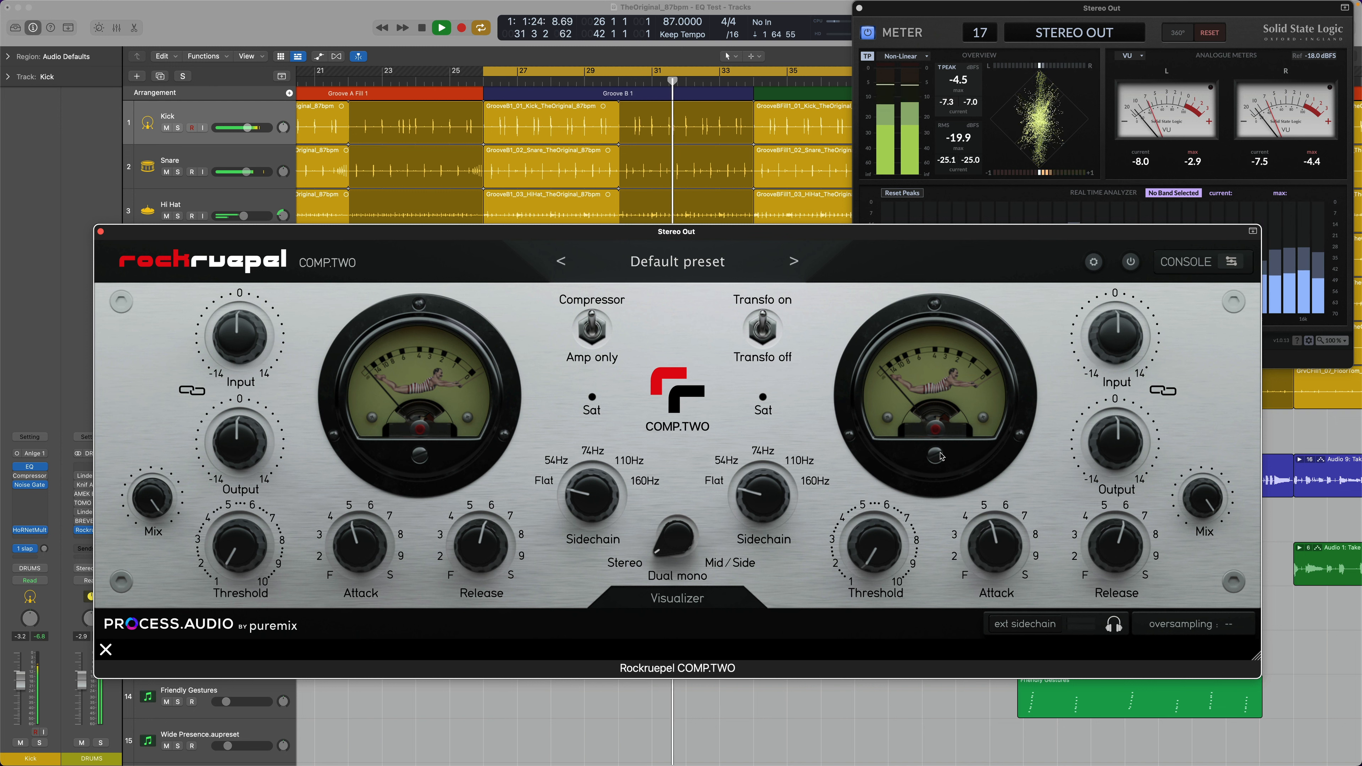
Step: Activate the Stereo Out compressor and dial in Threshold 4.66 with Input at 1.9
click(1130, 262)
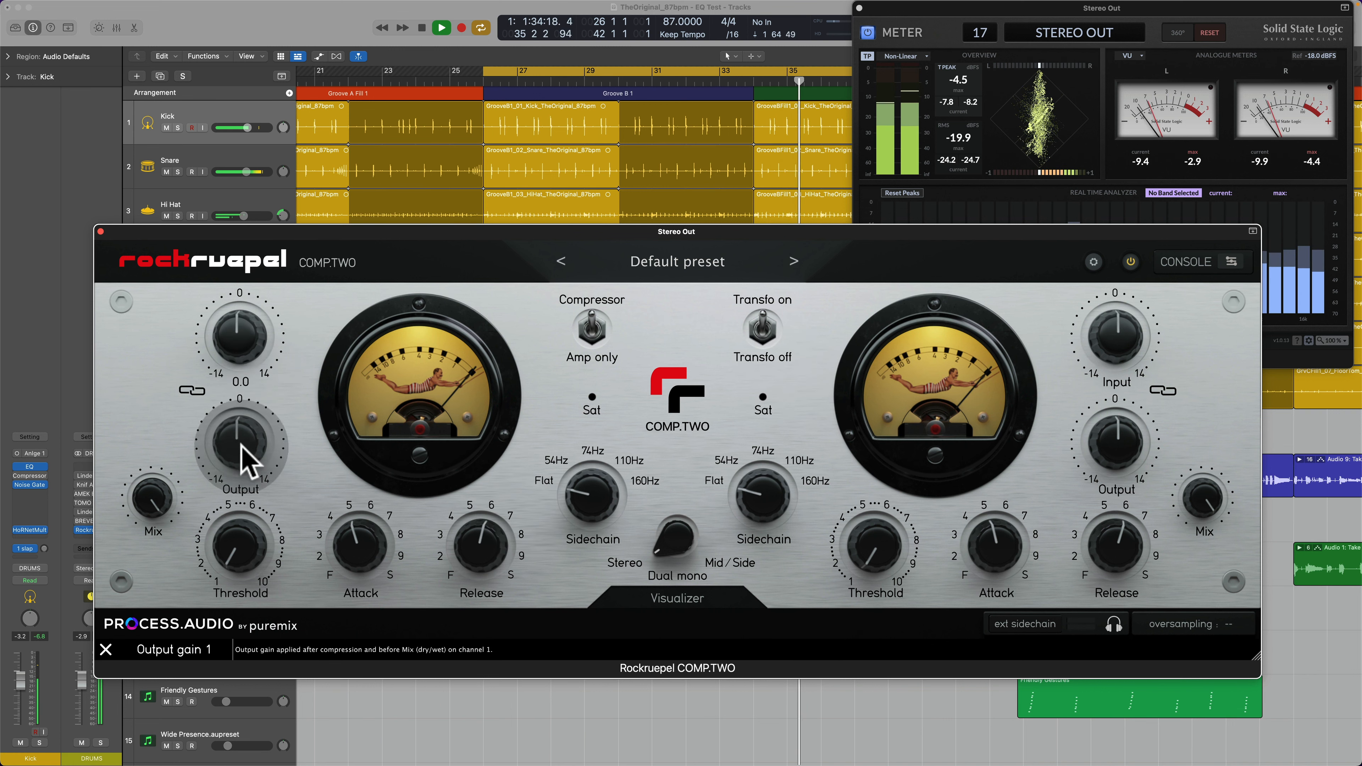
drag(249, 568, 250, 519)
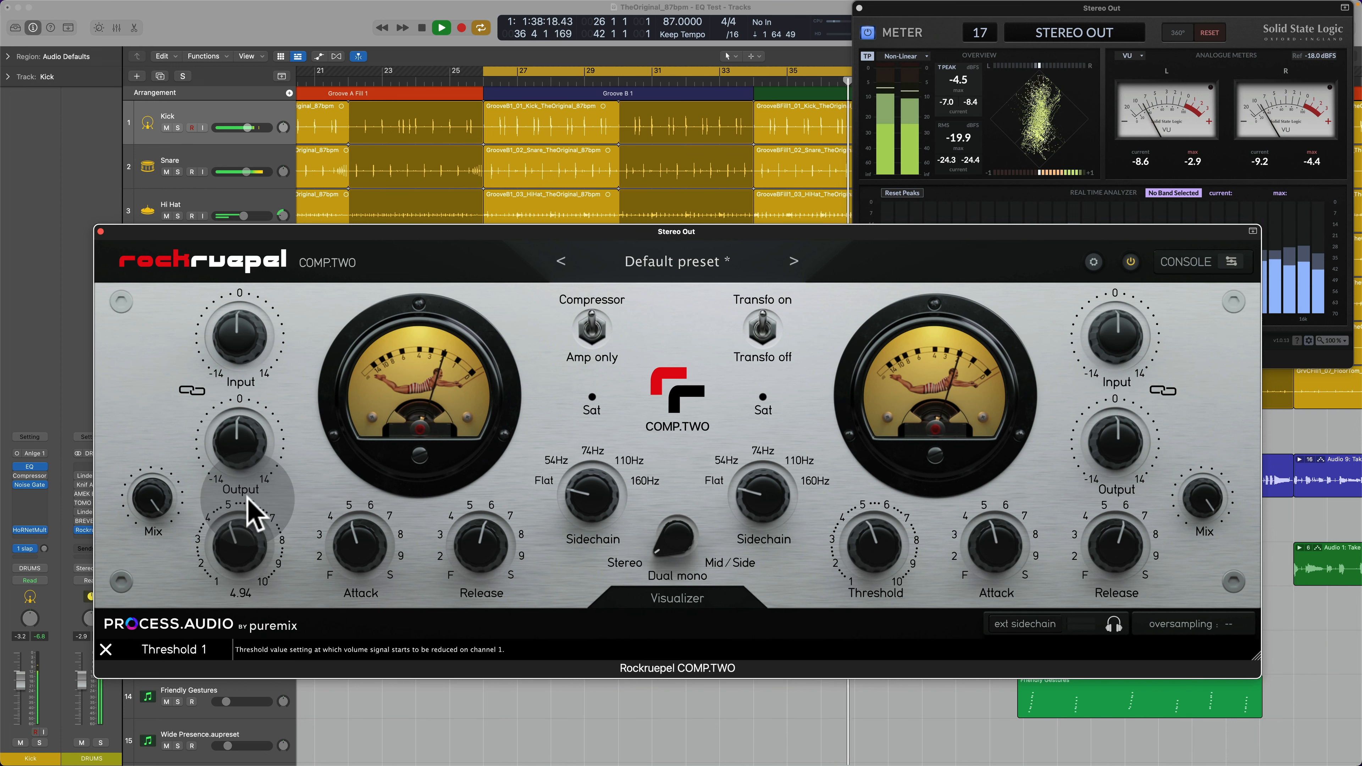
drag(234, 342, 236, 336)
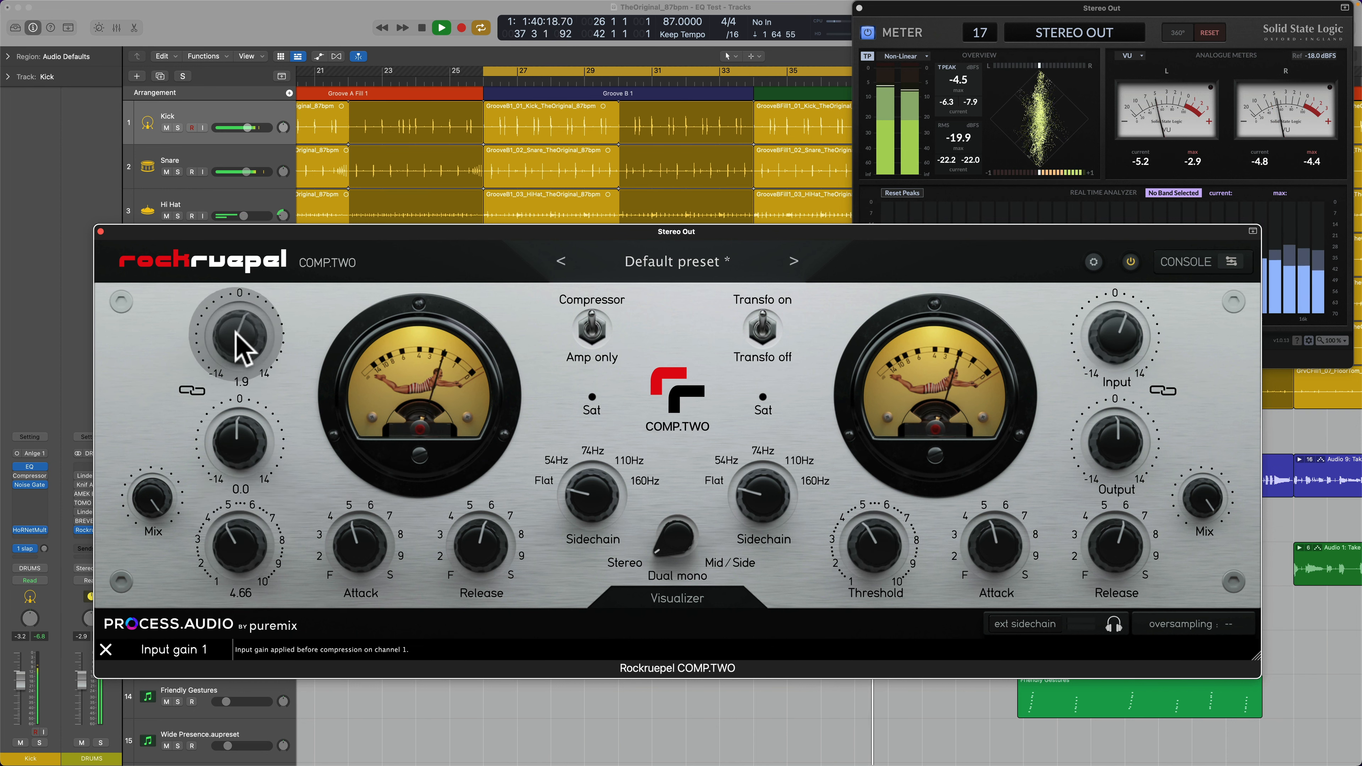
Step: Lower the Output, link it to the Input, and set the pair to Input 2.6 and Output -3.4
drag(236, 424, 236, 435)
click(196, 386)
drag(236, 337, 236, 334)
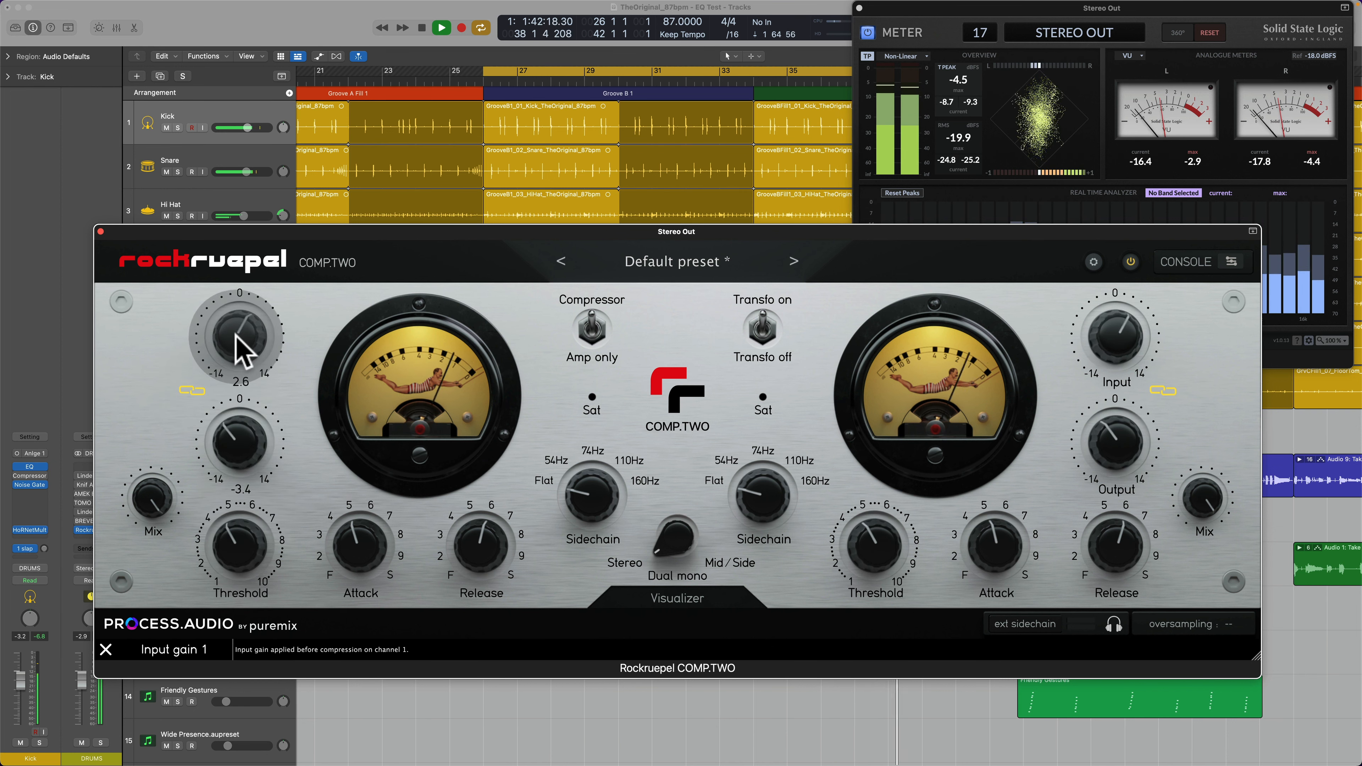
Step: Unlink Input and Output and raise the Output alone to -1.8
click(194, 390)
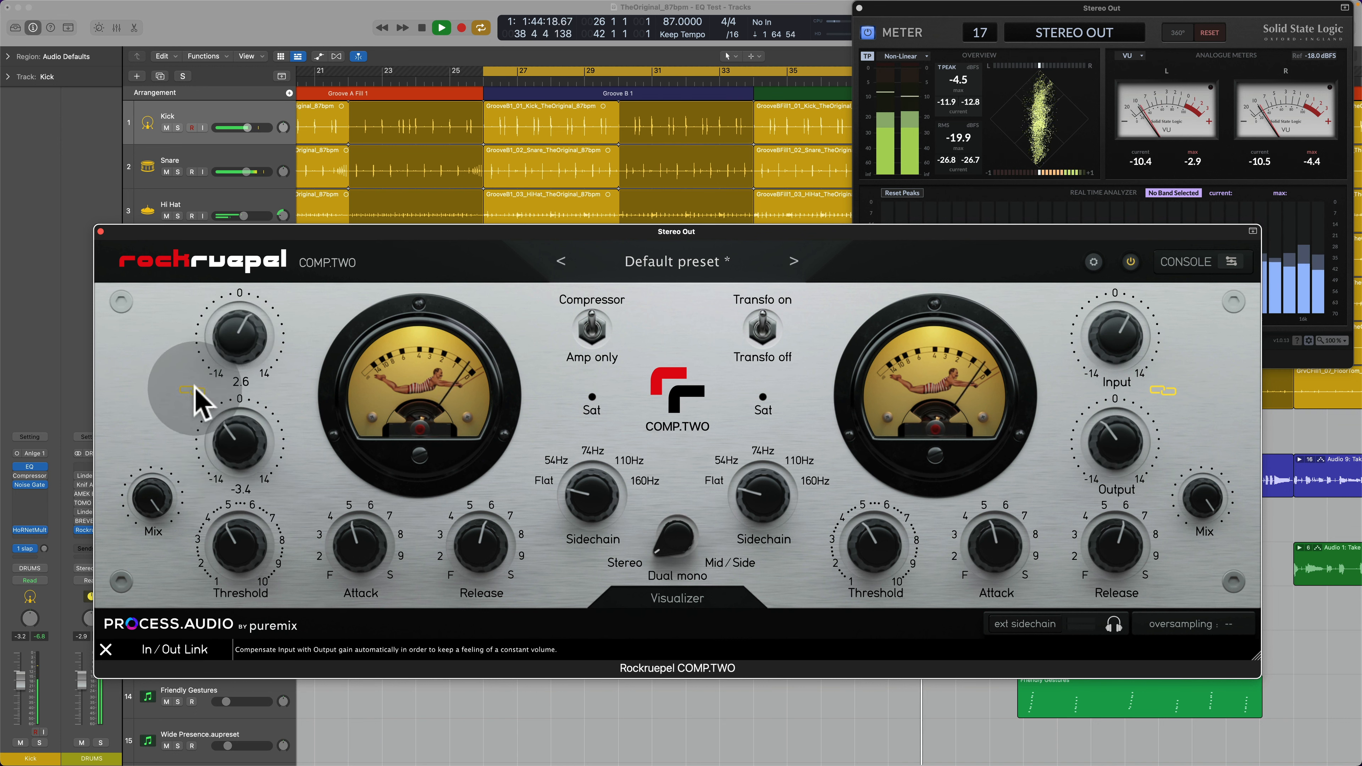
drag(235, 444, 237, 435)
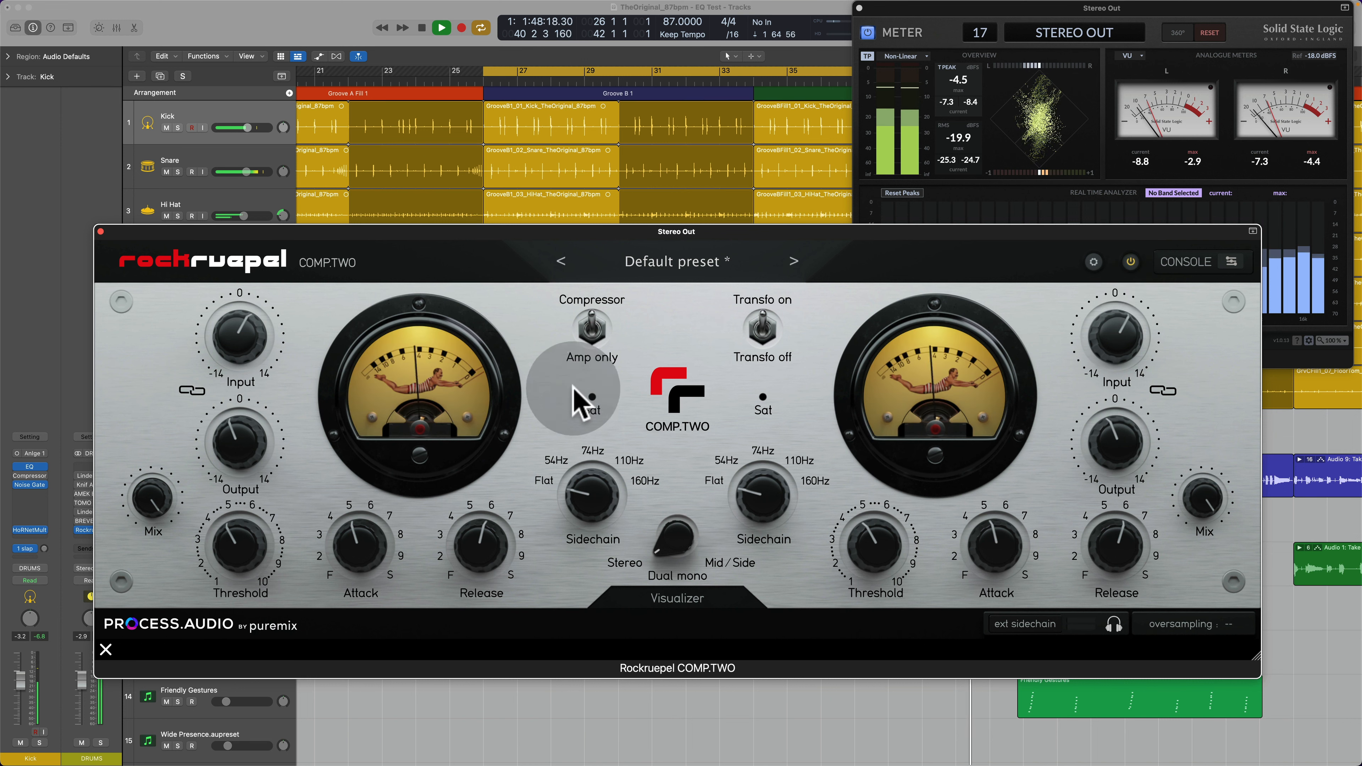
drag(243, 441, 242, 437)
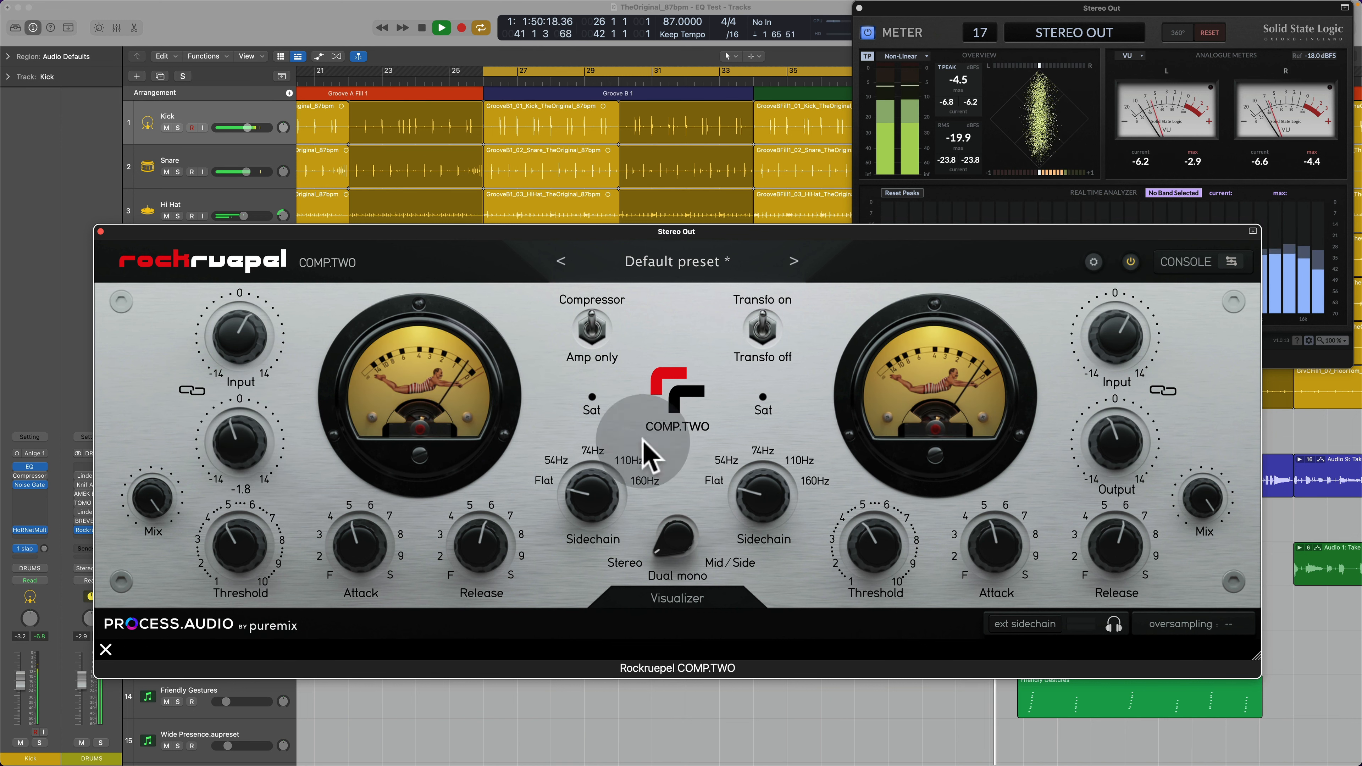
Step: Slow the Attack to 9 and speed up the Release, comparing the mix against bypass
click(1132, 262)
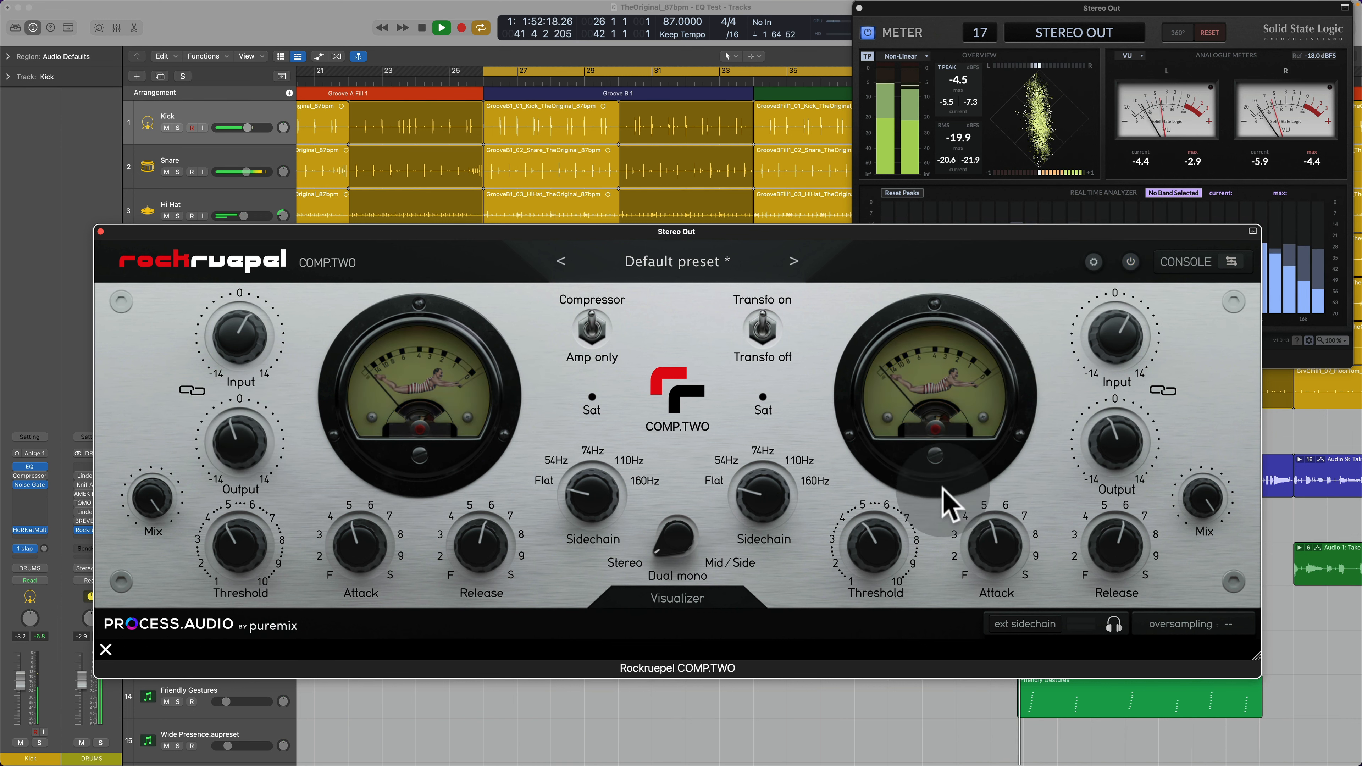
drag(374, 557, 394, 510)
drag(484, 538, 486, 568)
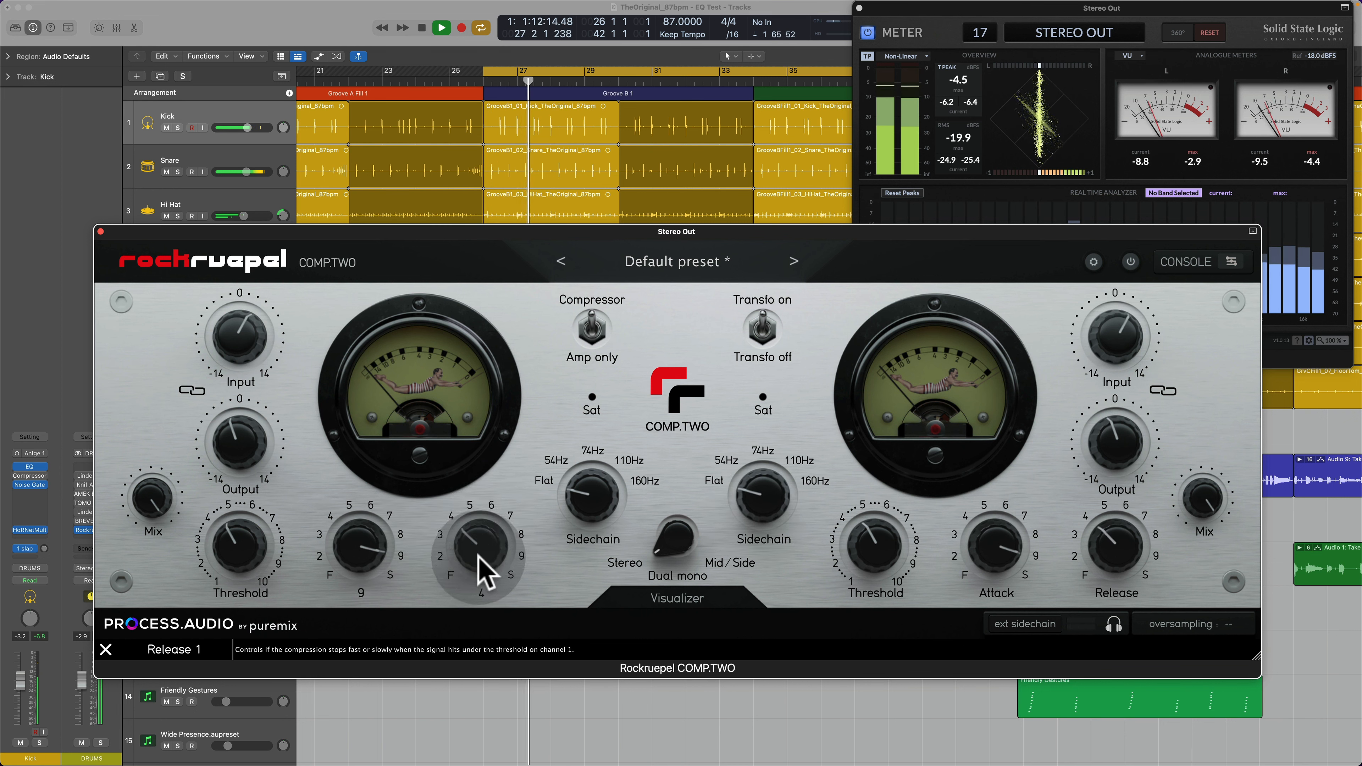
click(760, 406)
click(1130, 262)
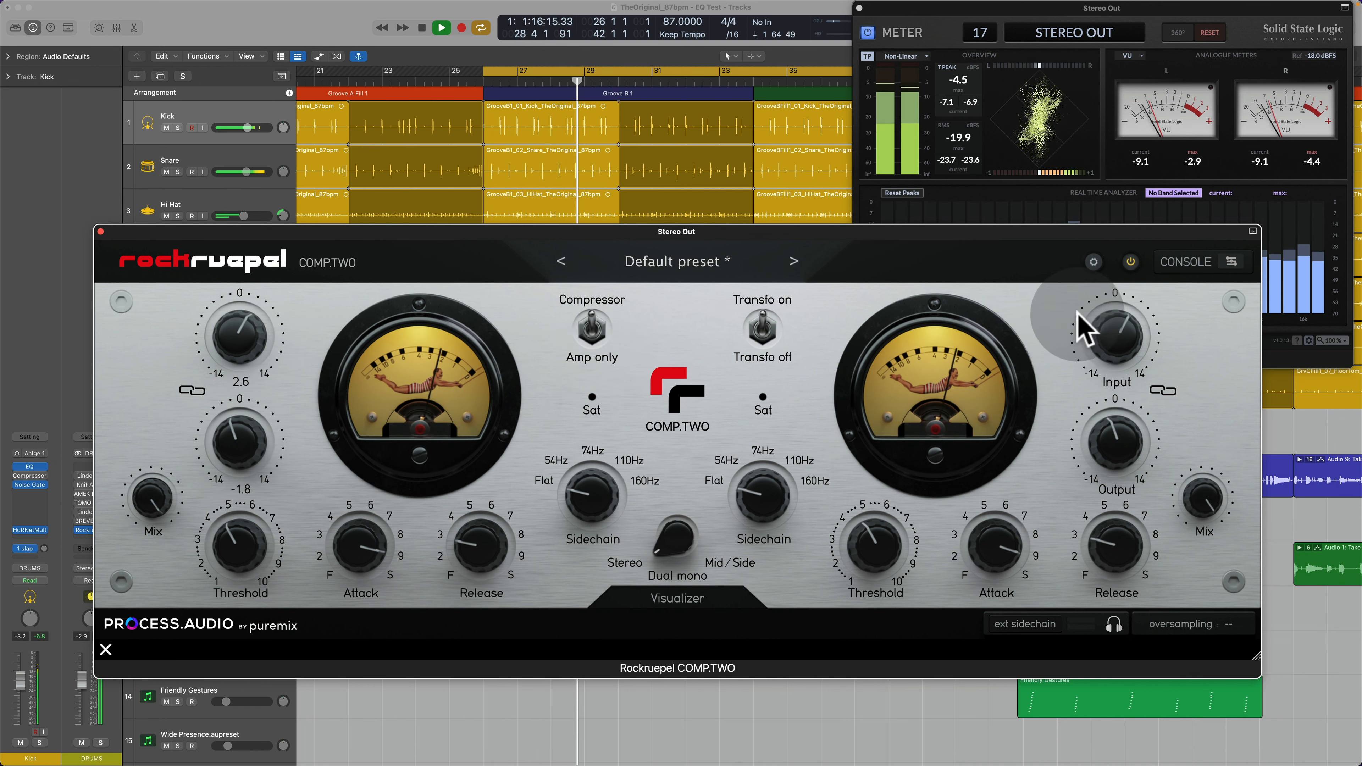
click(1130, 263)
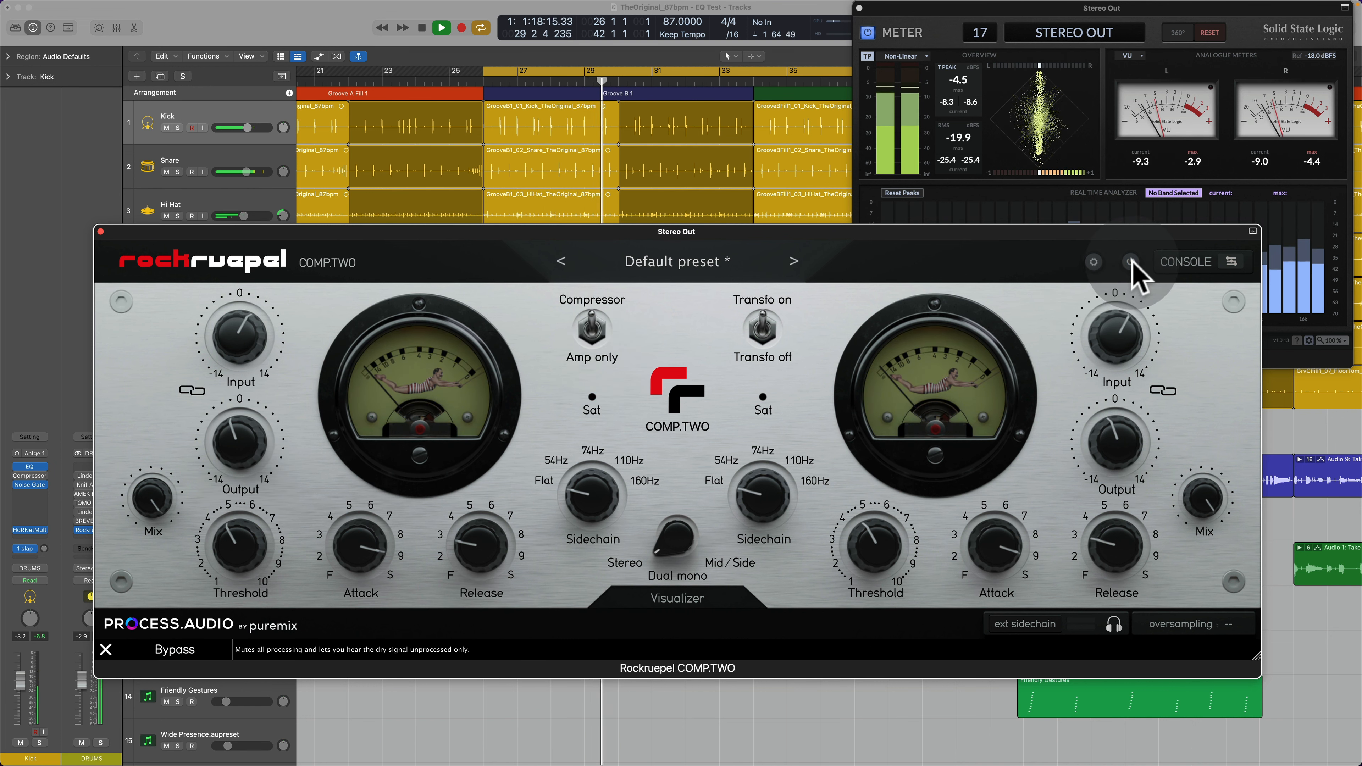
click(1131, 263)
Step: Set the Sidechain filter to 160Hz and make the Release slightly faster
drag(797, 505, 839, 265)
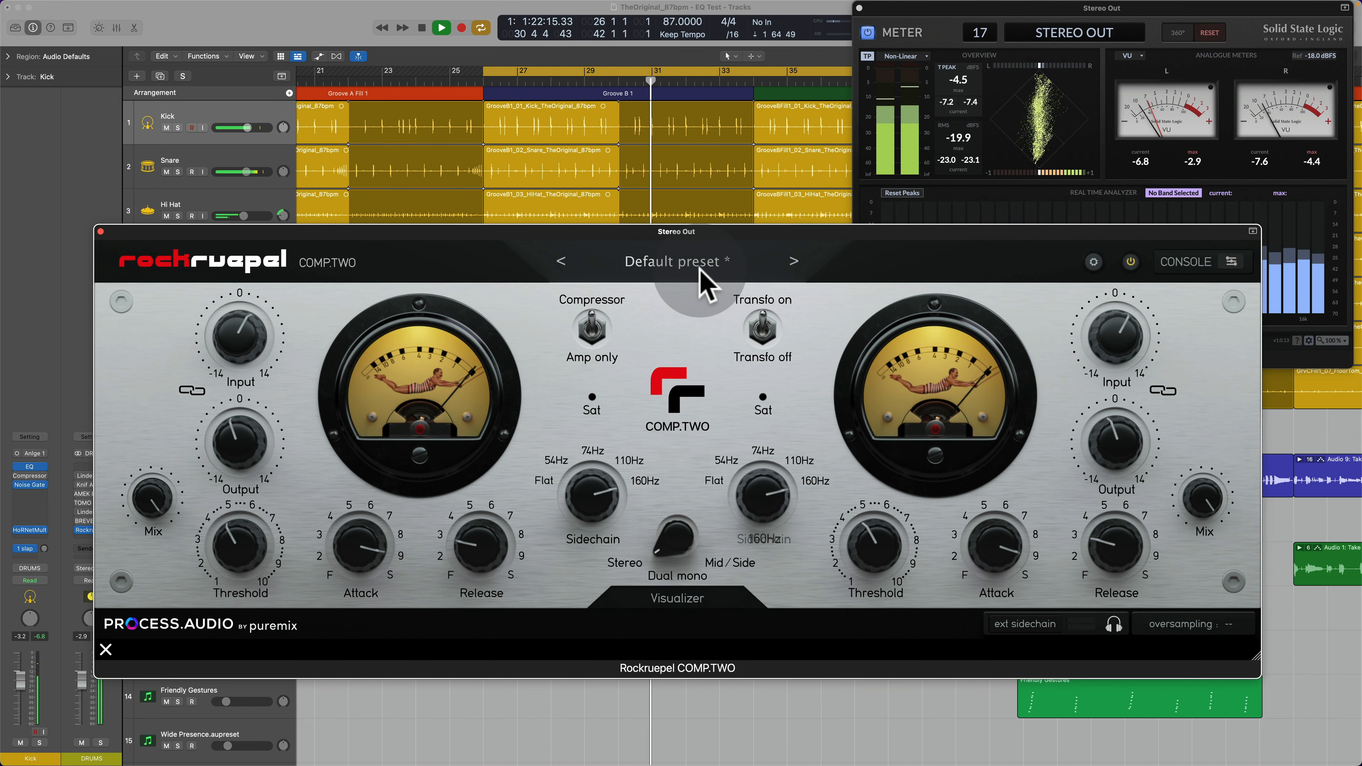
click(276, 435)
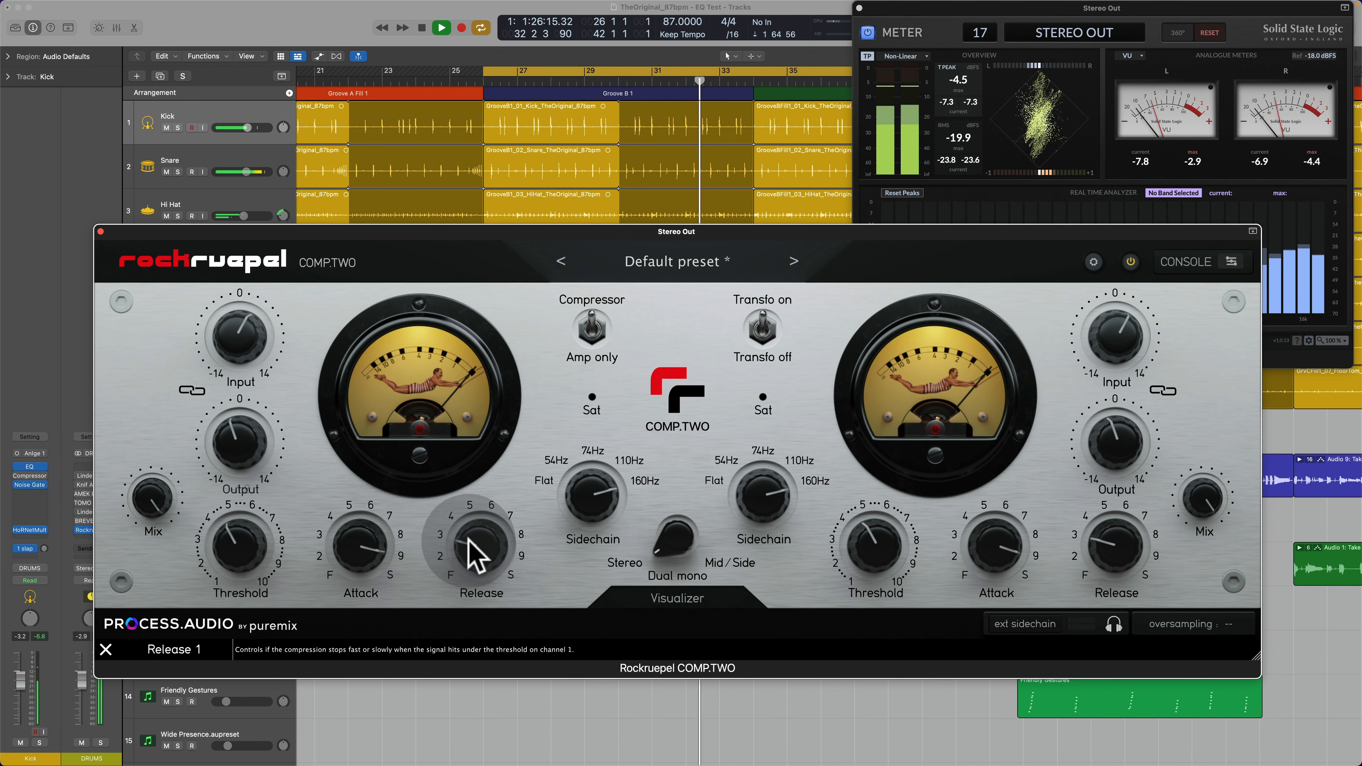
mouse_move(465, 538)
mouse_down()
mouse_move(478, 557)
mouse_move(456, 552)
mouse_up()
click(373, 547)
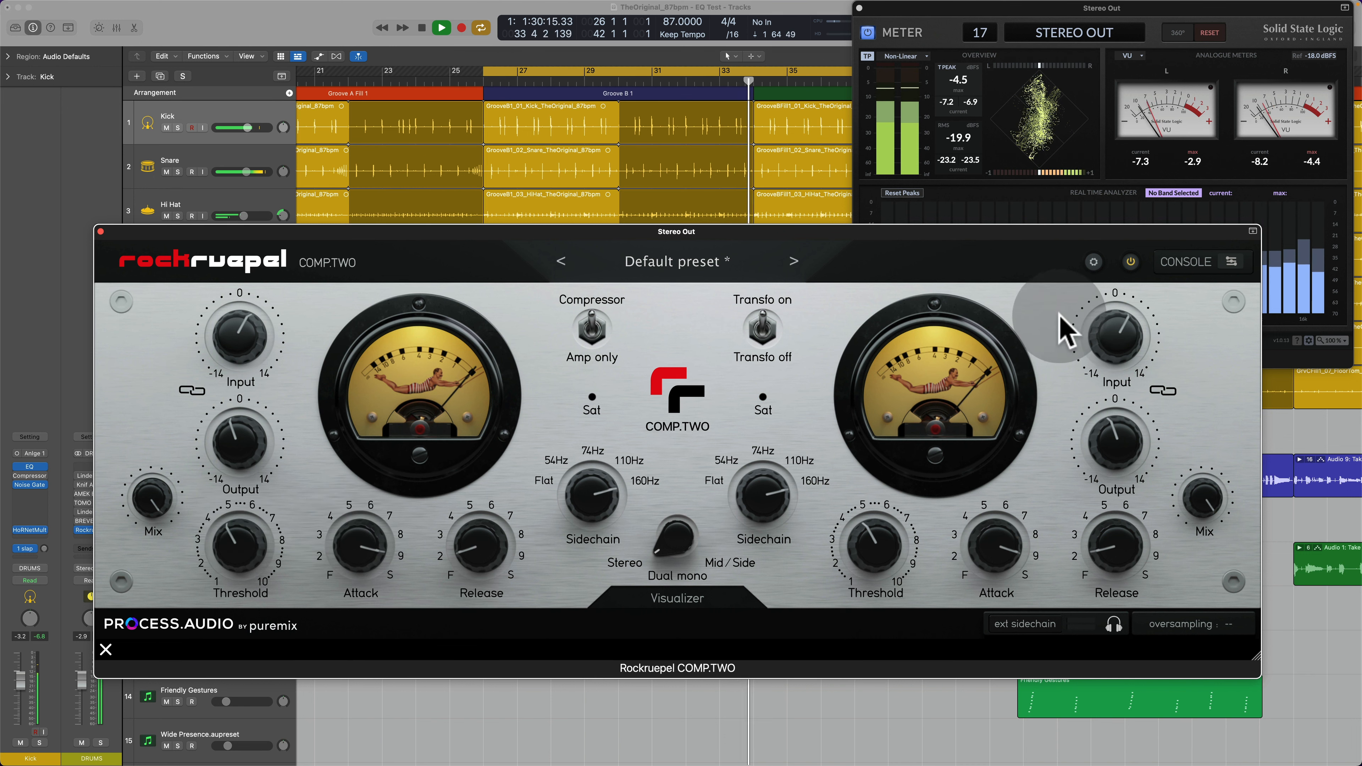
Step: Lower the Output to -3.1 to match levels, repeatedly comparing the compressed mix against bypass
click(1131, 263)
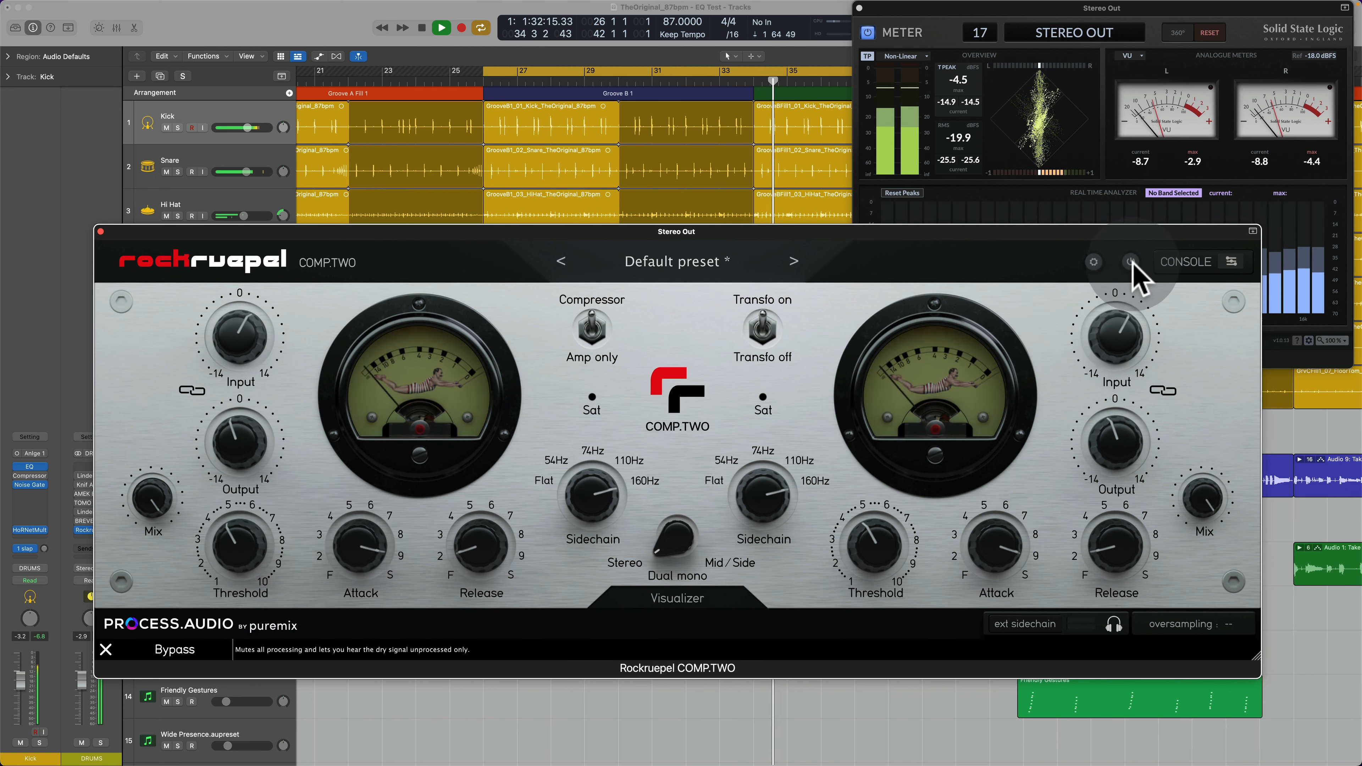
click(1131, 263)
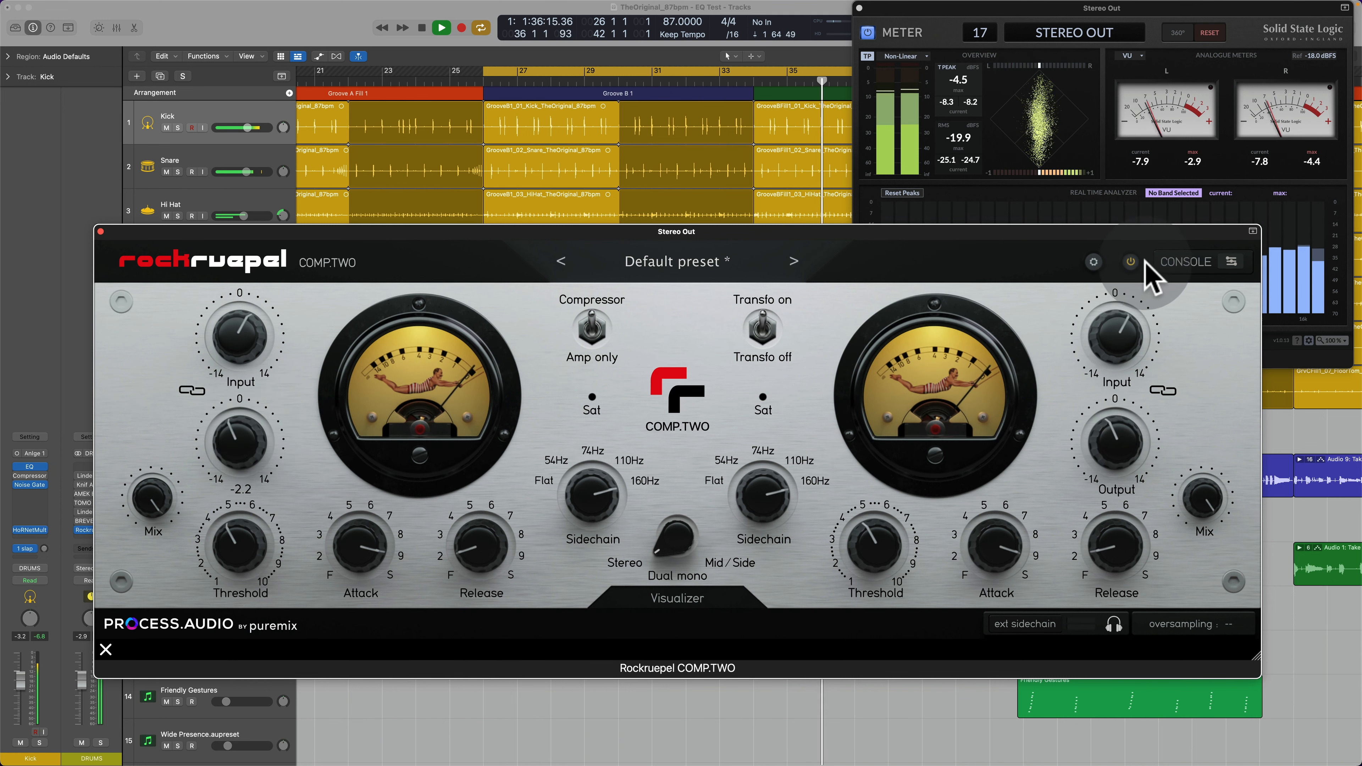
click(1133, 263)
click(1133, 263)
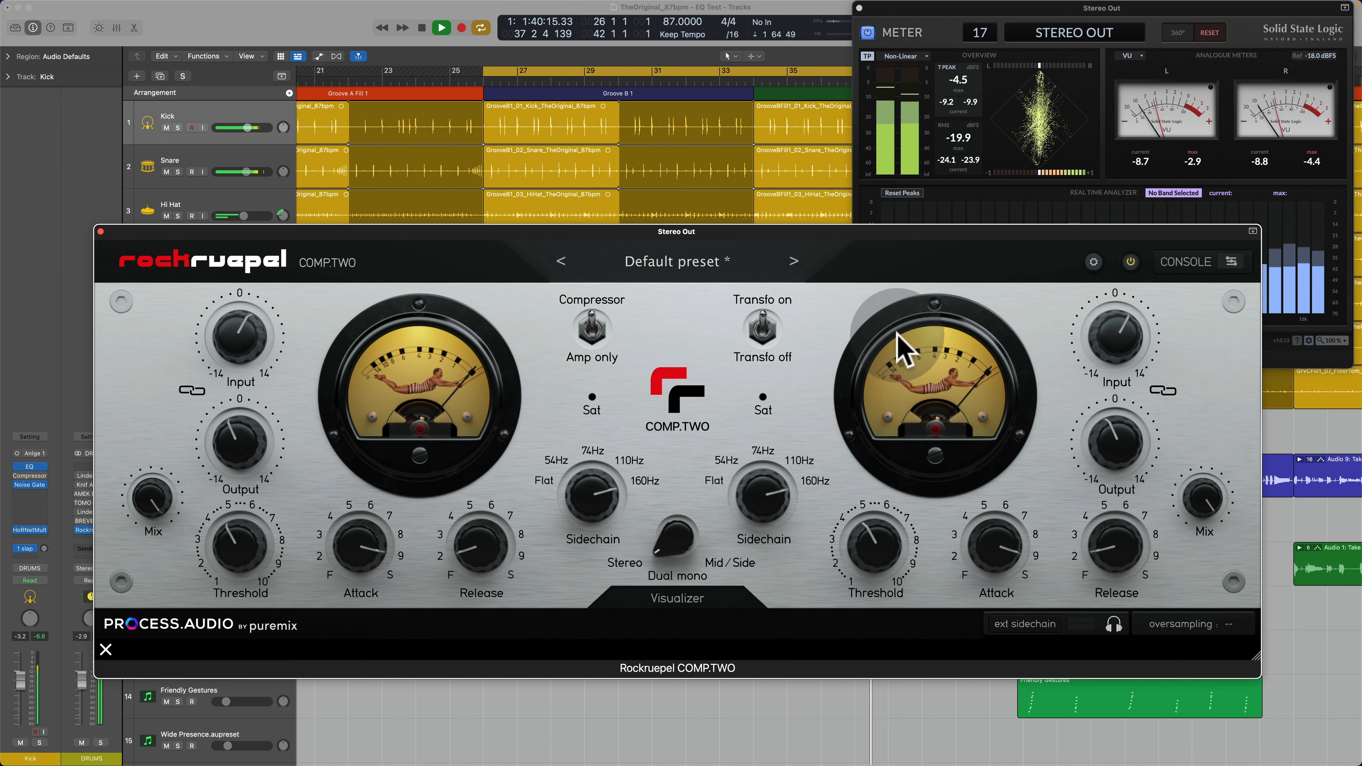
drag(212, 433, 243, 455)
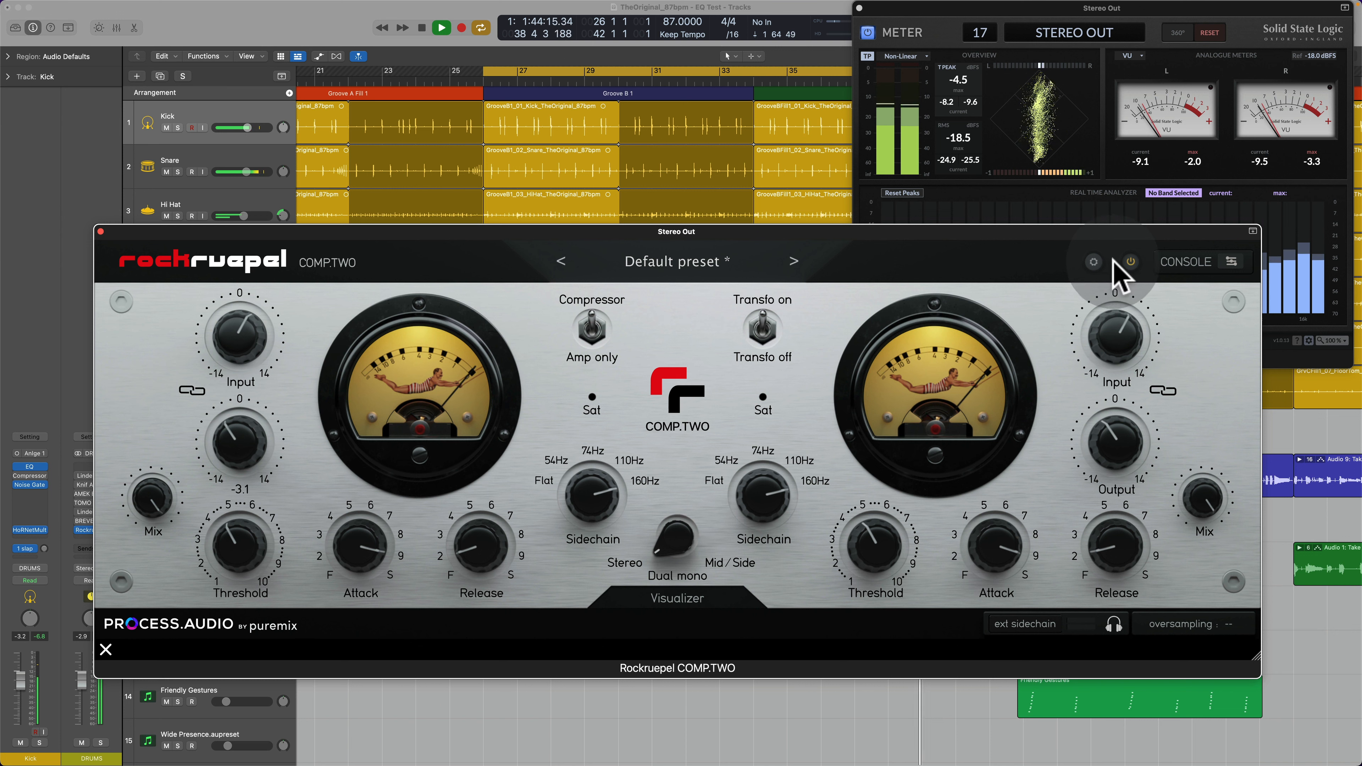
click(1130, 262)
click(1129, 263)
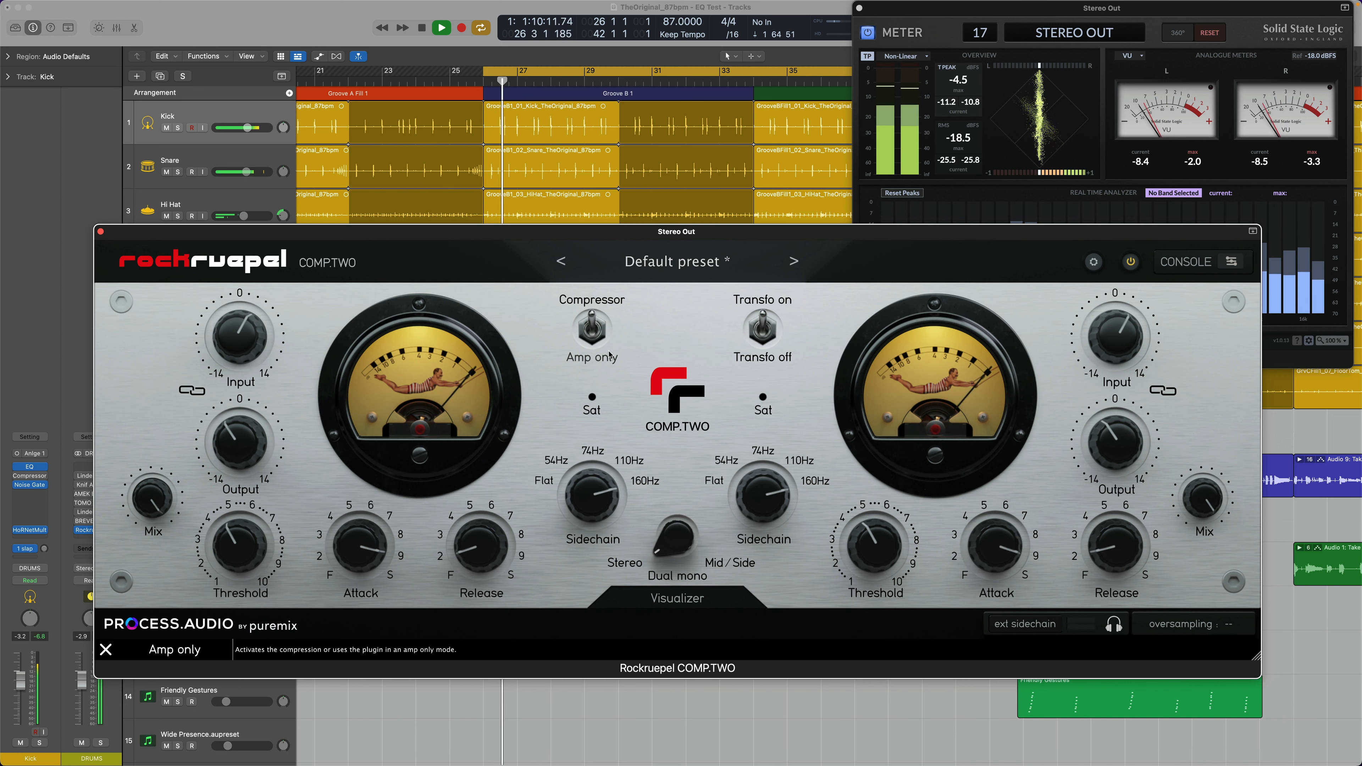
Step: Switch the transformers off and back on, checking the effect on the SSL Meter
click(866, 23)
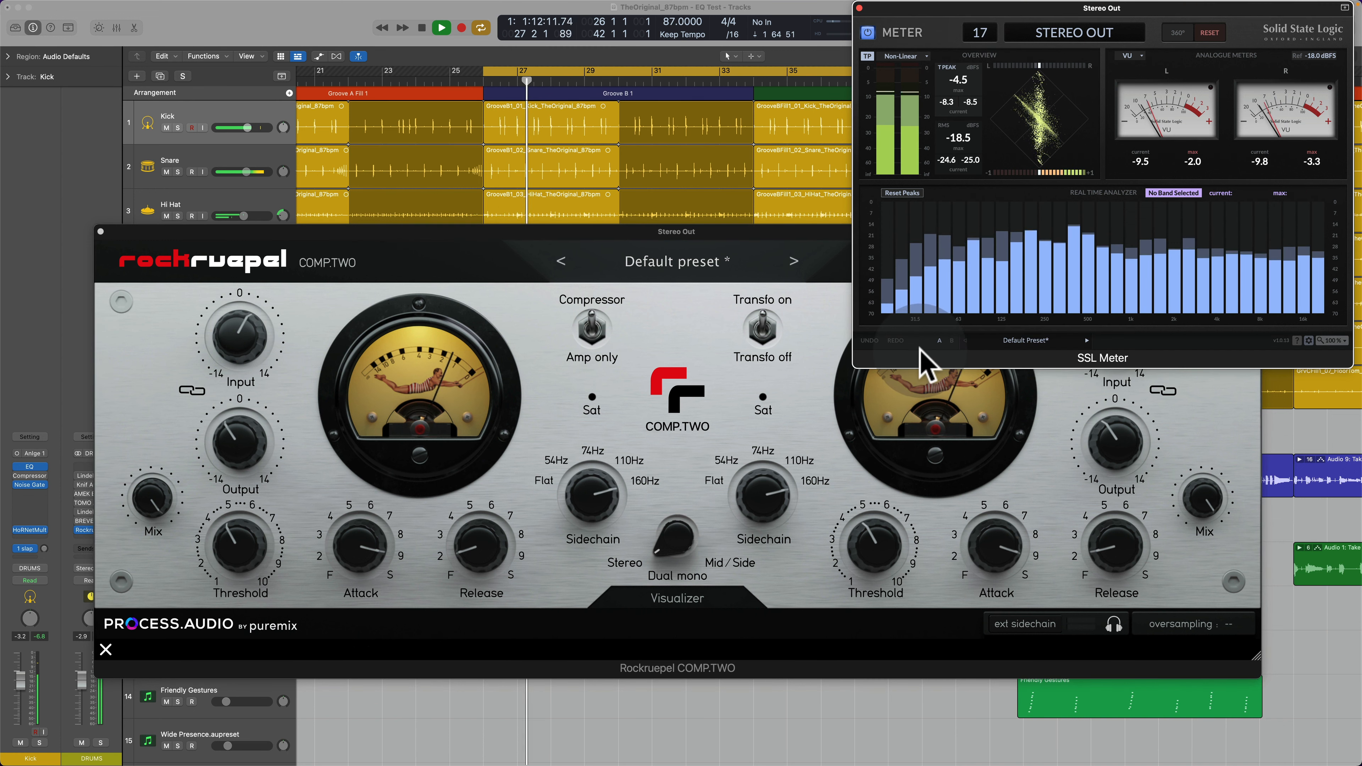
click(775, 329)
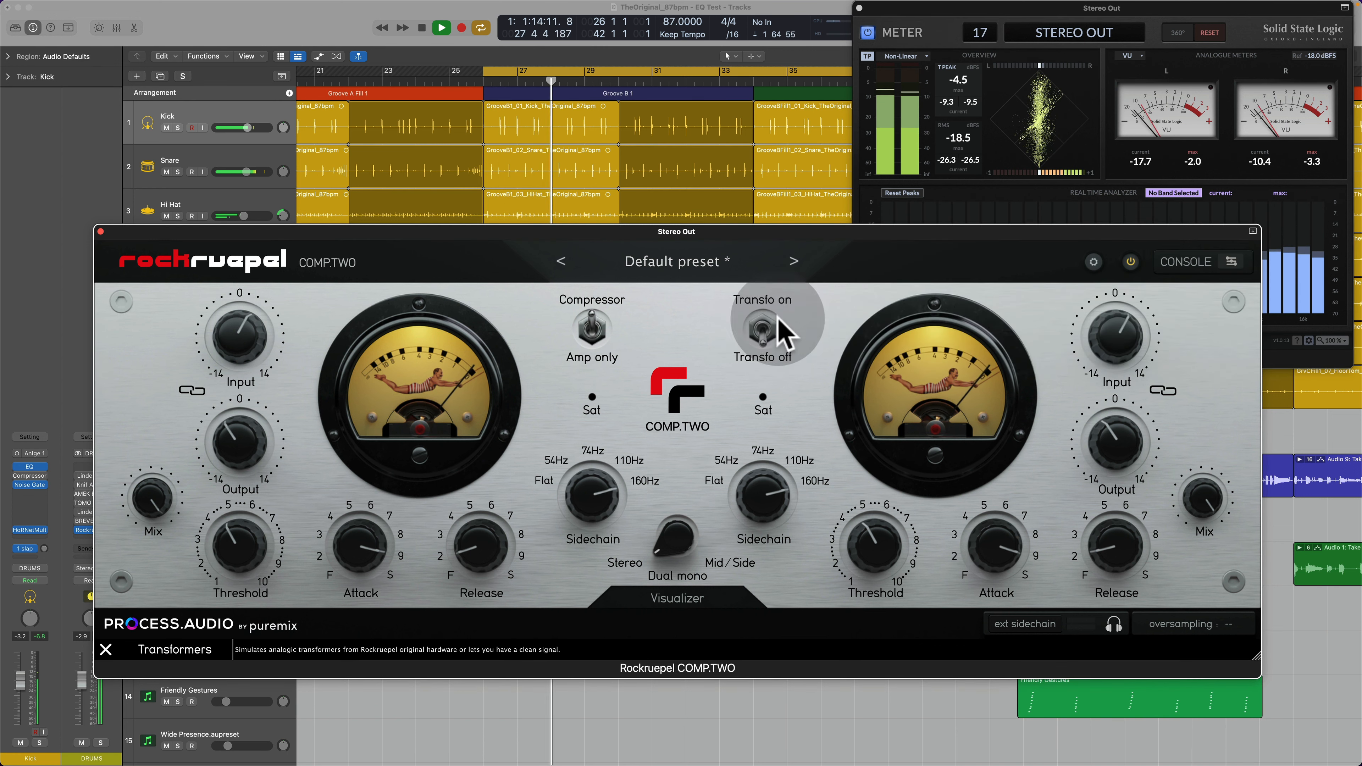
click(866, 198)
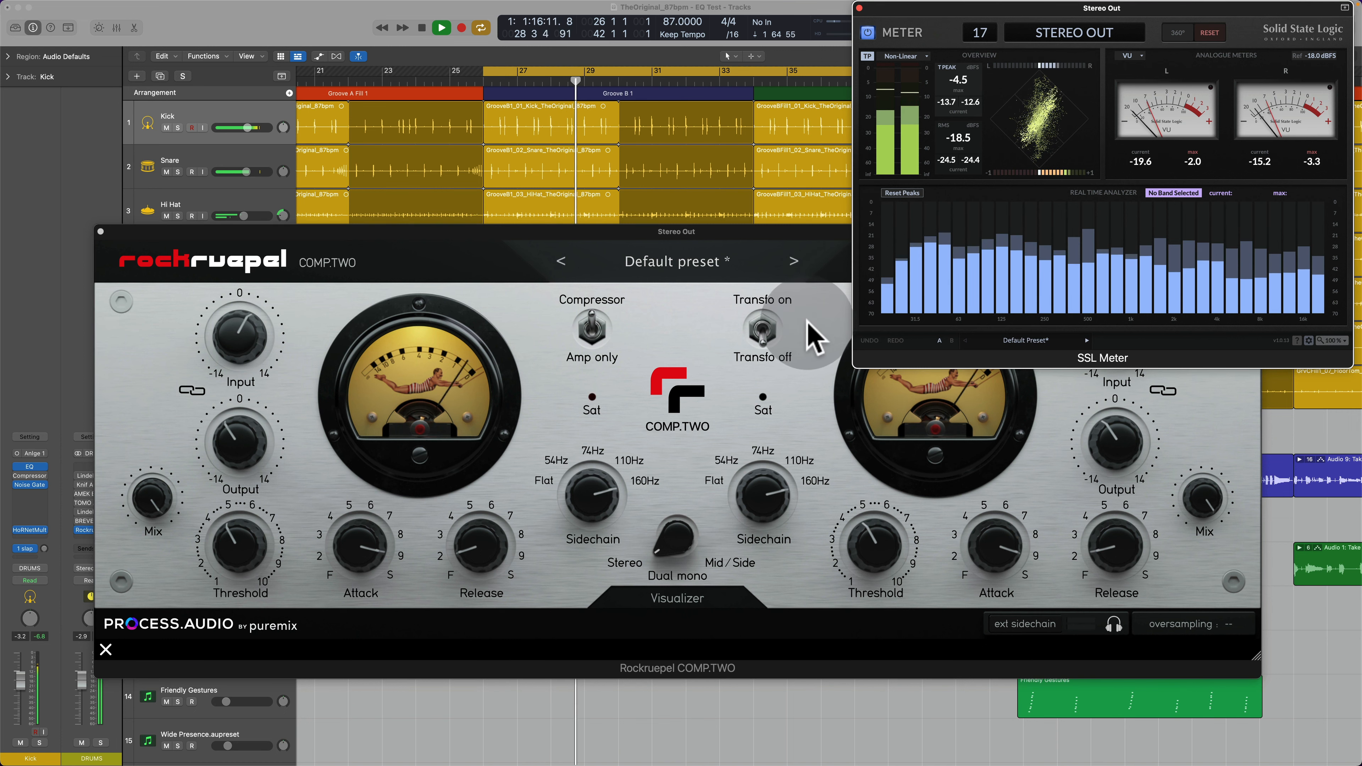
click(764, 331)
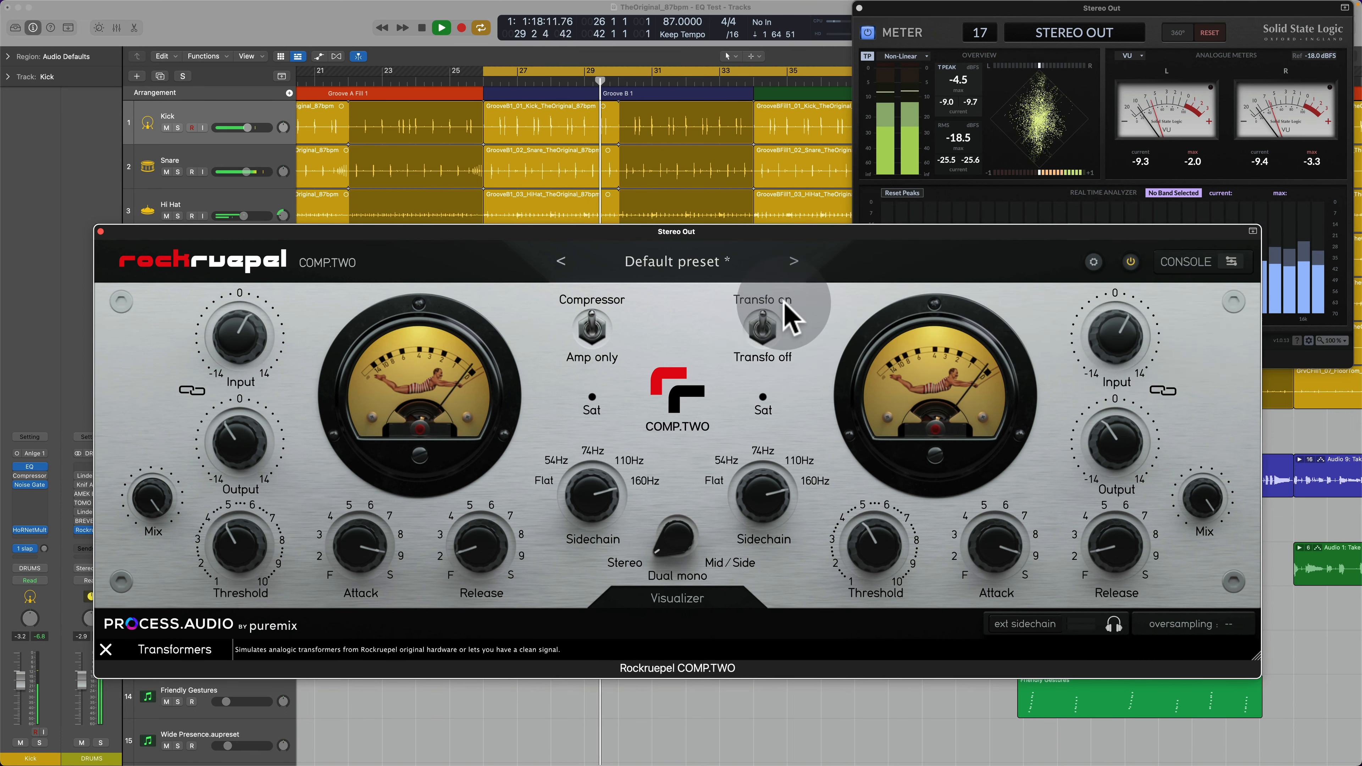
Step: Move the compressor window down to uncover the real time analyzer and compare the mix with transformers off and on
drag(820, 229, 798, 323)
click(920, 48)
click(772, 418)
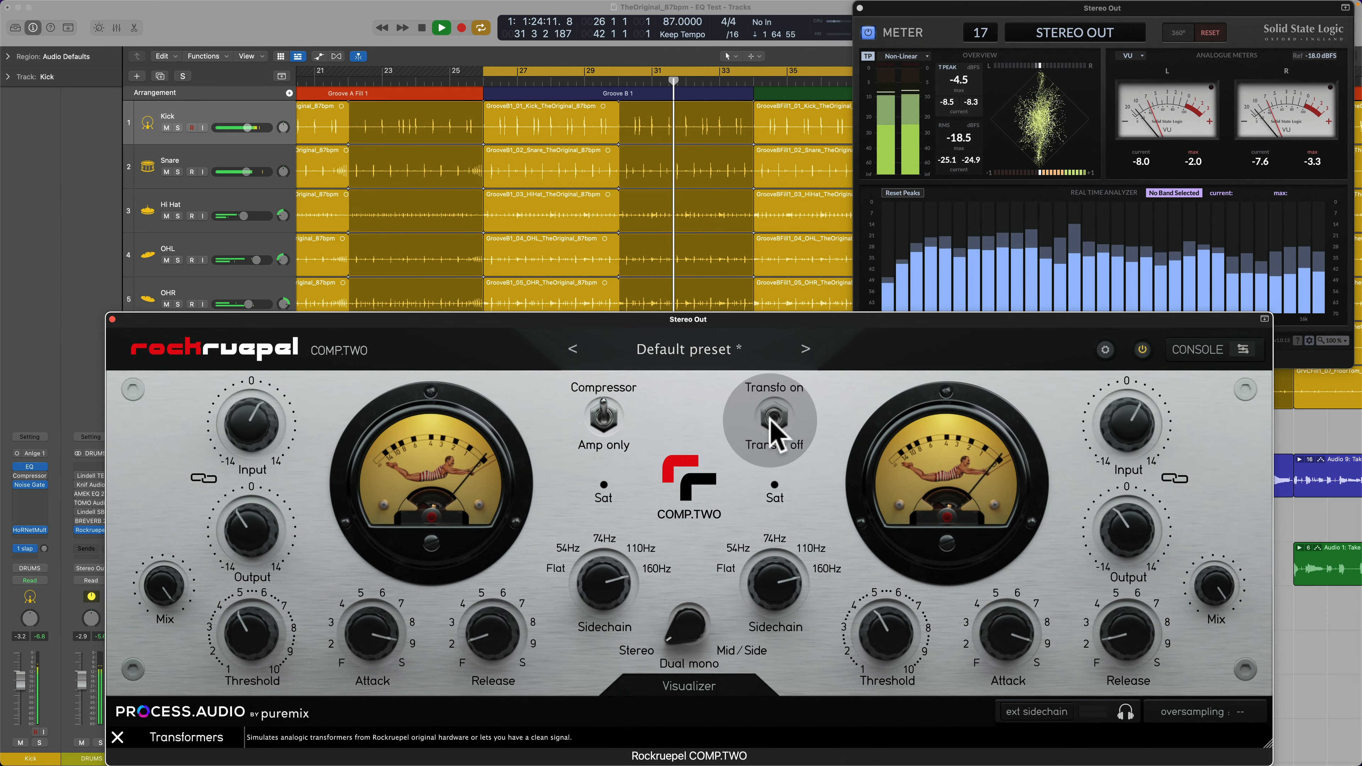
click(774, 416)
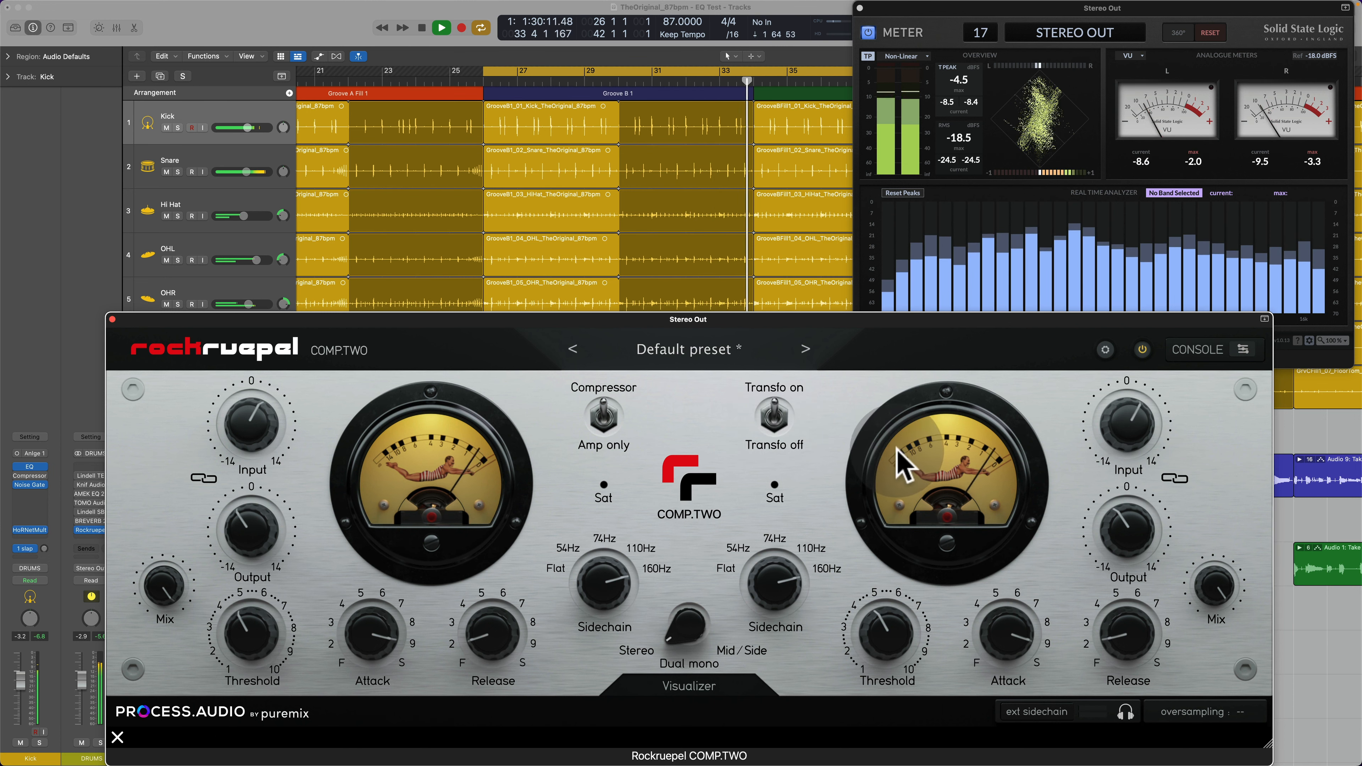
click(775, 416)
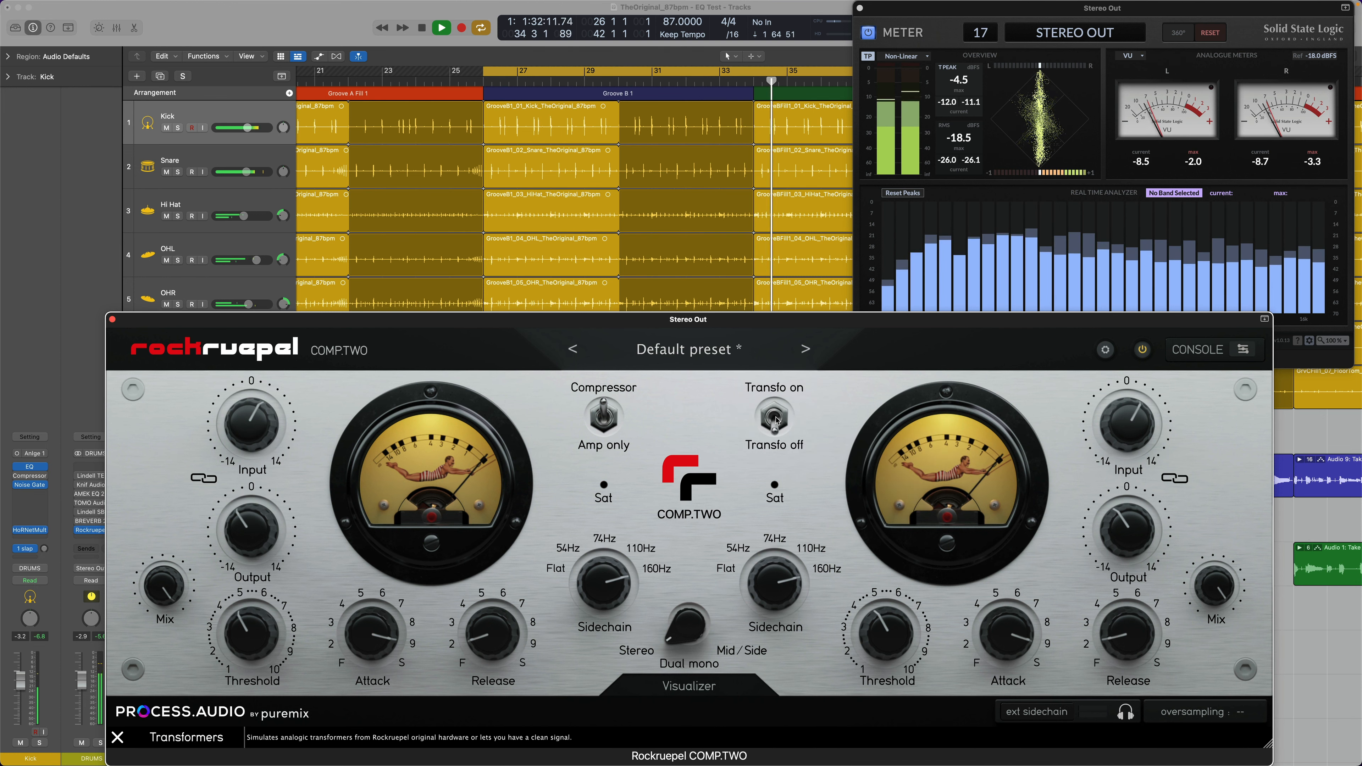
click(776, 418)
Step: Select the analyzer's 20 Hz band and compare its low-end level with the transformers off and on
click(887, 306)
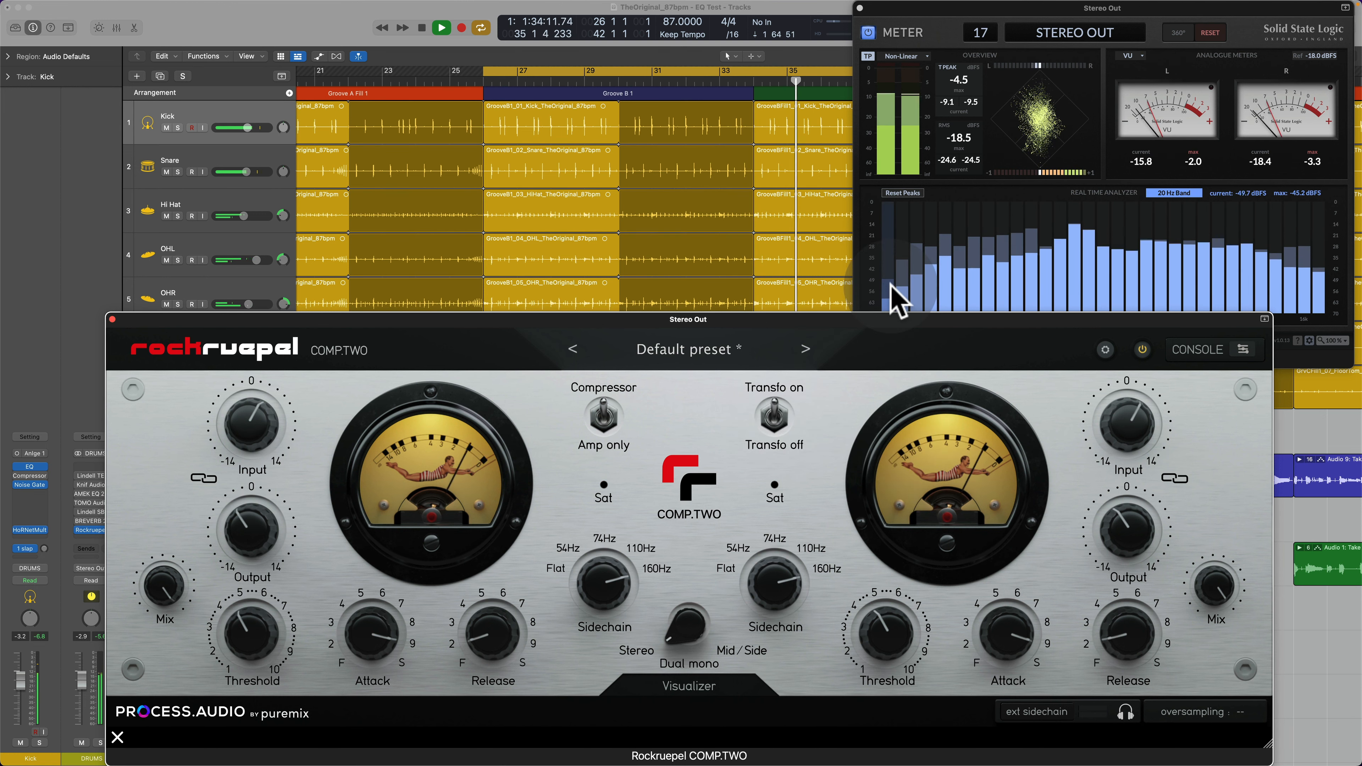
click(843, 408)
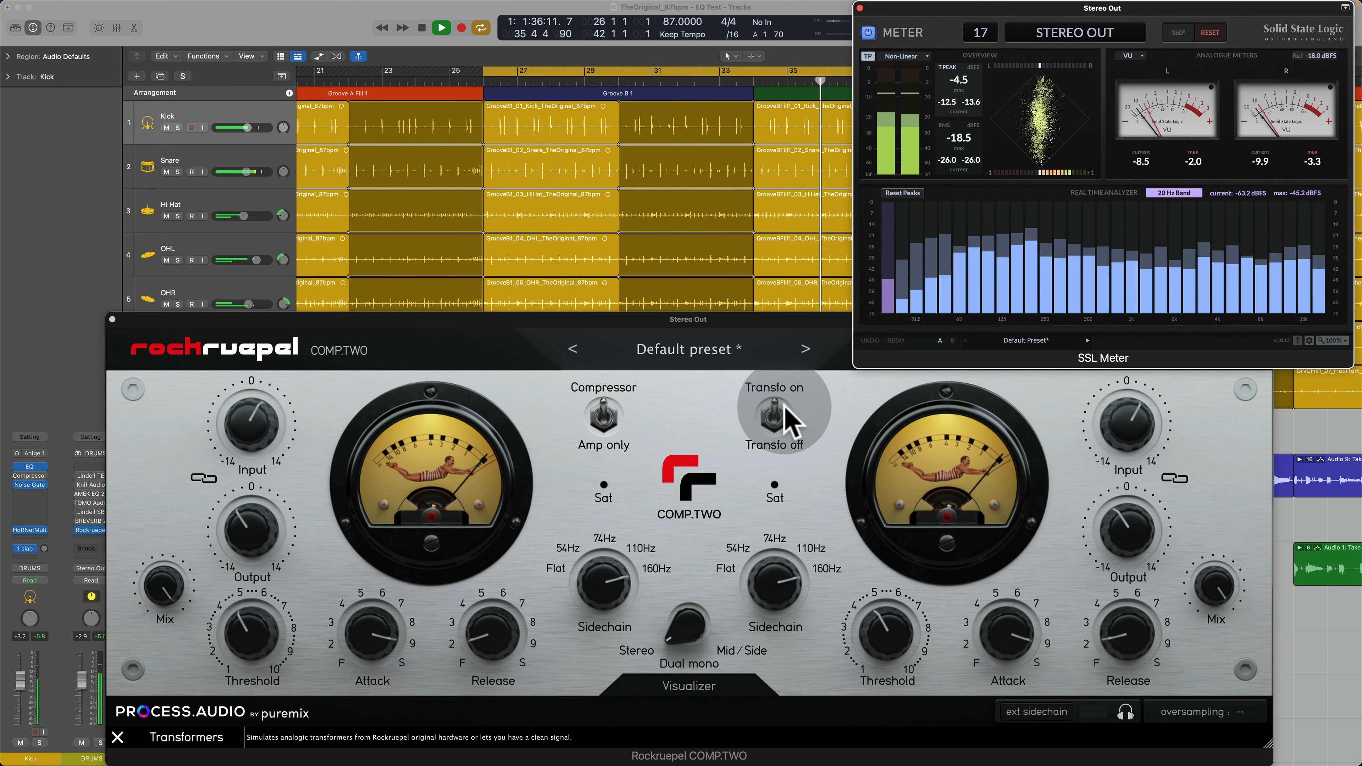
click(776, 417)
click(776, 418)
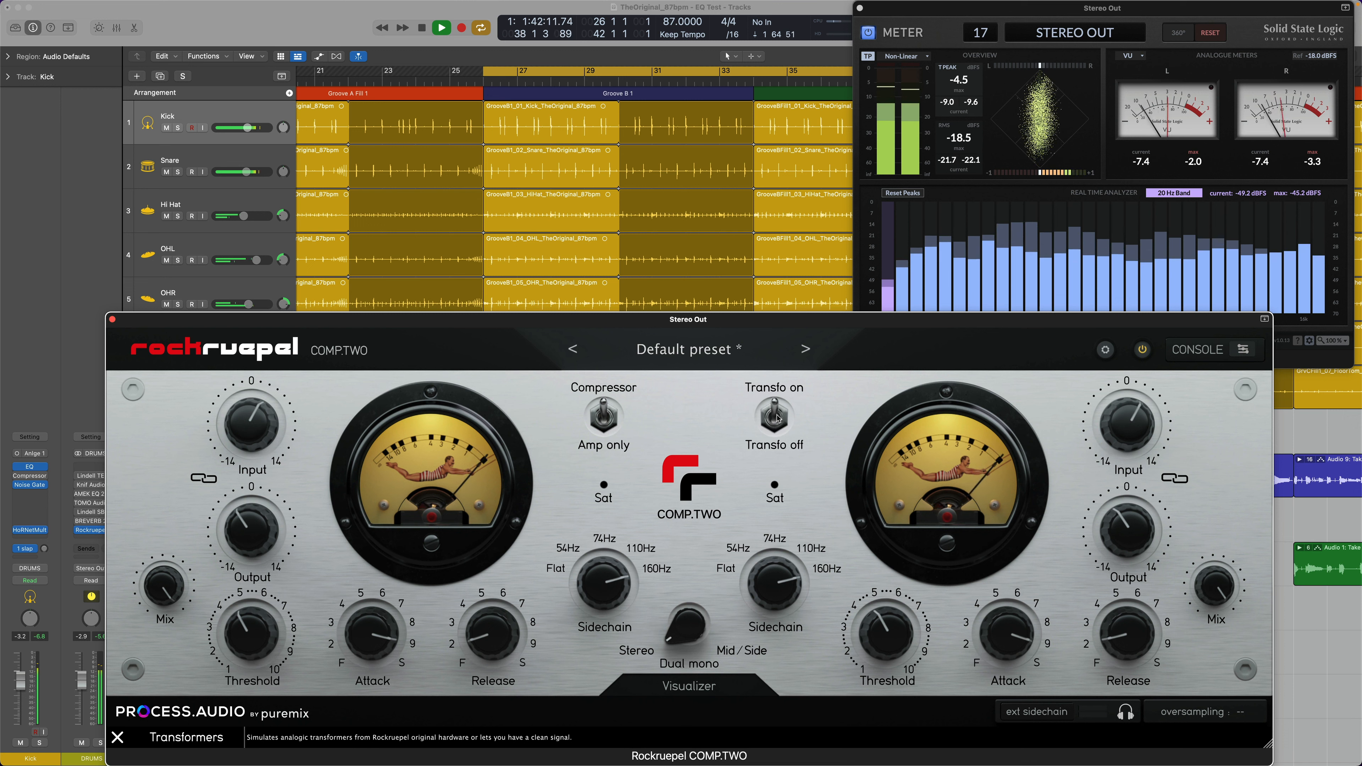
click(891, 280)
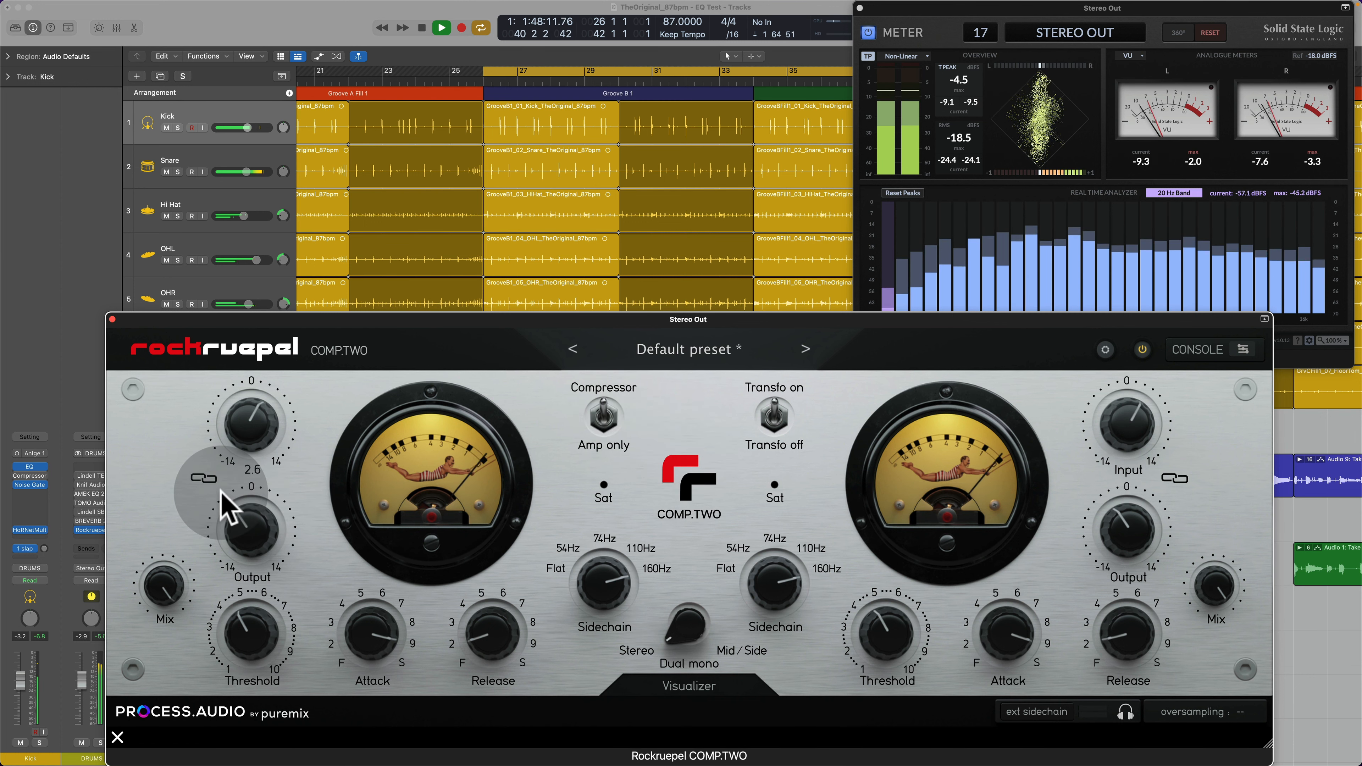
Step: Link Input and Output, drive the Input to 7.6 with Mix at 66.4, and bypass the plugin to compare
click(201, 475)
mouse_move(248, 424)
mouse_down()
mouse_move(253, 407)
mouse_move(260, 419)
mouse_up()
drag(168, 578, 168, 635)
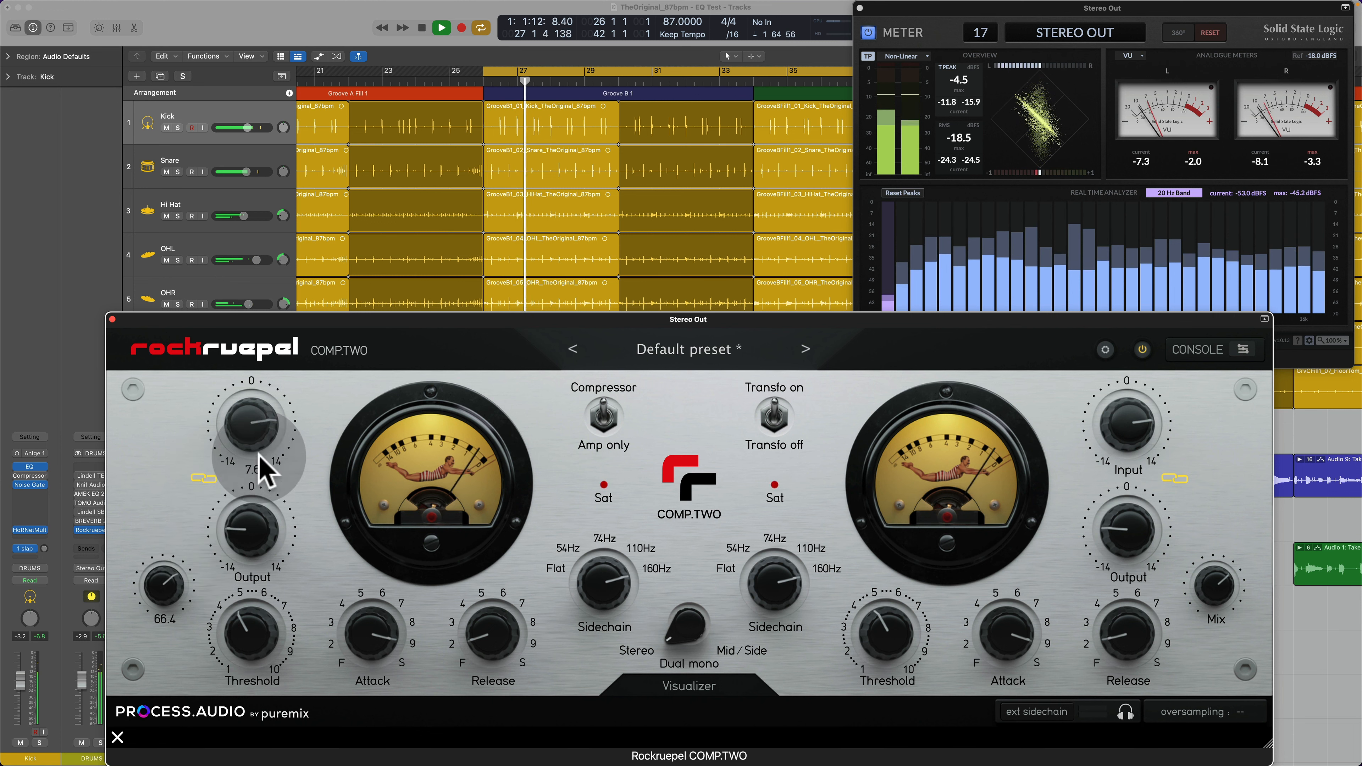
click(1142, 350)
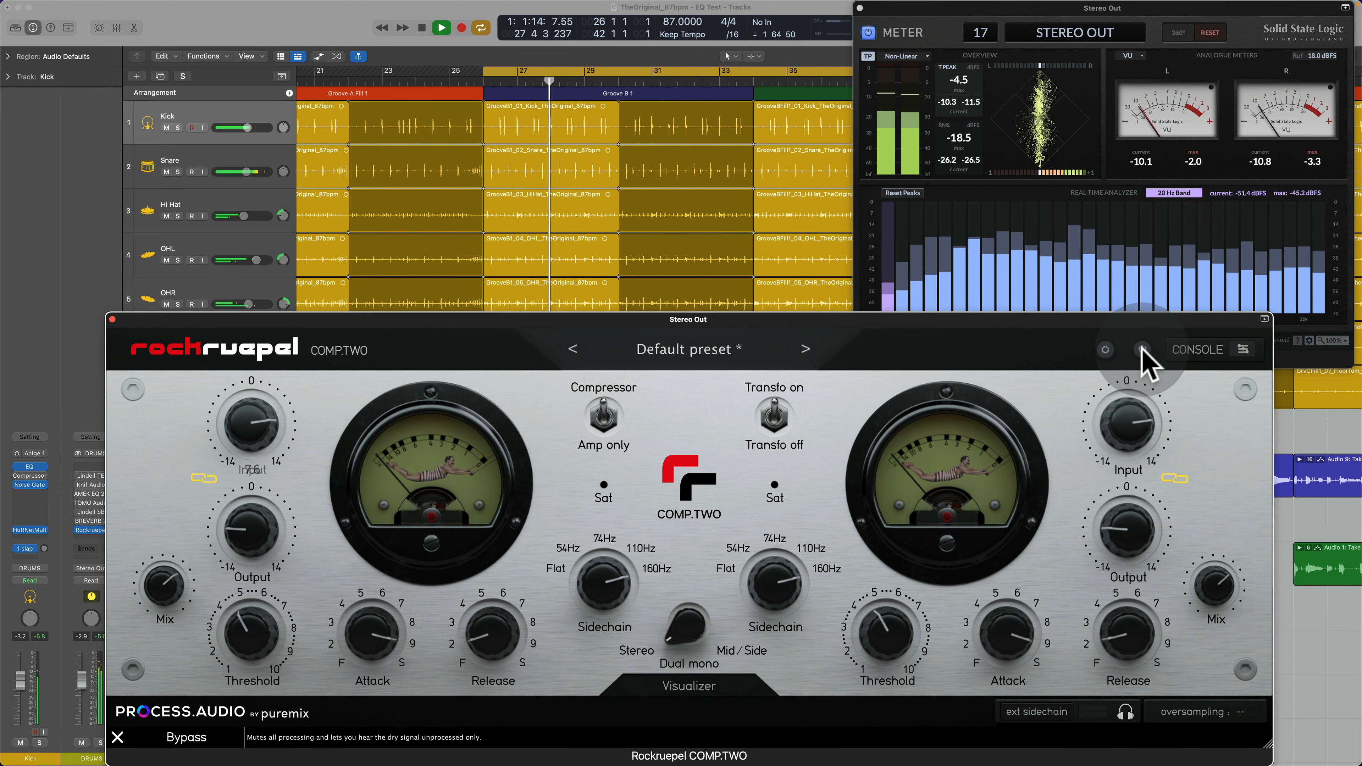
Step: Re-enable the compressor, lower its Mix and set Threshold 1 to 3.00, comparing the result against bypass
click(1142, 352)
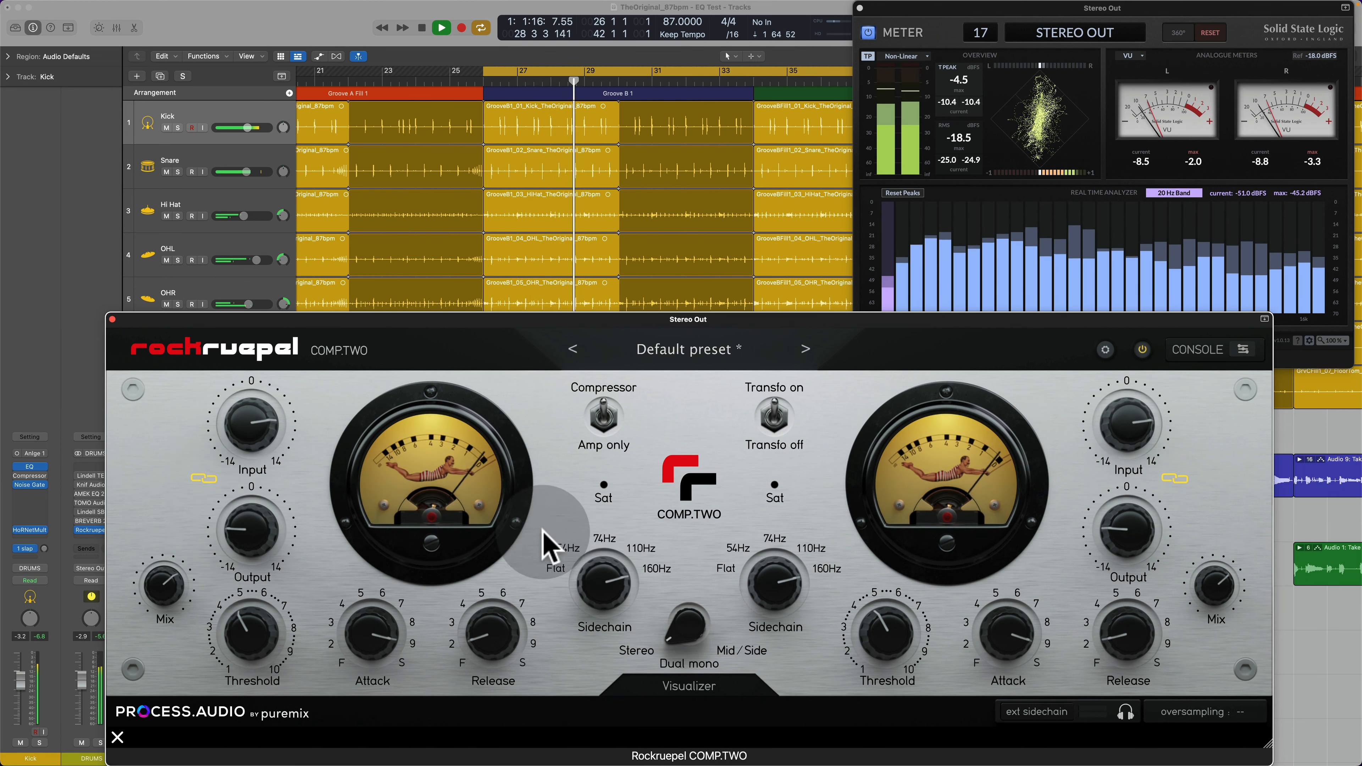
drag(165, 591, 164, 602)
mouse_move(257, 625)
mouse_down()
mouse_move(256, 654)
mouse_move(250, 633)
mouse_move(264, 615)
mouse_move(249, 651)
mouse_up()
click(1142, 350)
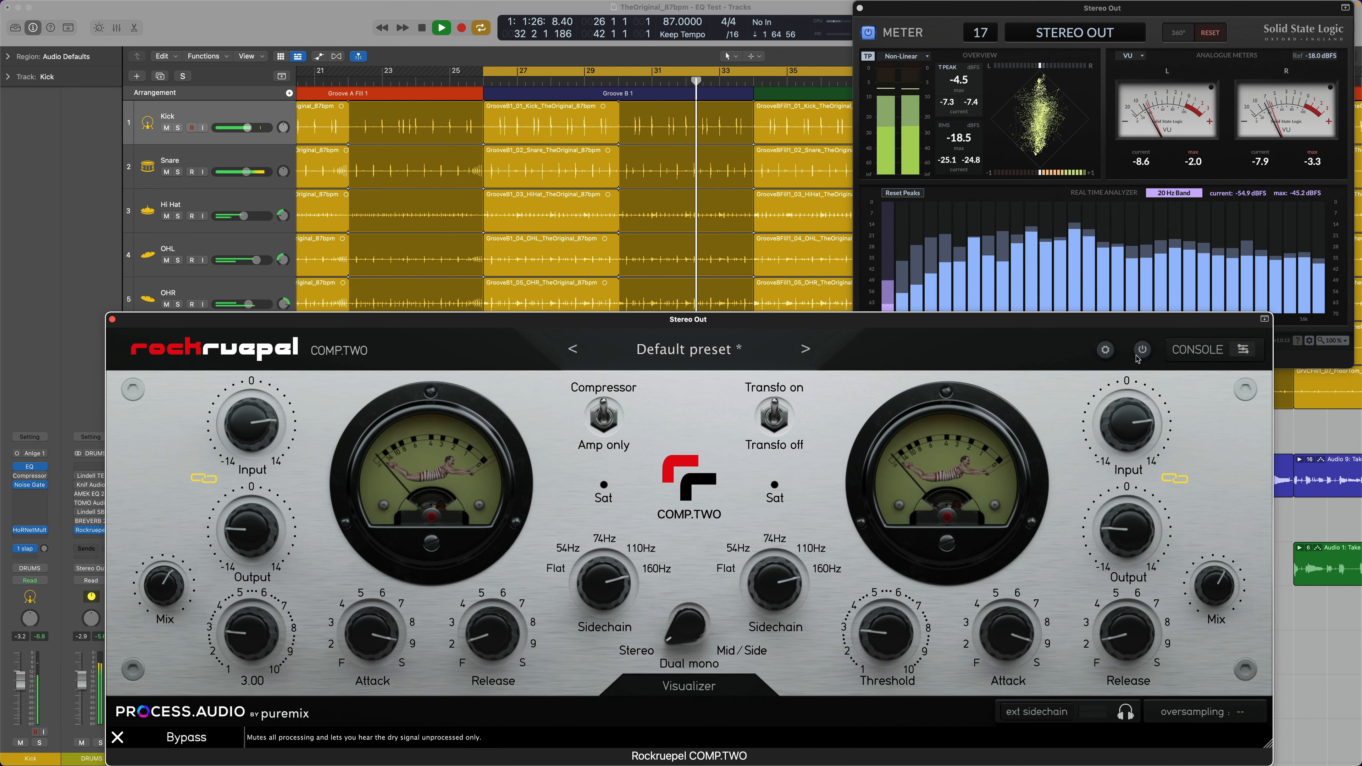
click(1142, 350)
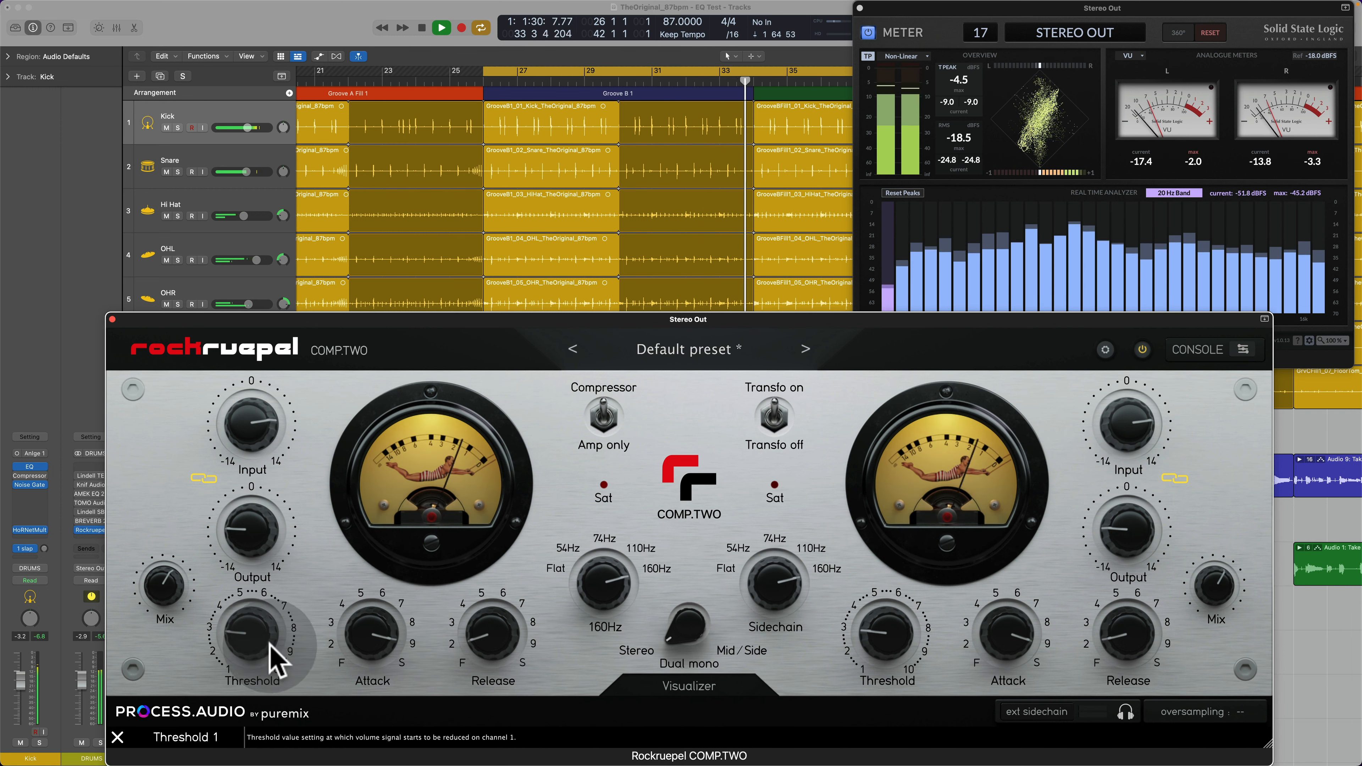
Step: Stop playback to switch the compressor to Mid/Side mode, resume it, and move the compressor window slightly up
key(space)
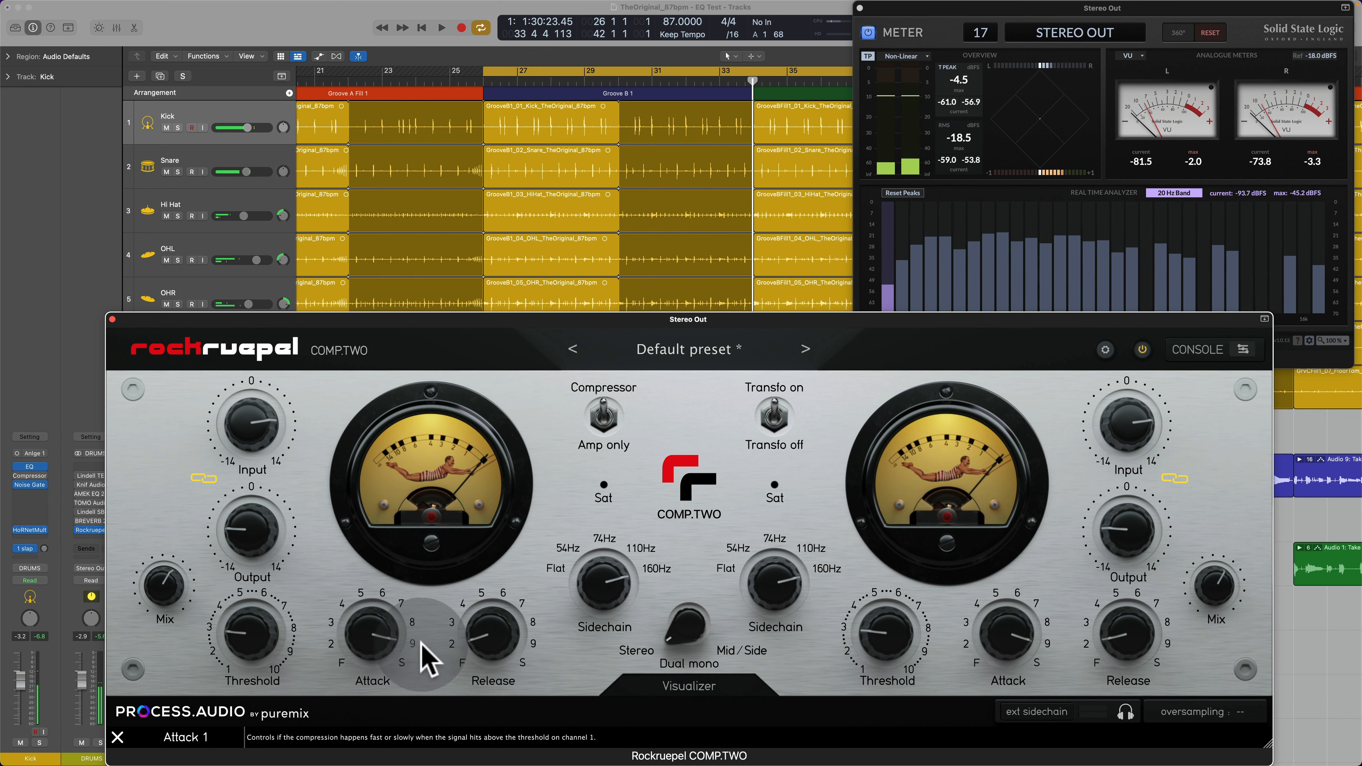
click(748, 653)
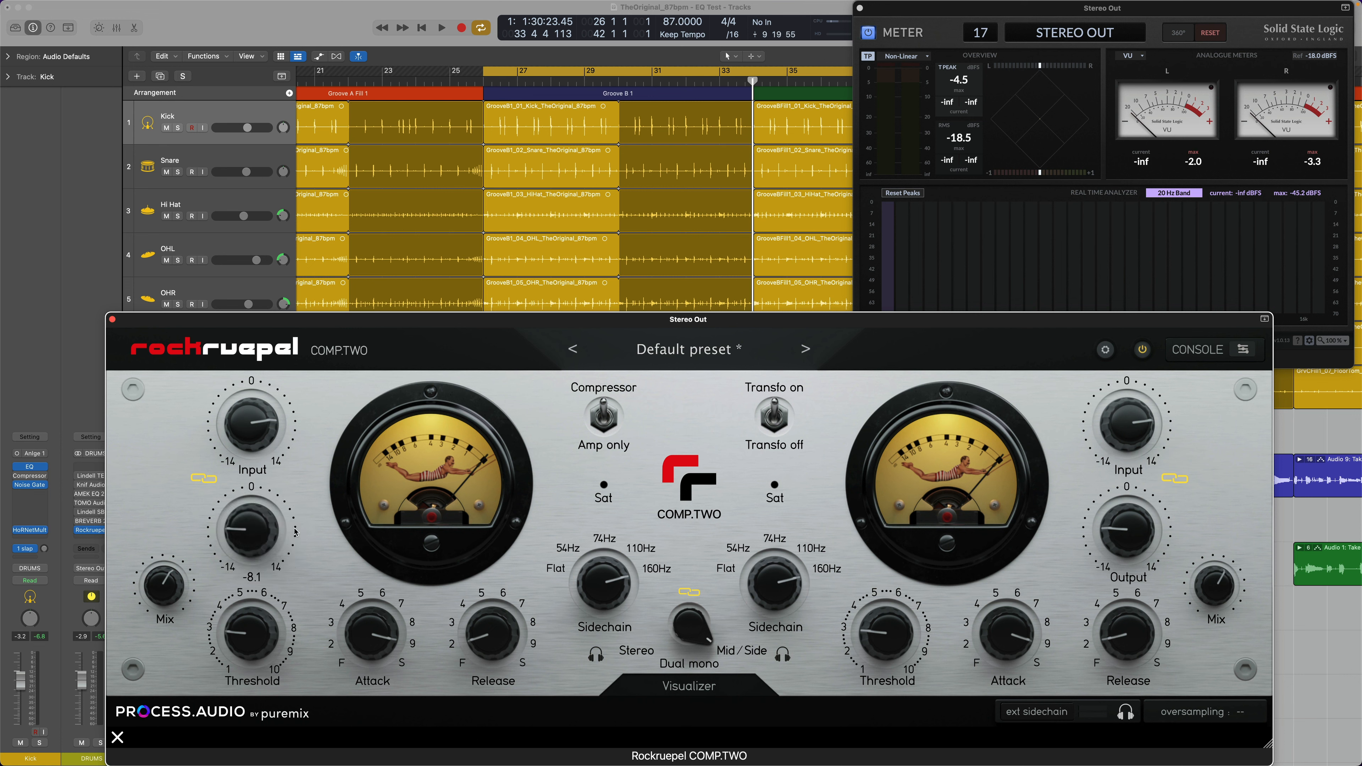
key(space)
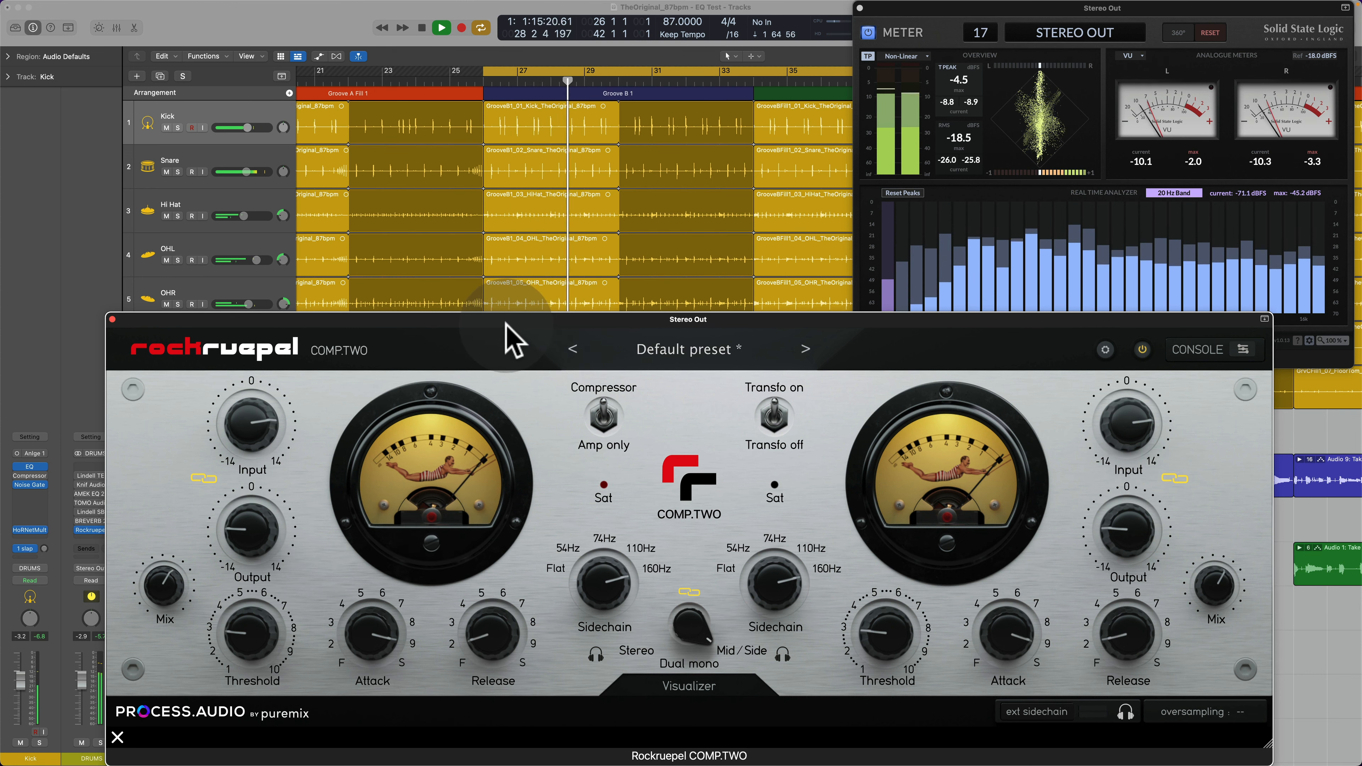
drag(506, 324, 471, 284)
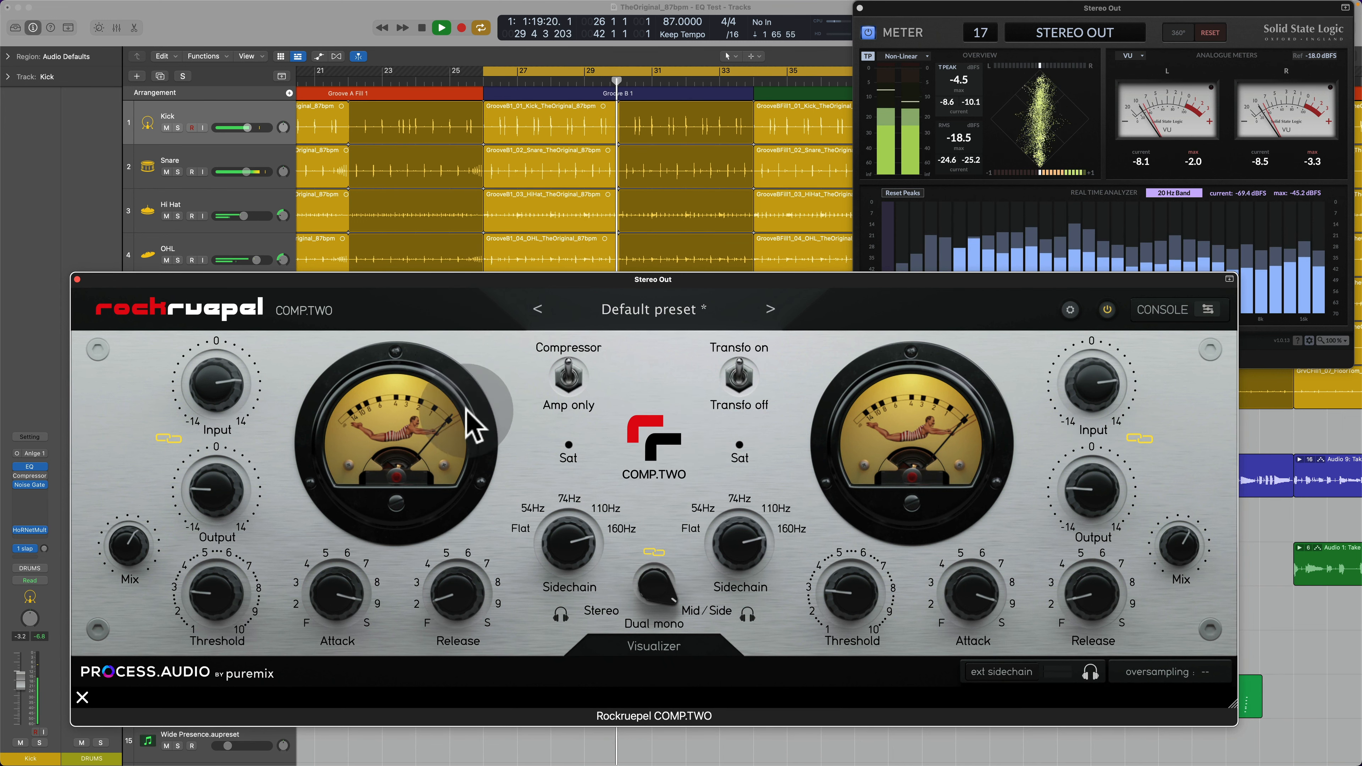
Step: Set Threshold 1 to 6.85 and Mix to 40.4, and make Release 1 slightly slower
drag(217, 596, 242, 549)
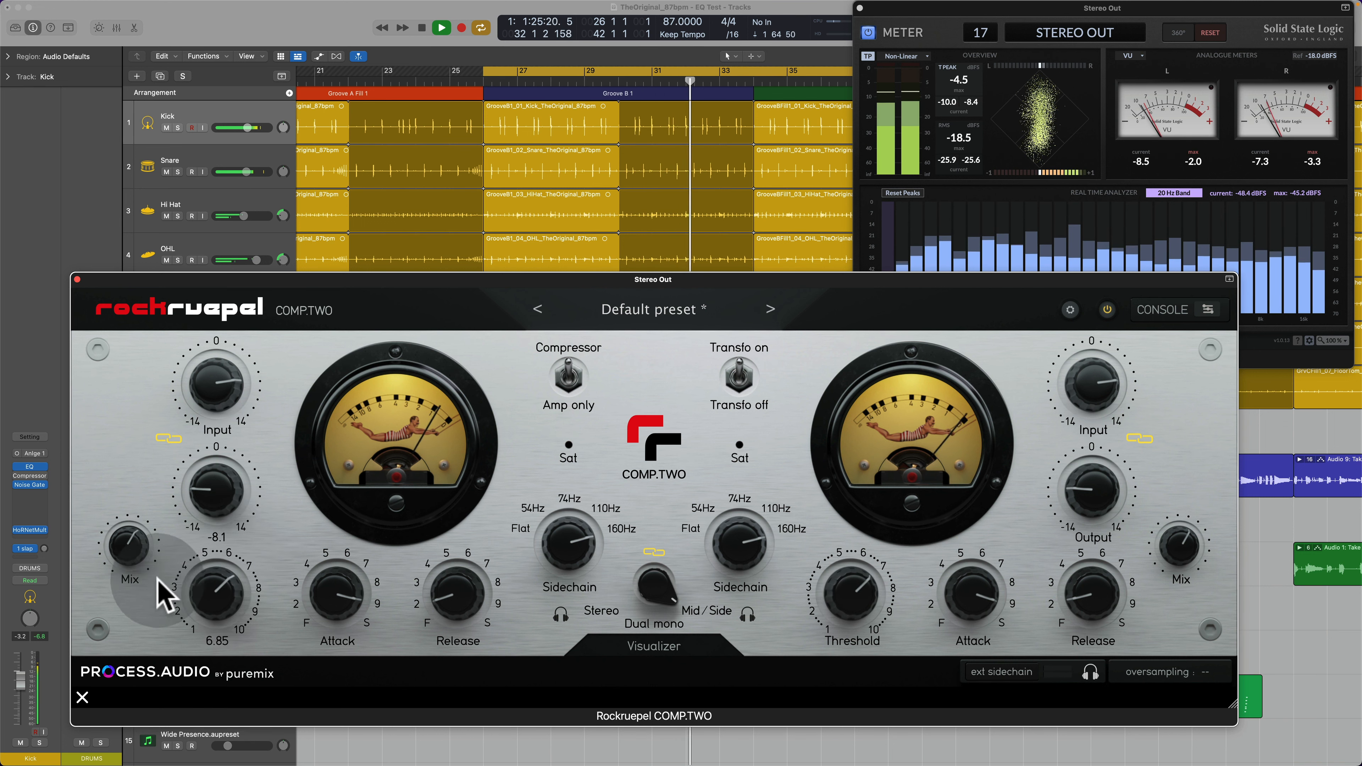
drag(124, 550, 131, 587)
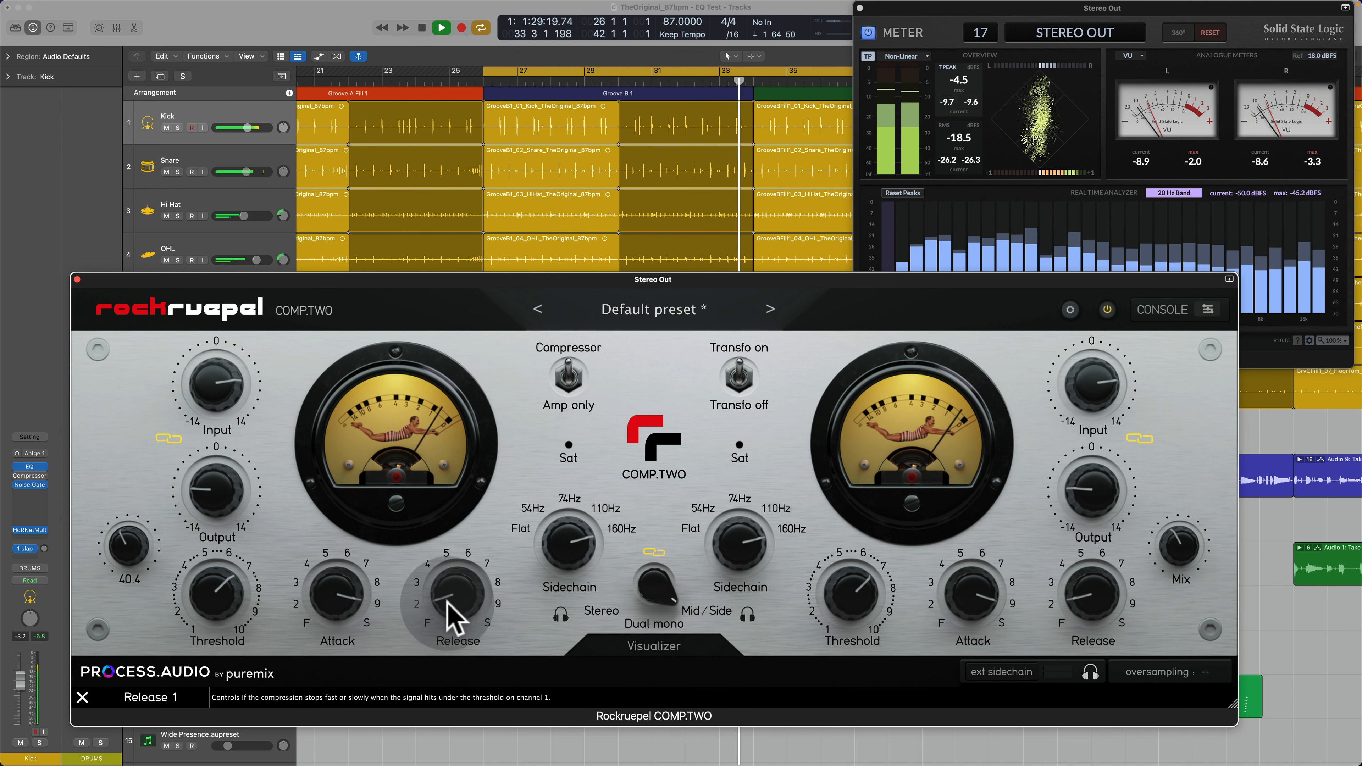
drag(450, 617, 465, 603)
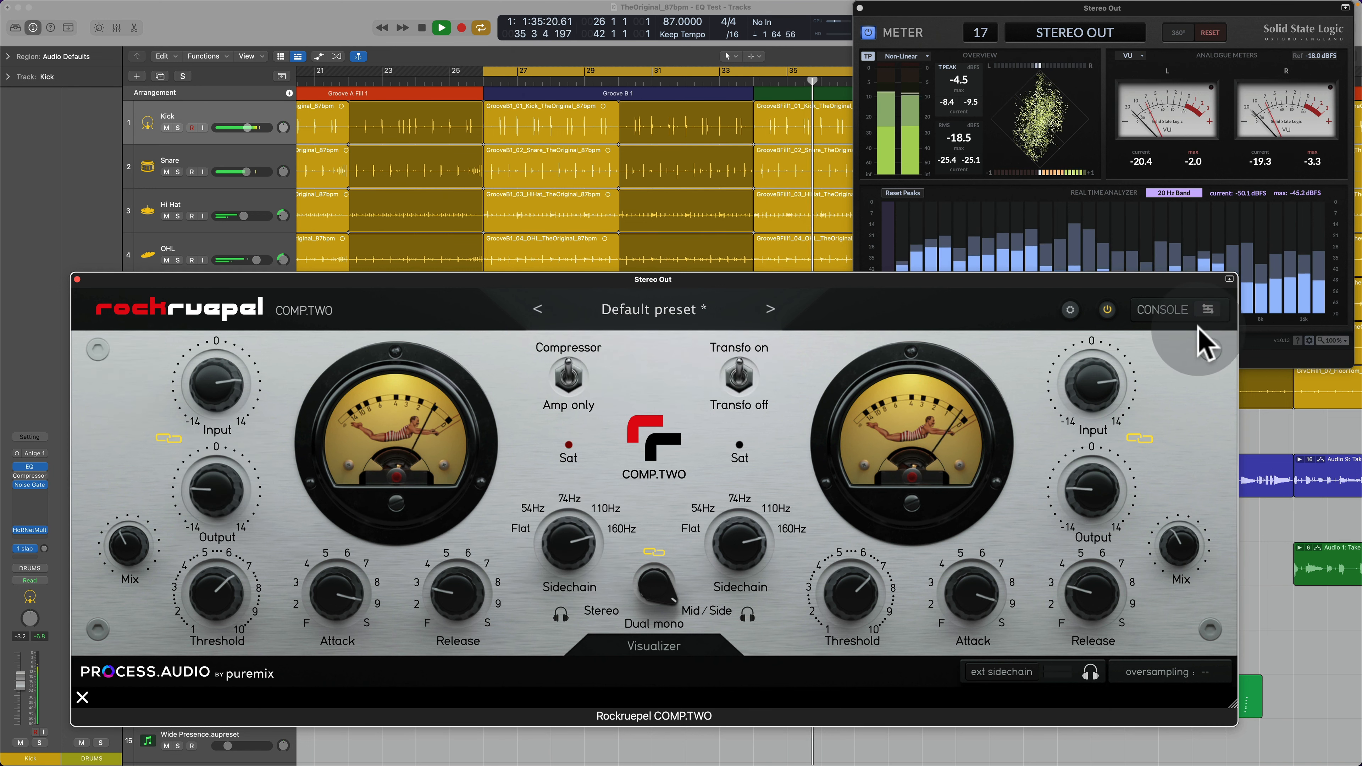
Step: Compare the Mid/Side compressed mix with the dry signal by repeatedly bypassing and re-enabling the compressor
click(1107, 312)
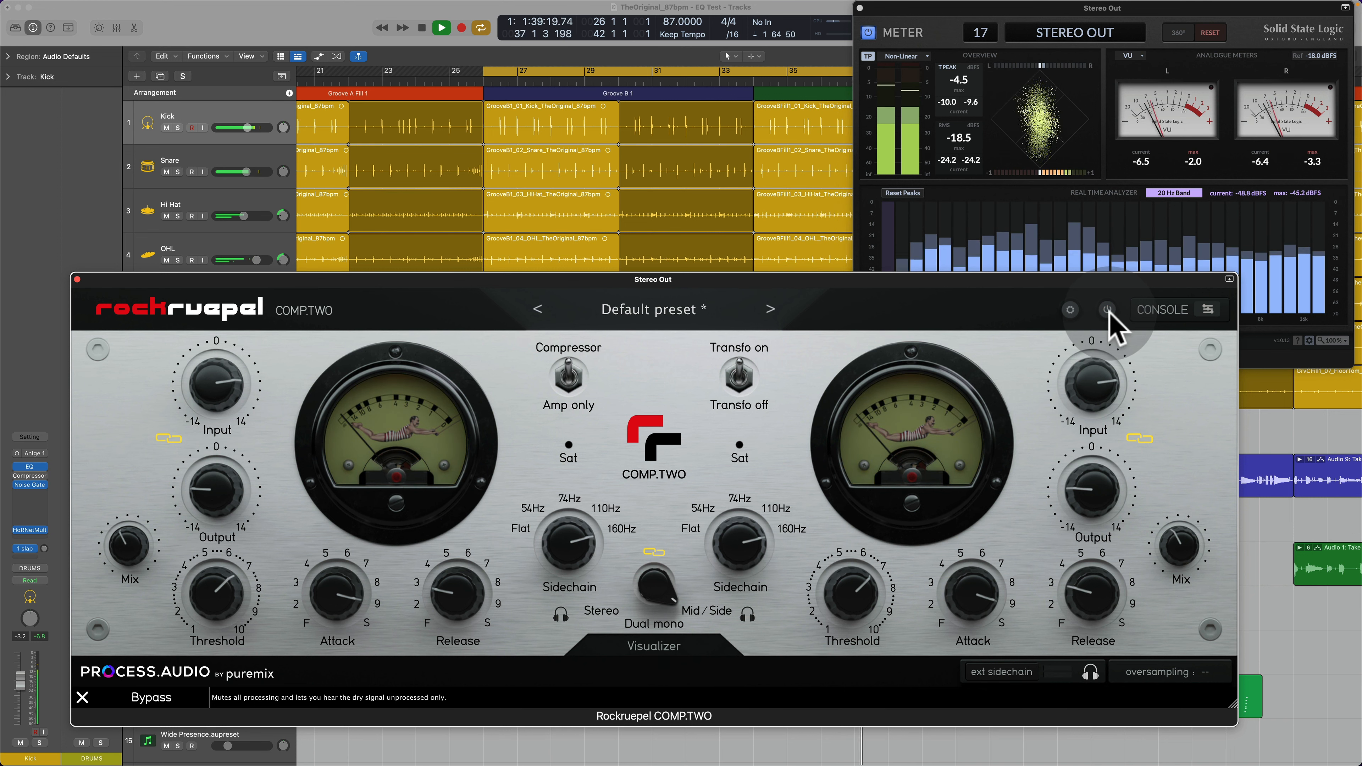
click(1109, 313)
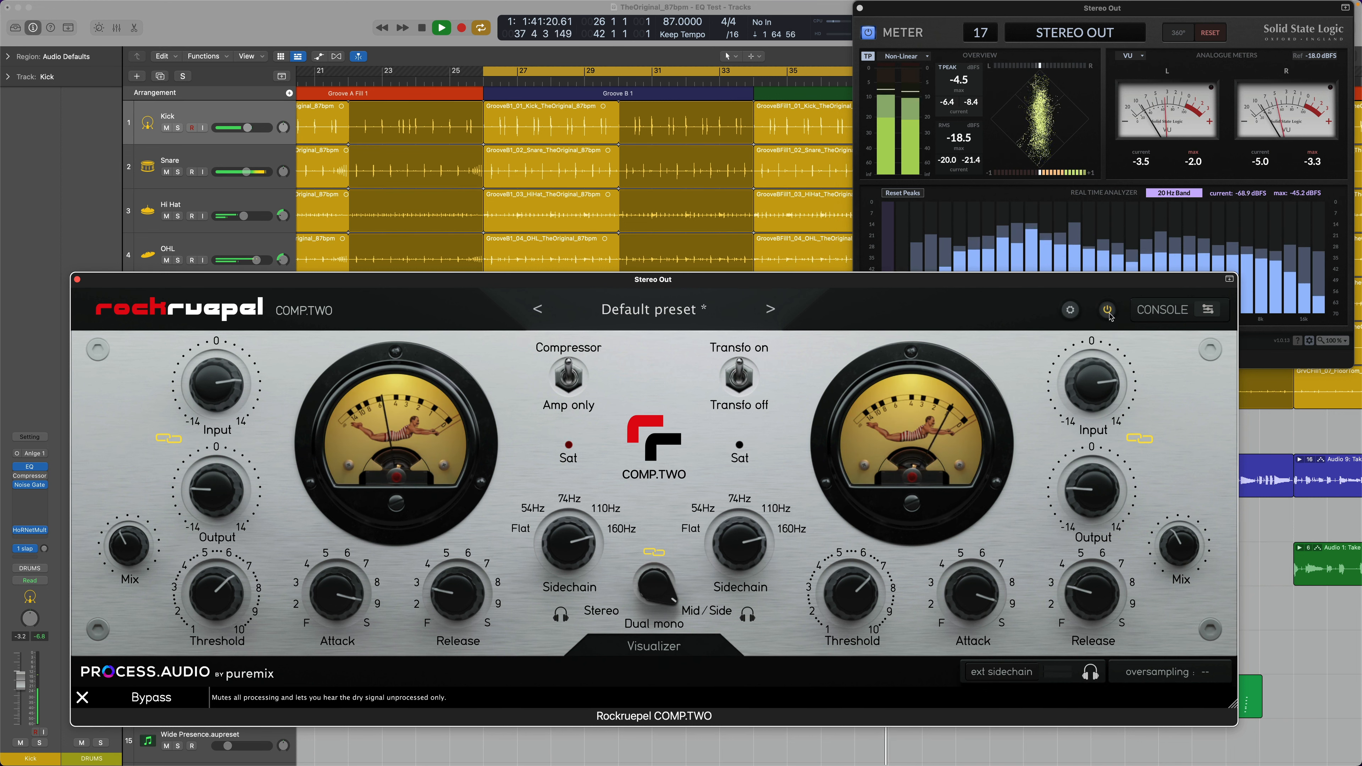
click(1108, 311)
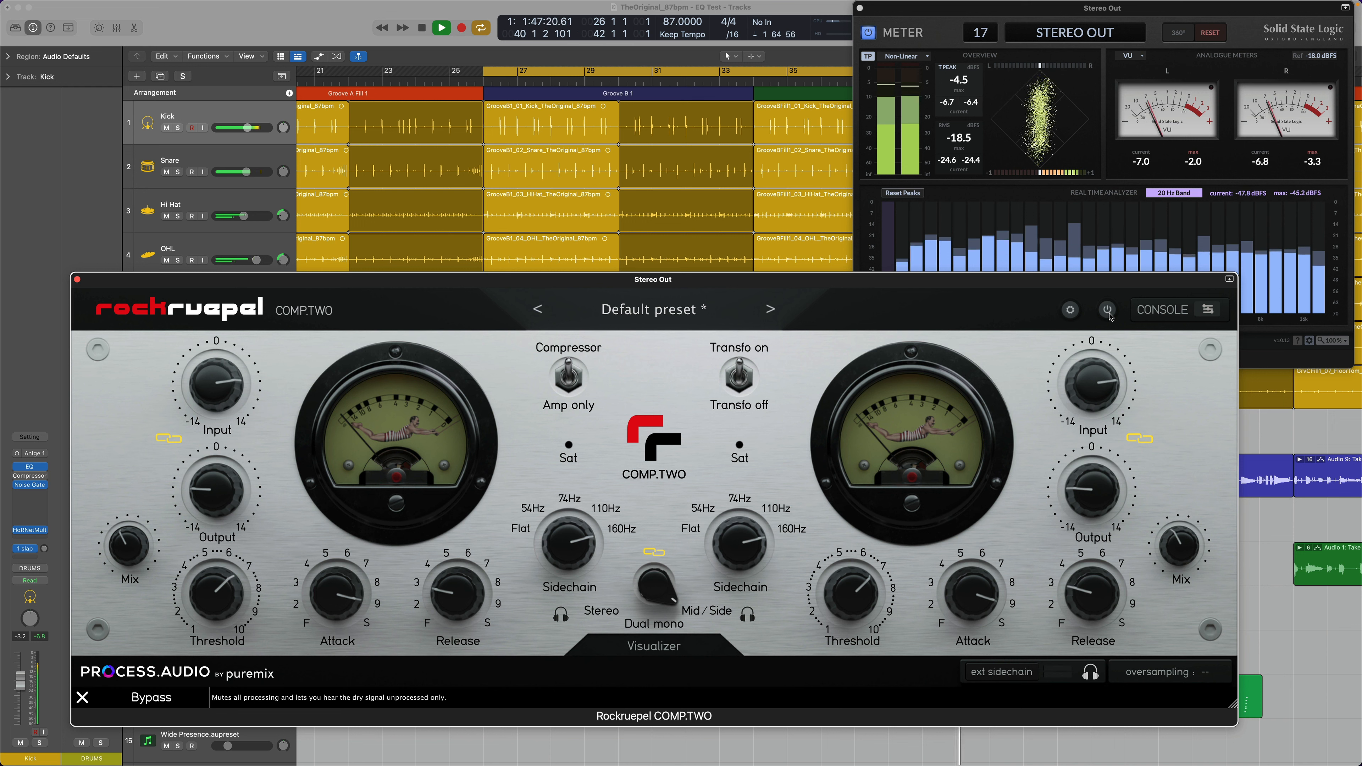
click(1108, 311)
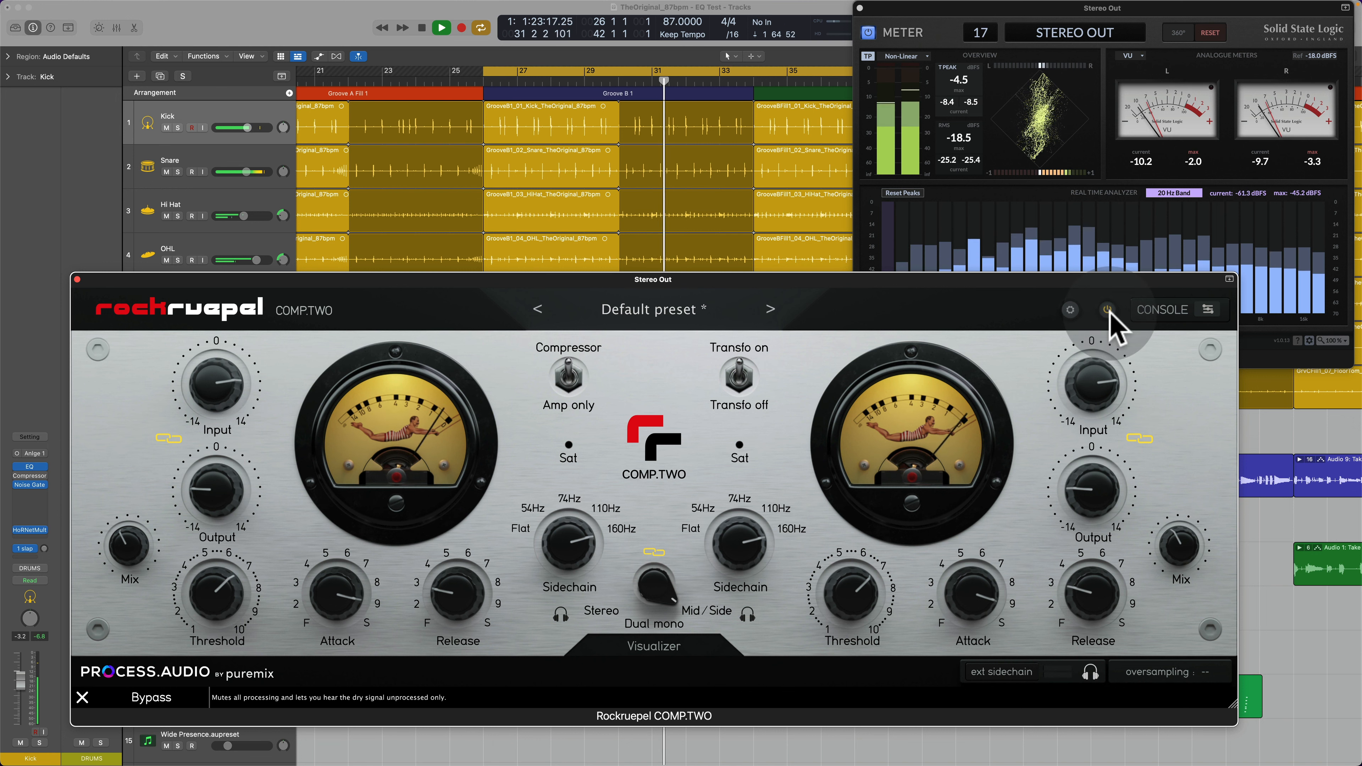
click(1107, 311)
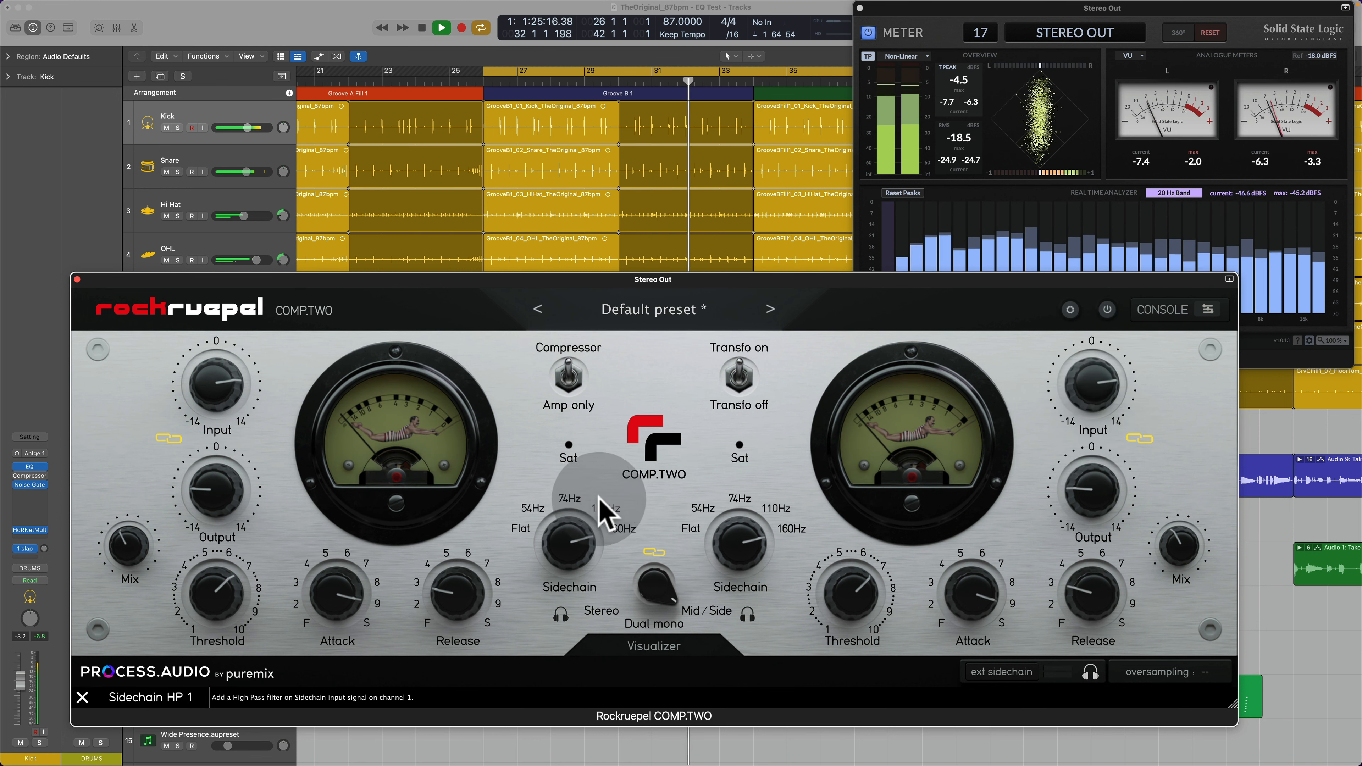
click(1108, 311)
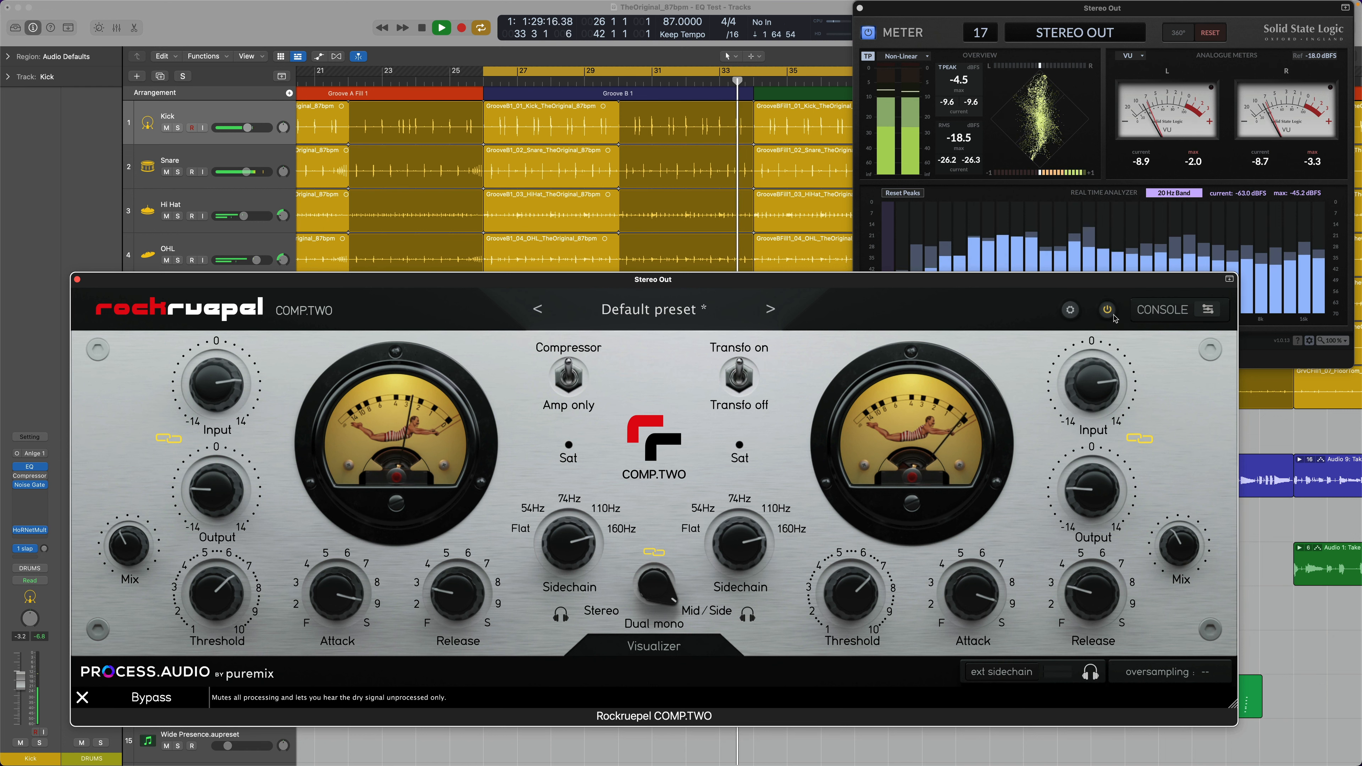
click(1112, 315)
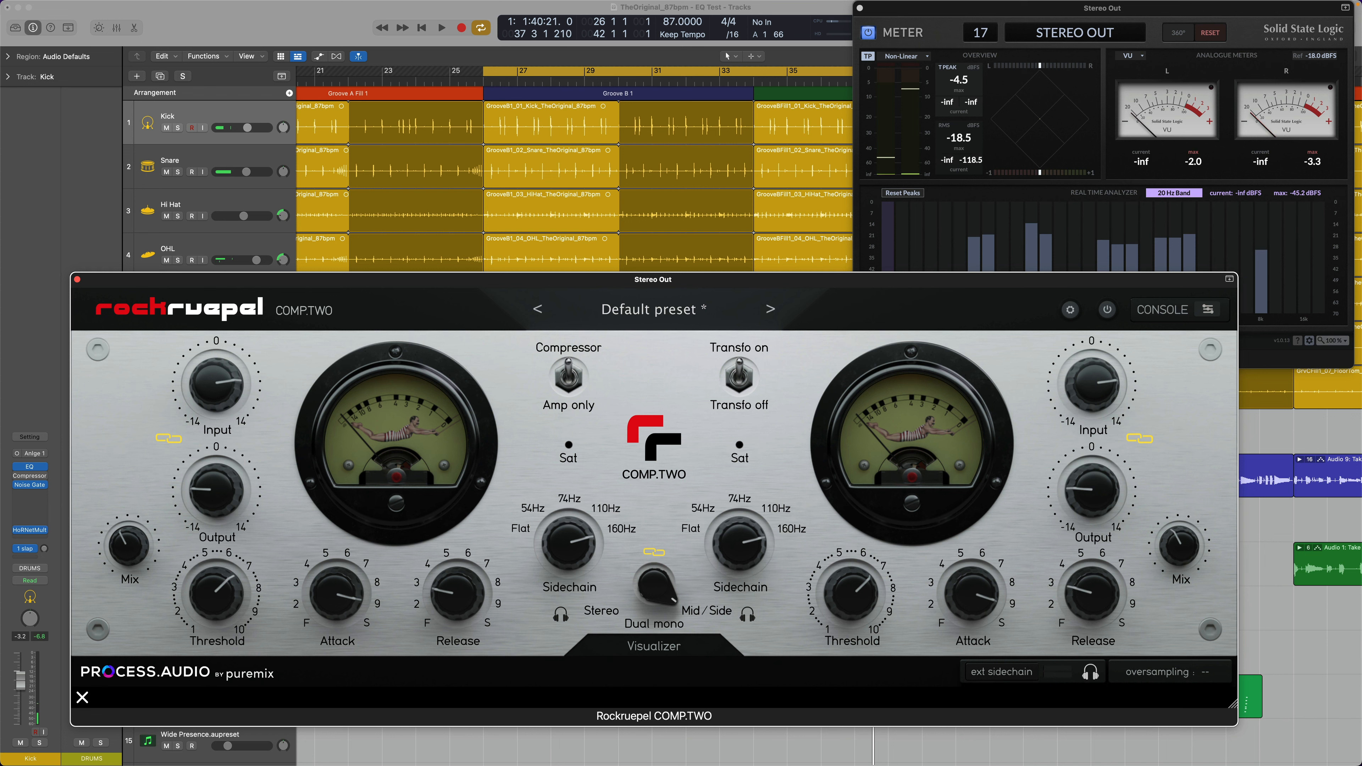
Step: Bring up the Pro-L 2 limiter on the stereo output, check its Output Level, and raise the Gain to +10.6 during playback
key(super+w)
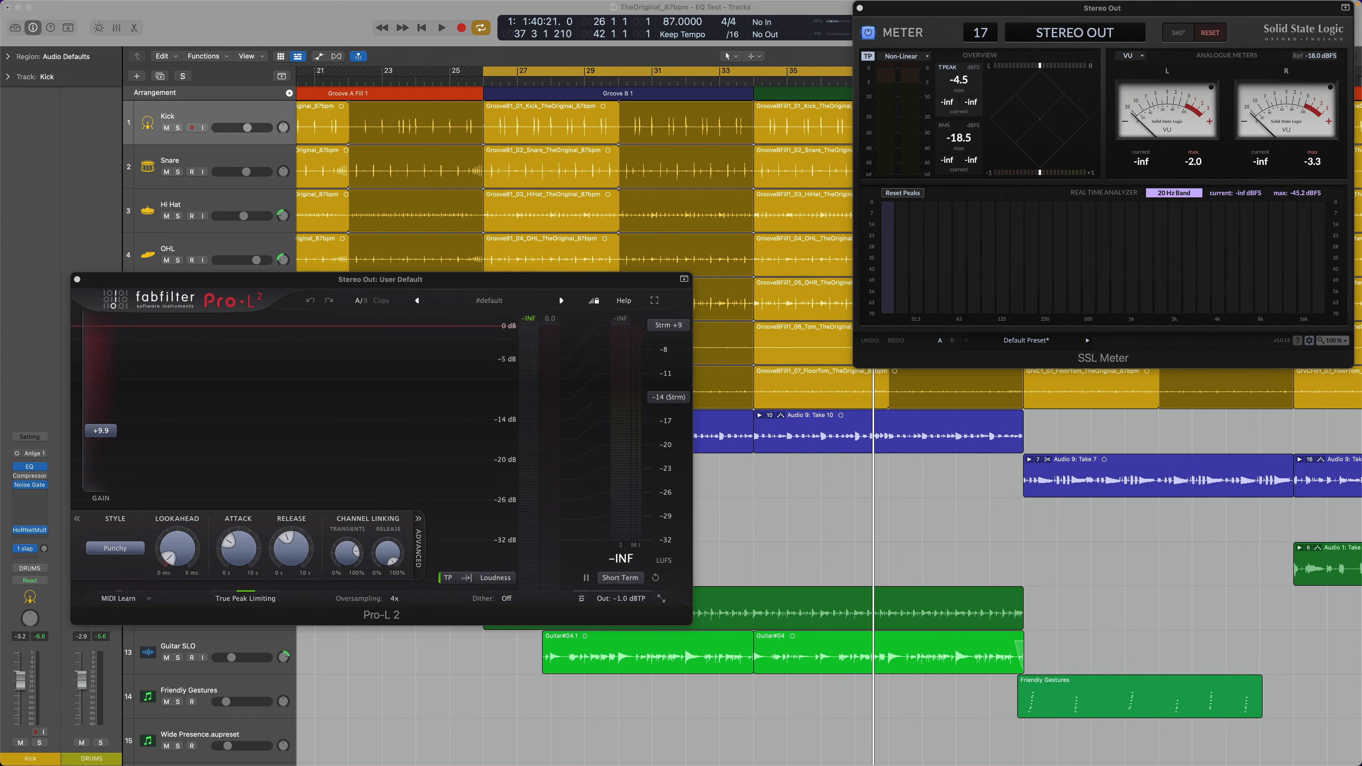
click(643, 589)
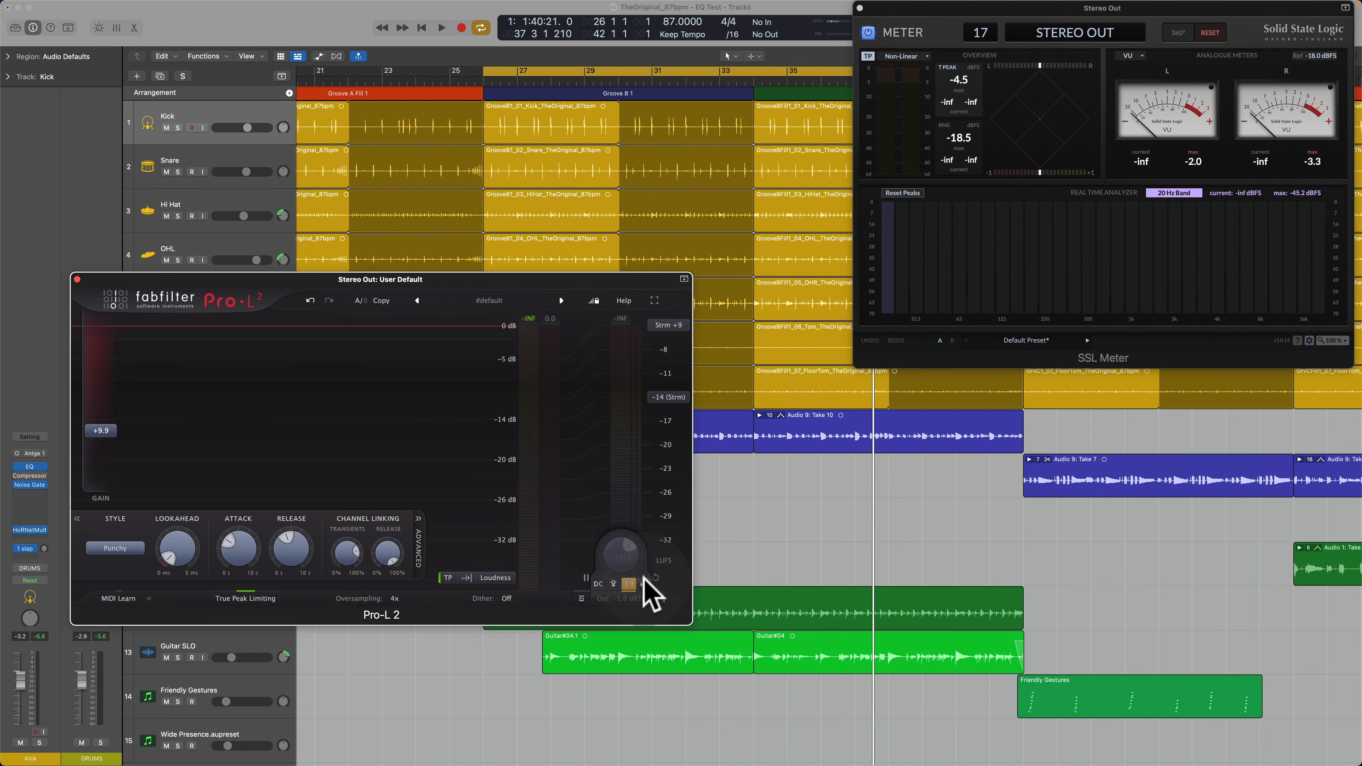
mouse_move(616, 544)
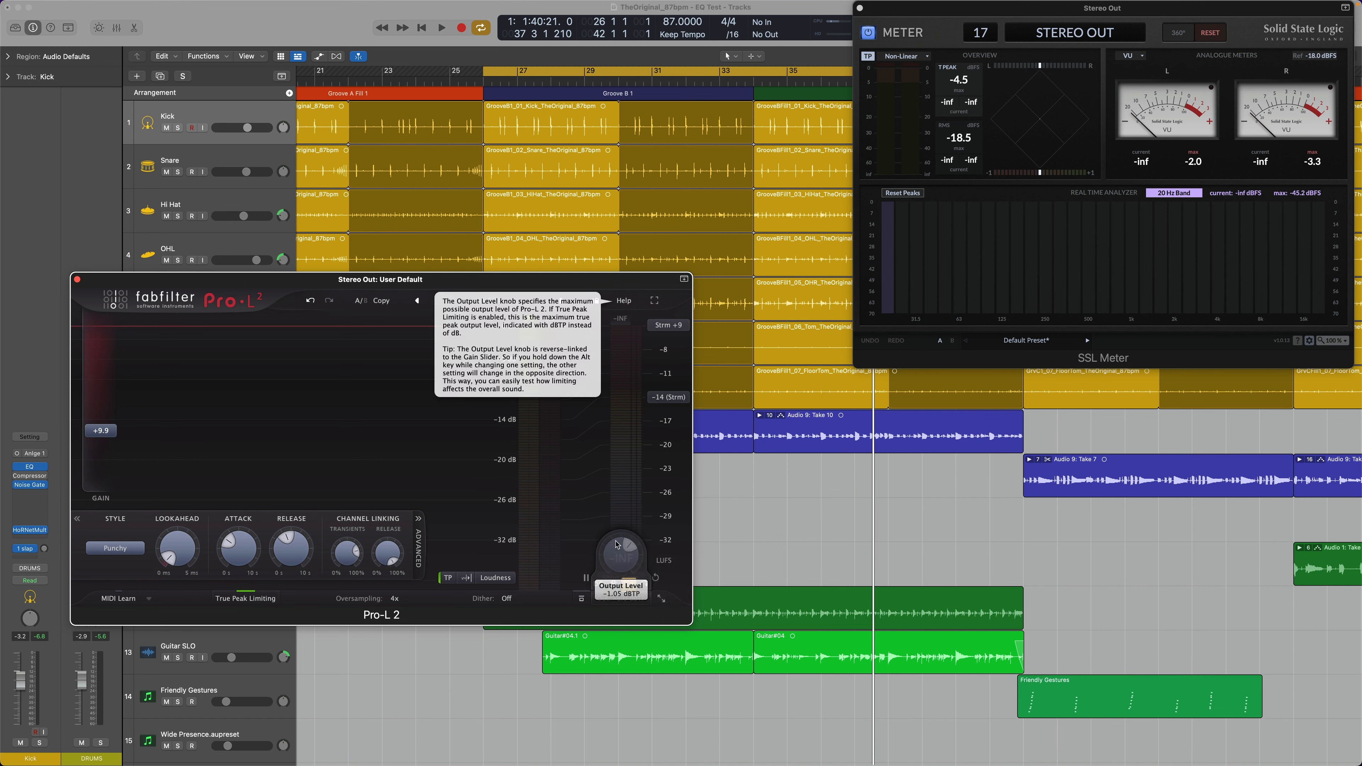
key(space)
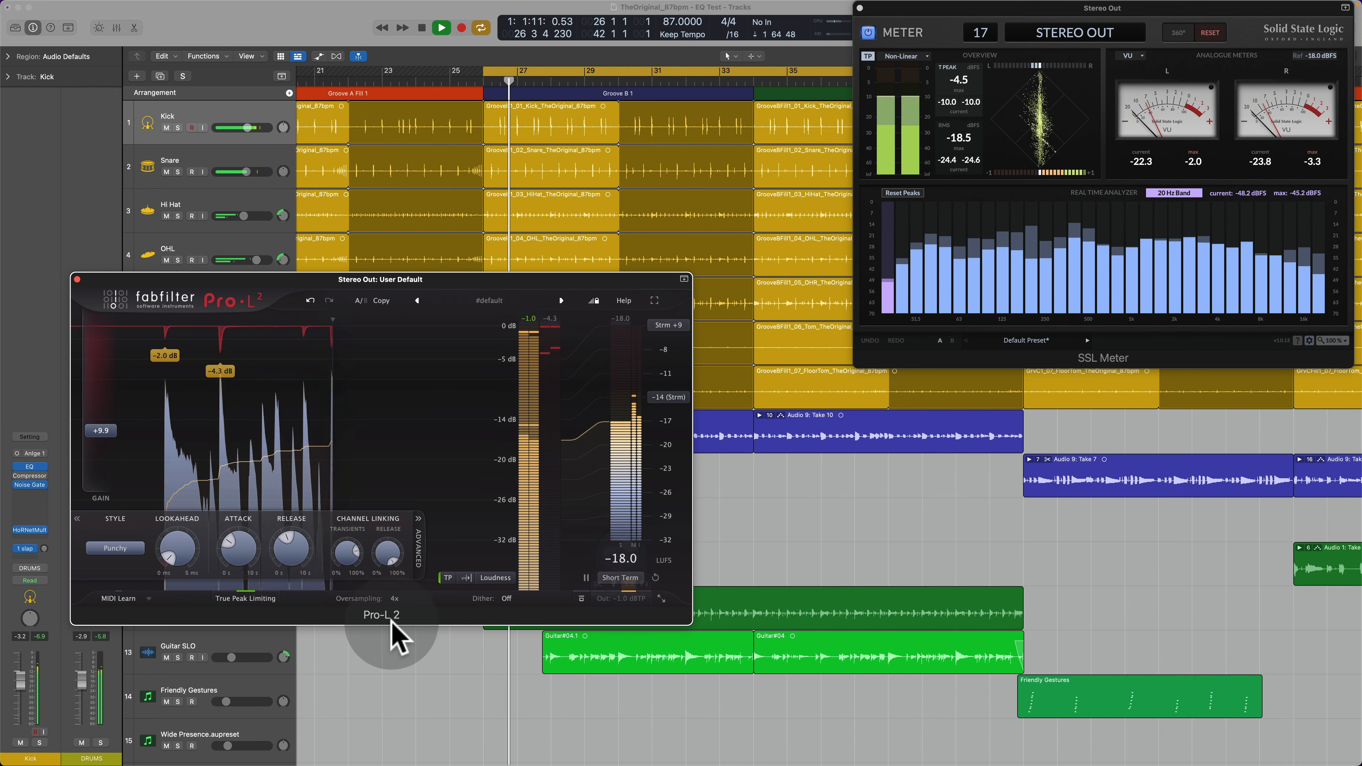
mouse_move(101, 437)
mouse_down()
mouse_move(115, 558)
mouse_move(120, 428)
mouse_up()
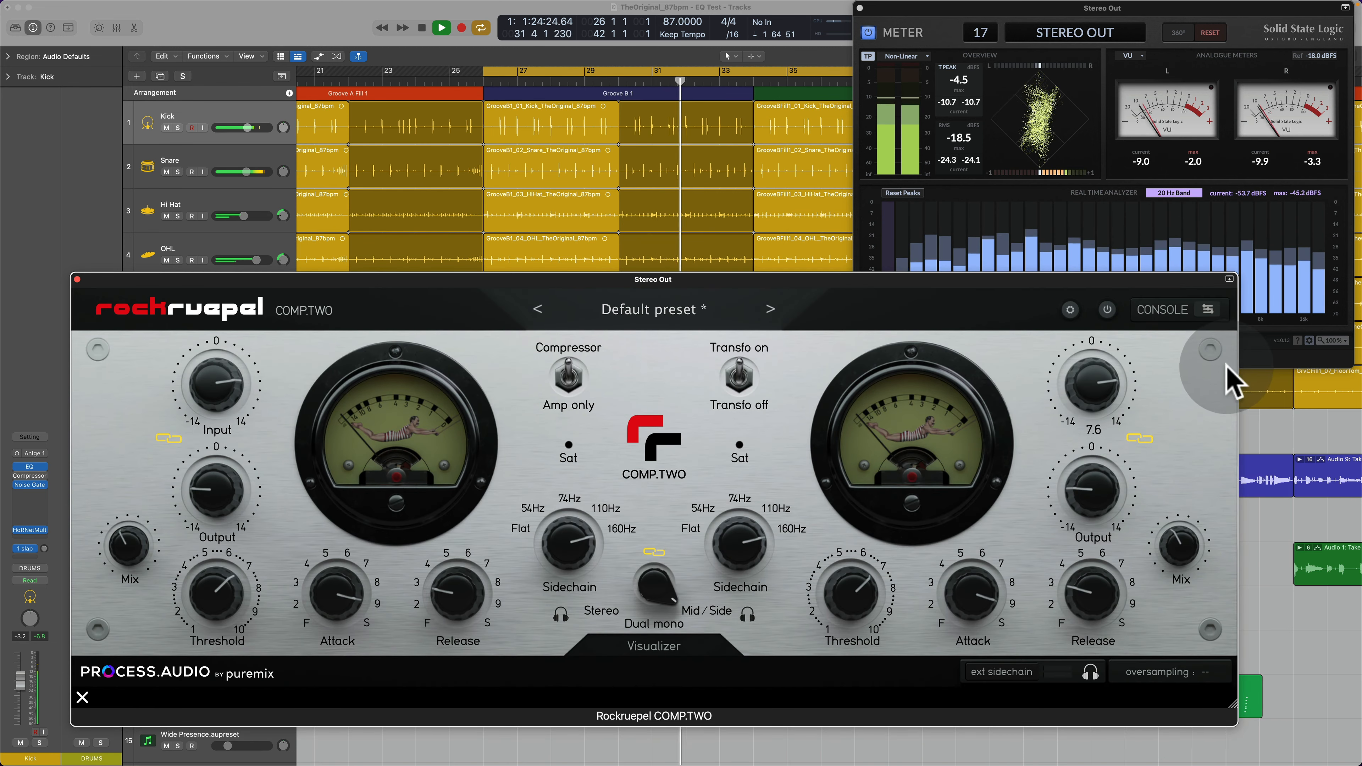
Step: Re-enable COMP.TWO, check its transformer switch during playback, and stop the playback
click(1107, 310)
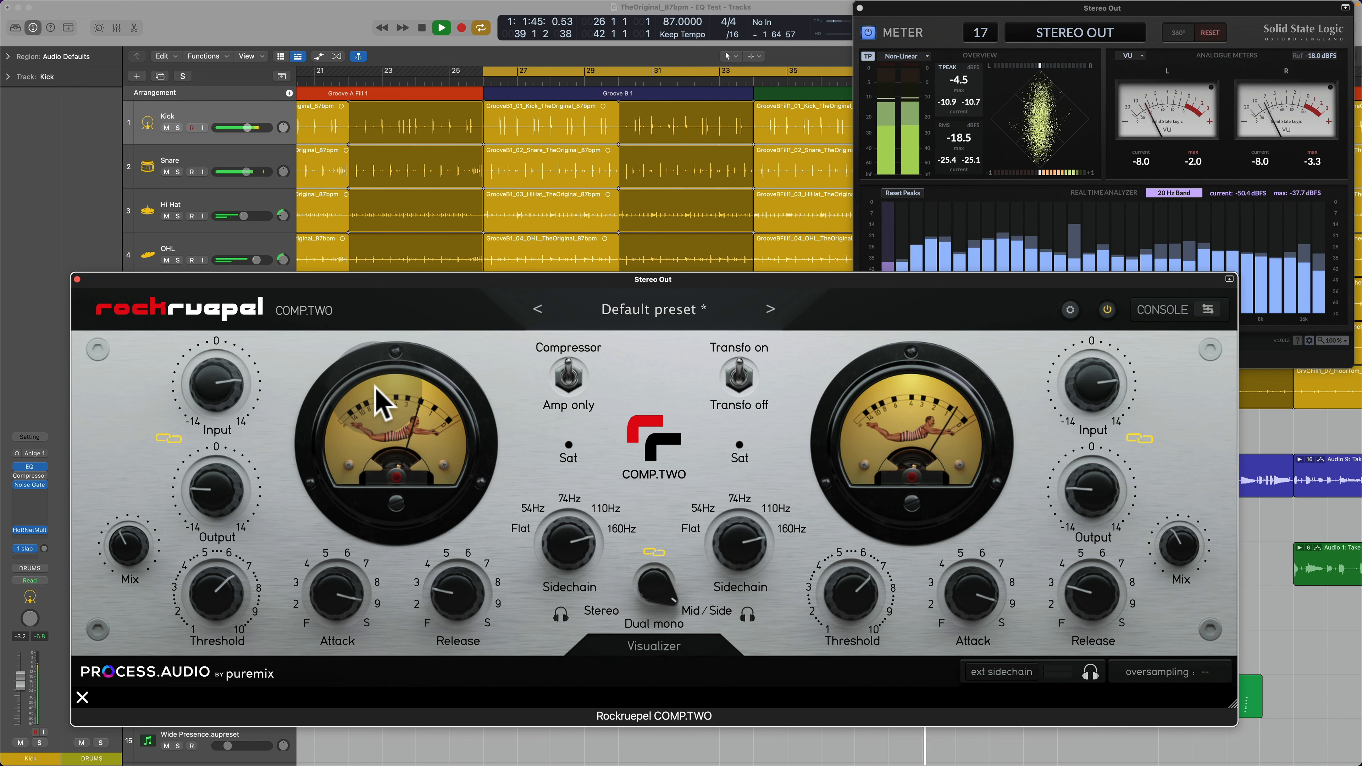
click(750, 393)
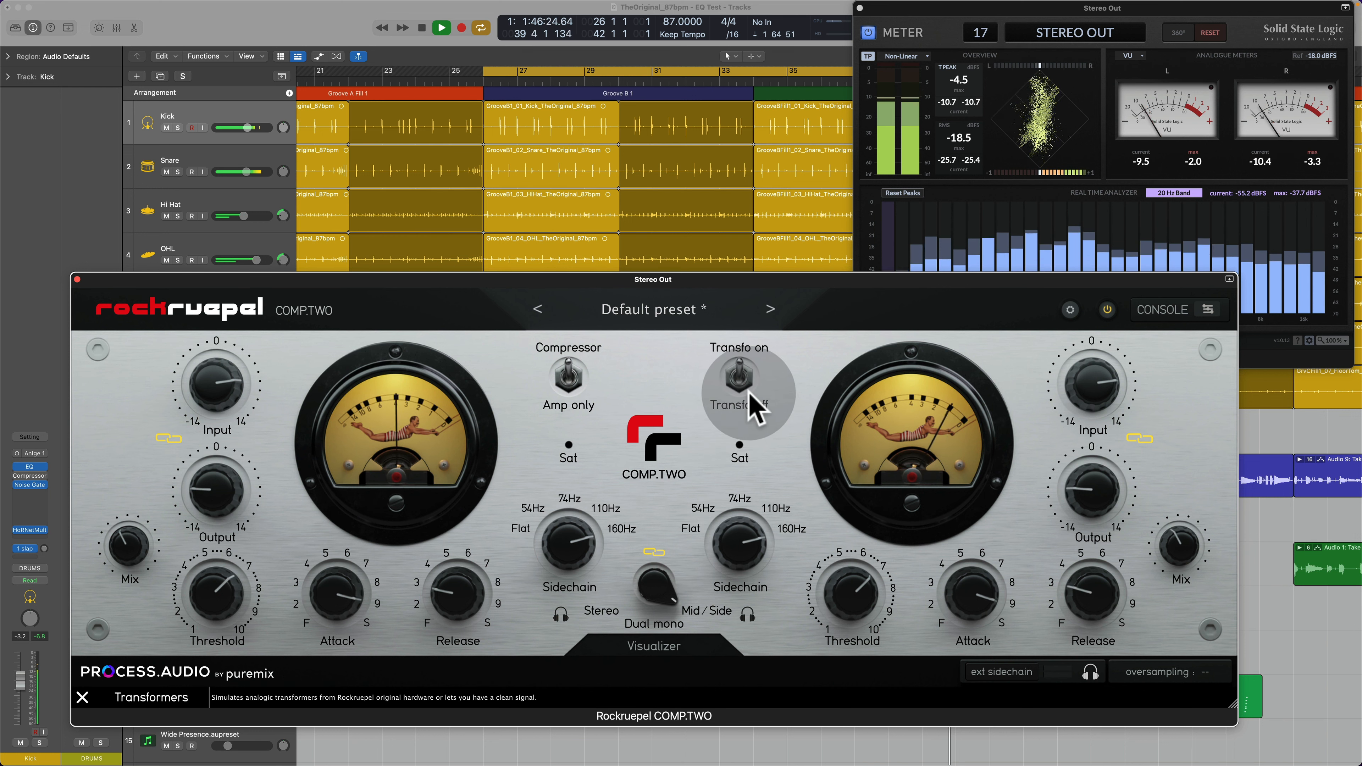
key(space)
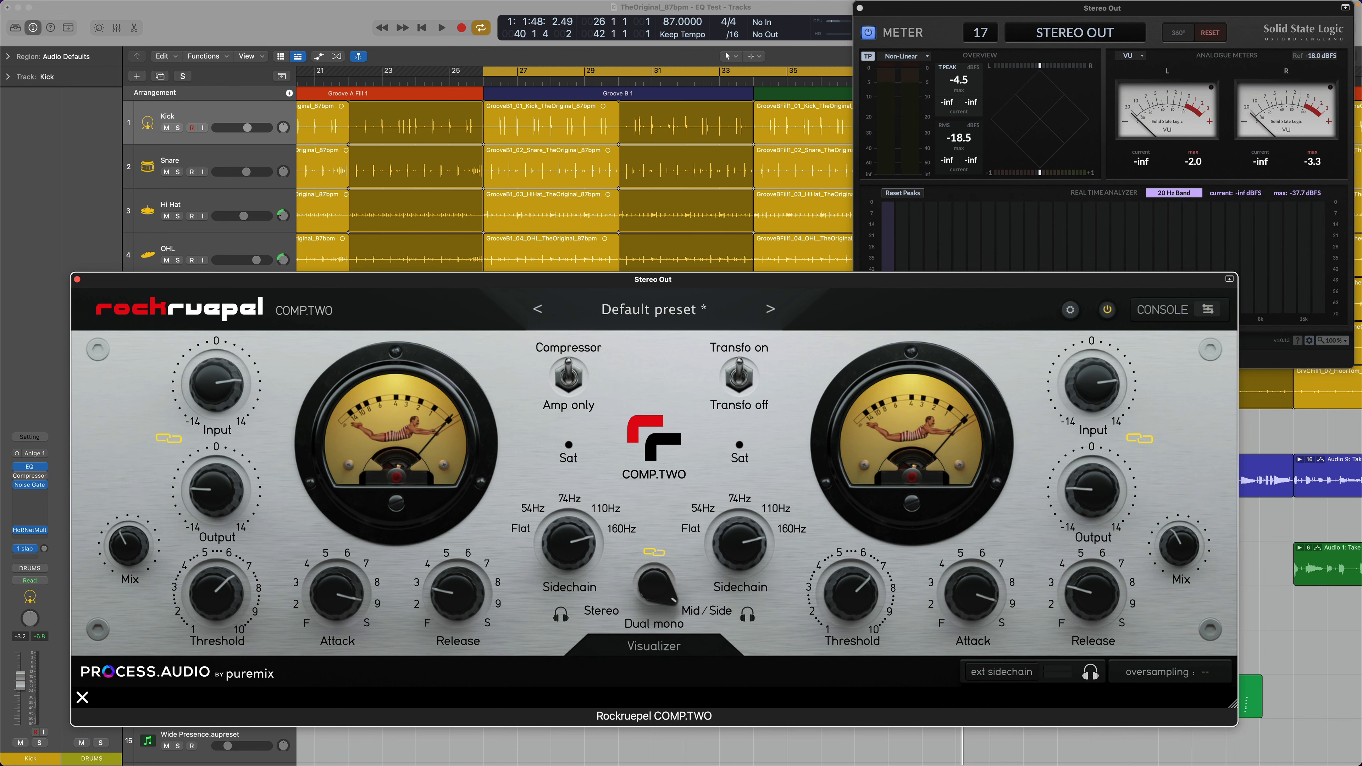
Step: Unlink the Pro-L 2 window so COMP.TWO can stay open with it, and arrange the limiter above the compressor
key(super+w)
key(1)
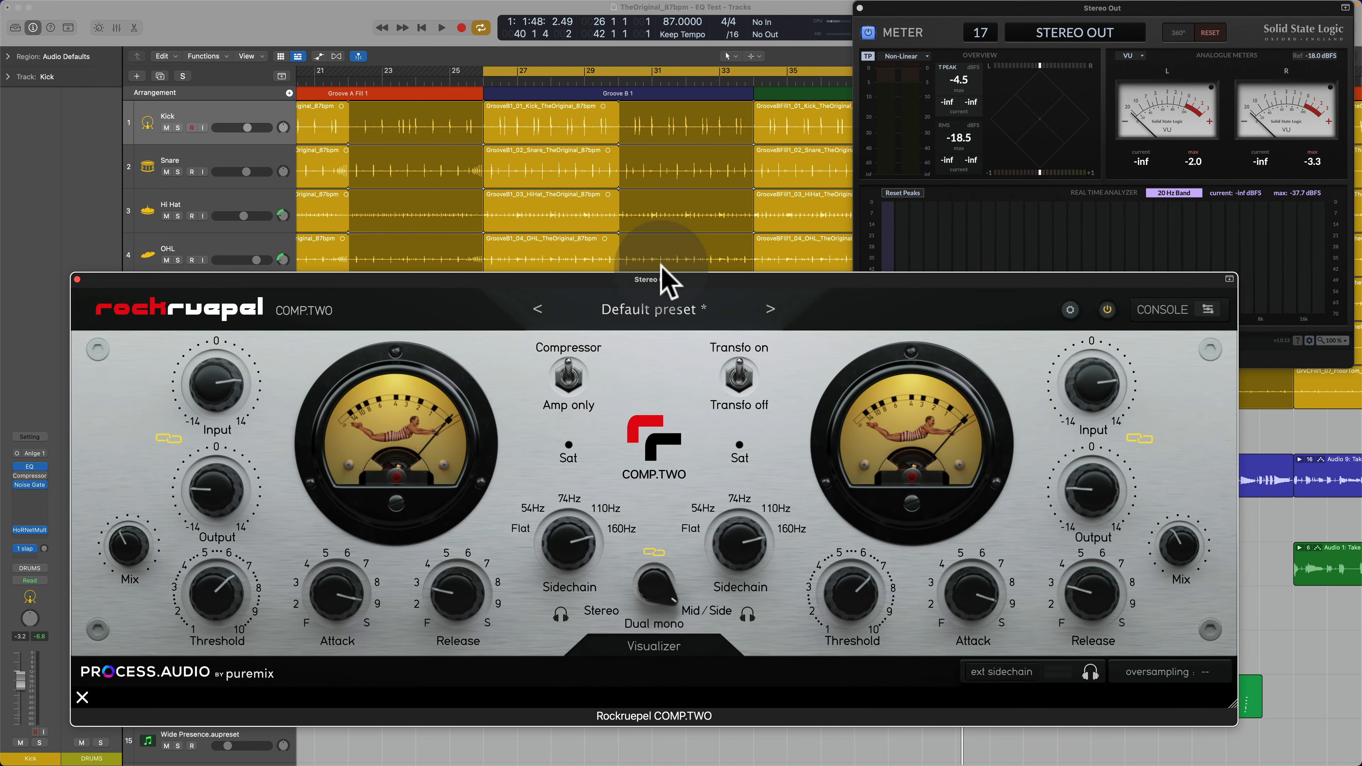
drag(565, 277, 601, 328)
key(super+w)
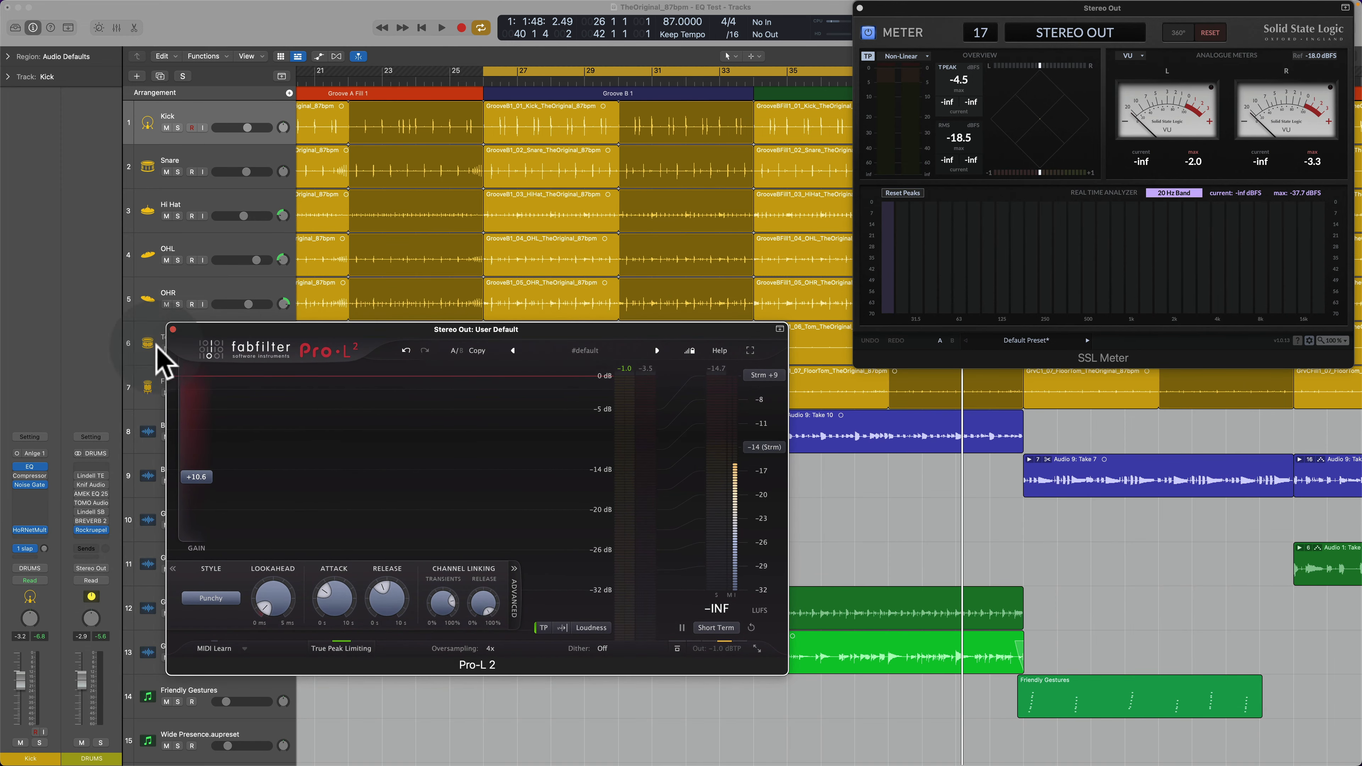
click(781, 329)
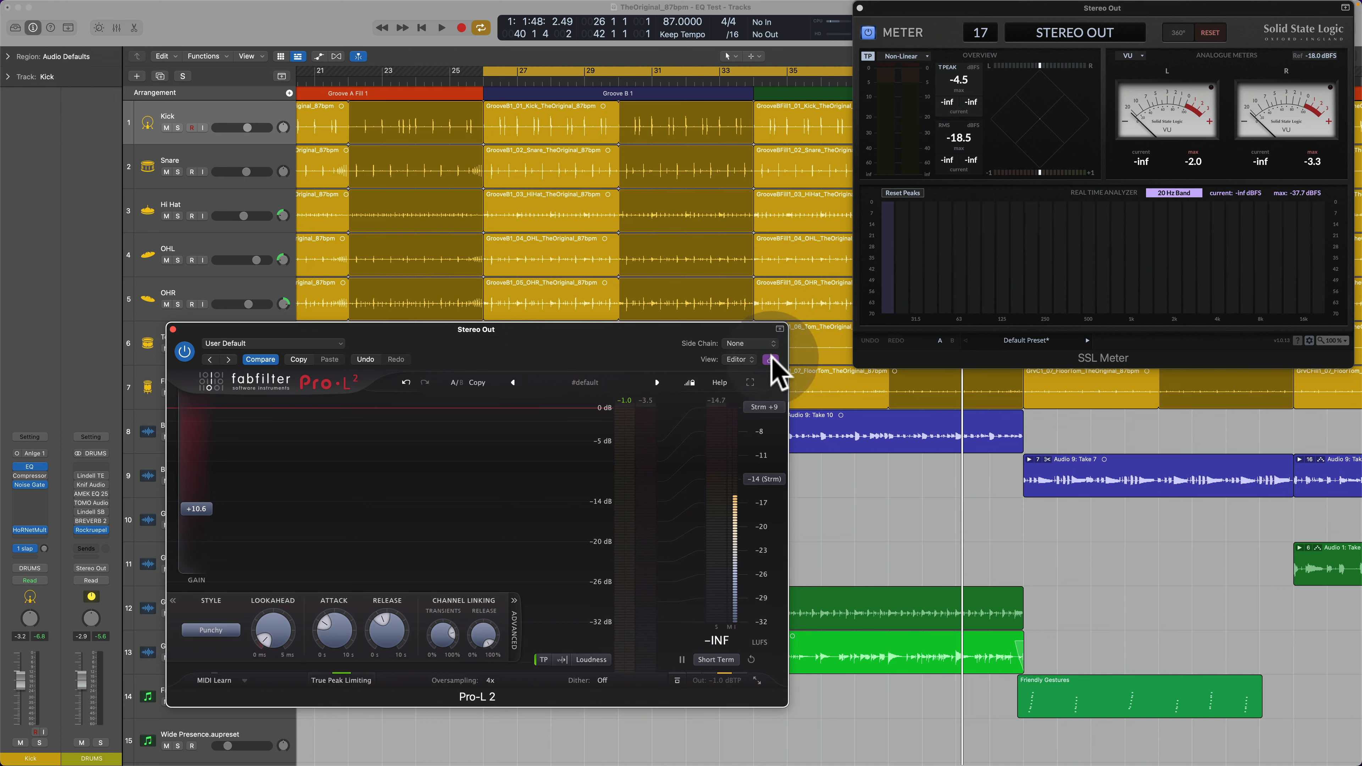
click(771, 358)
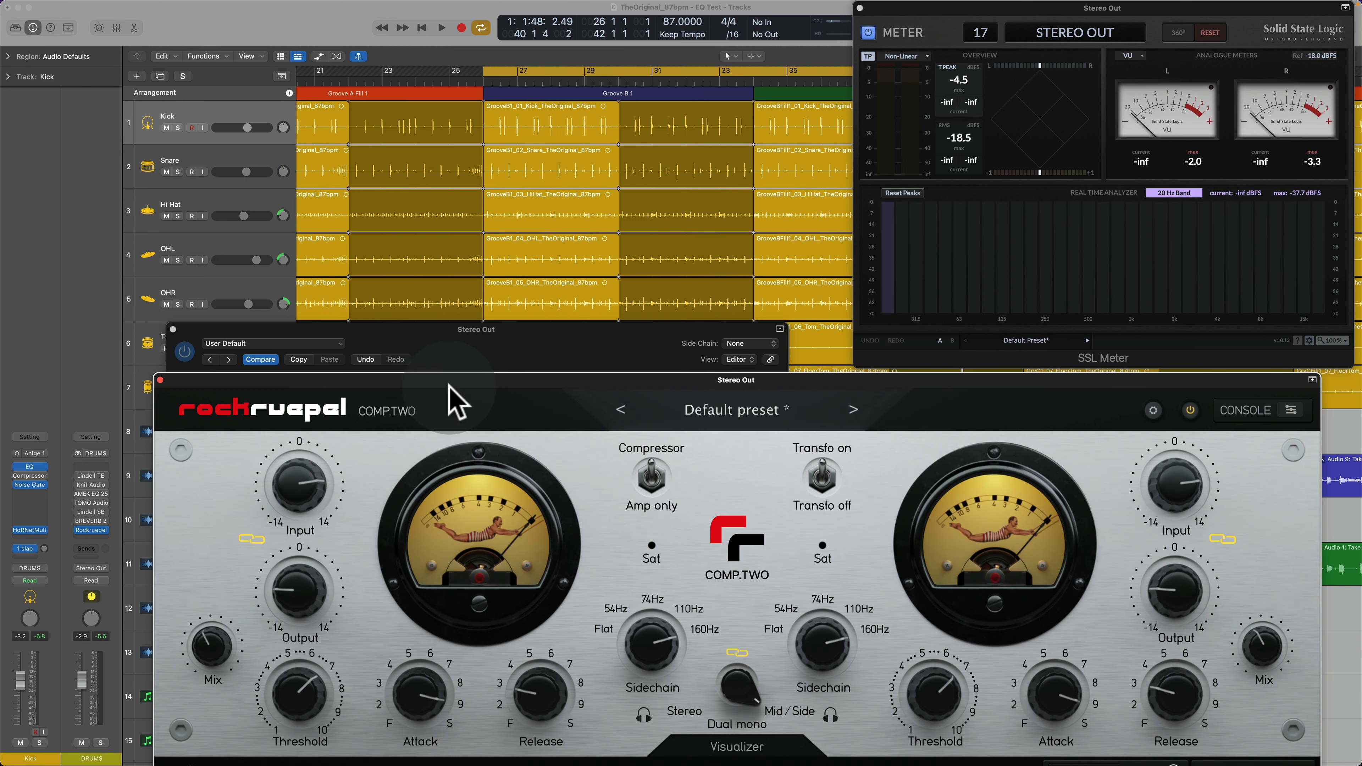
drag(505, 381, 363, 34)
drag(680, 359, 617, 356)
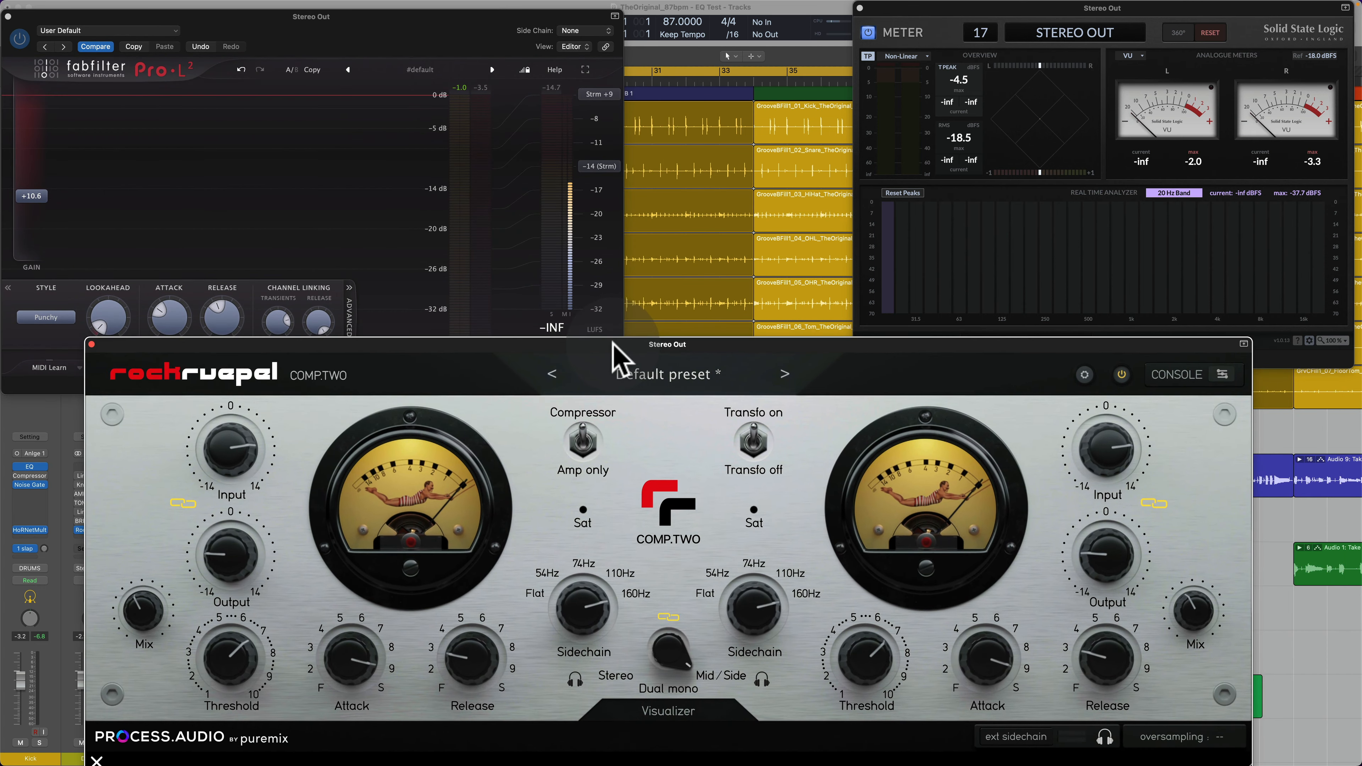
Step: Start playback, turn off the Pro-L 2 limiter, and compare the mix with COMP.TWO bypassed and active
key(space)
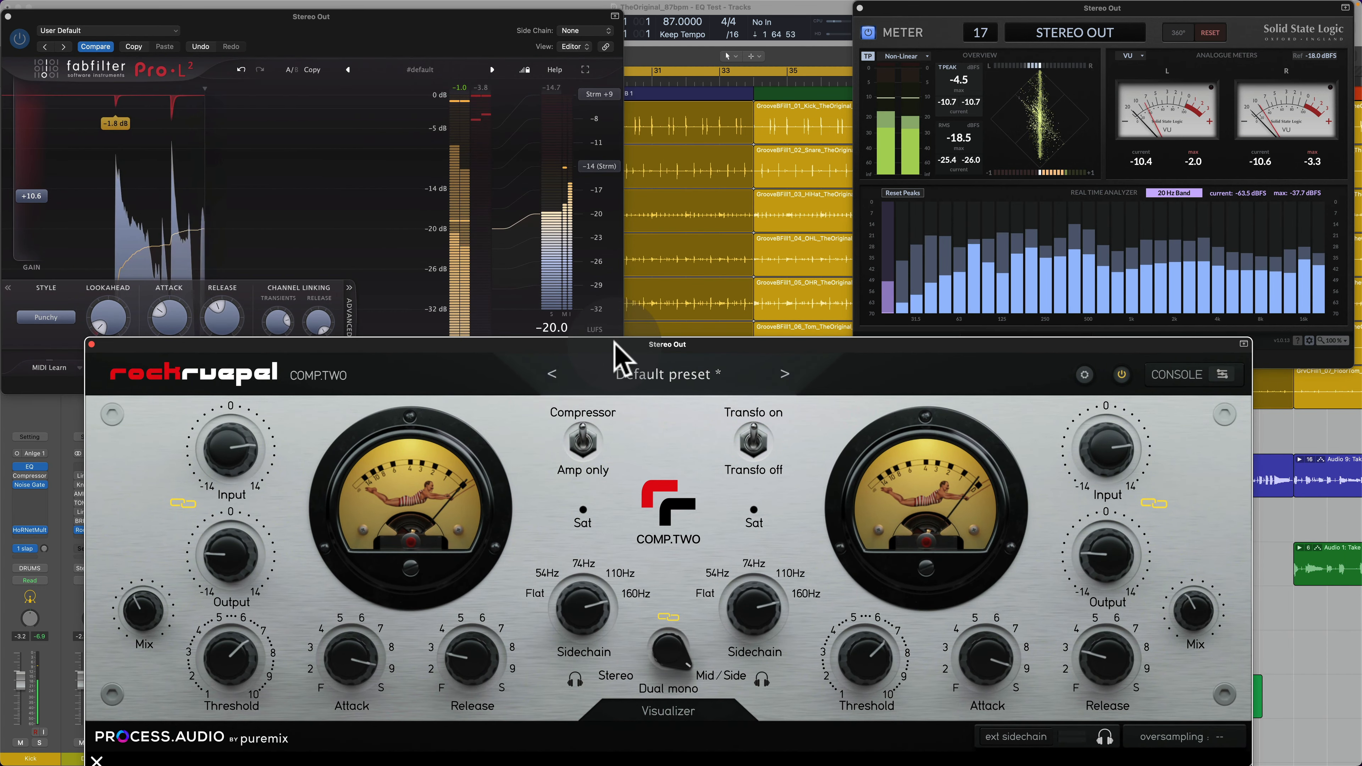
click(191, 122)
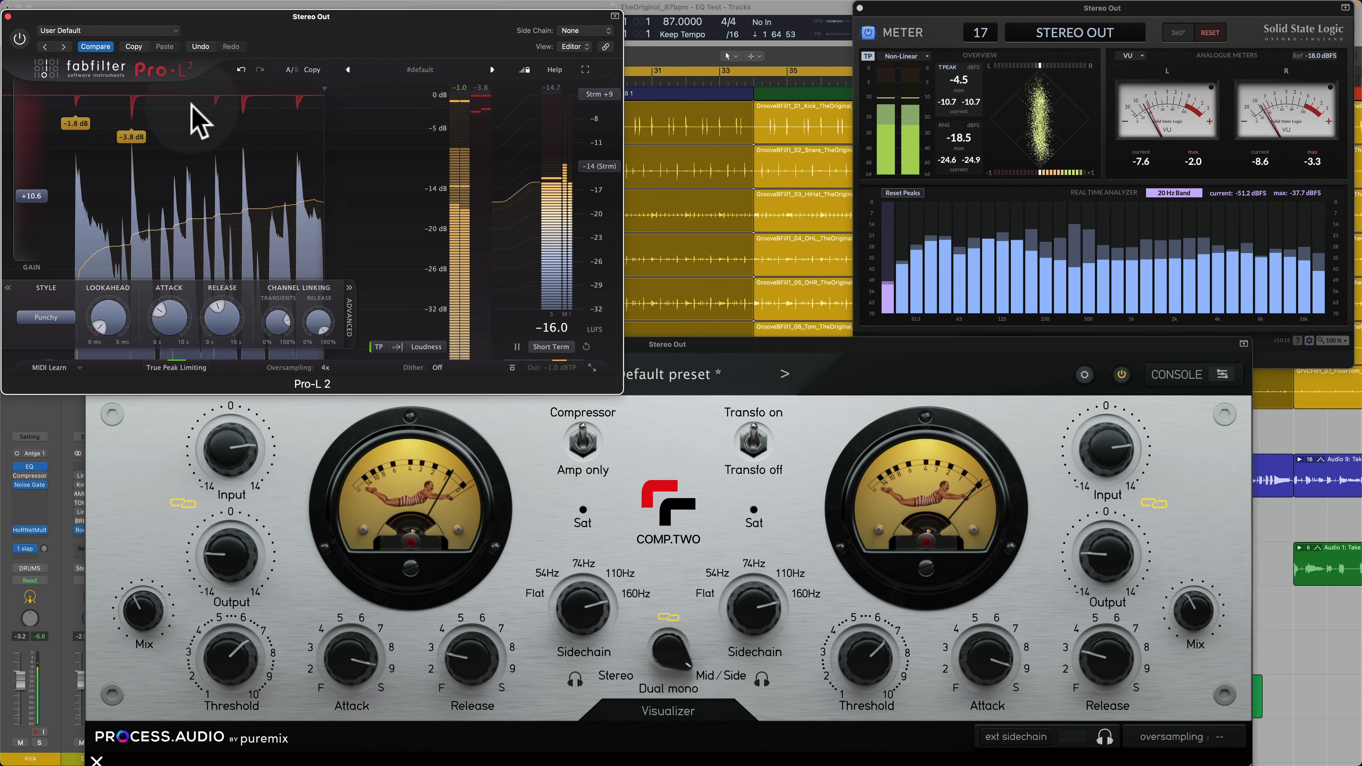
click(1122, 374)
click(1122, 376)
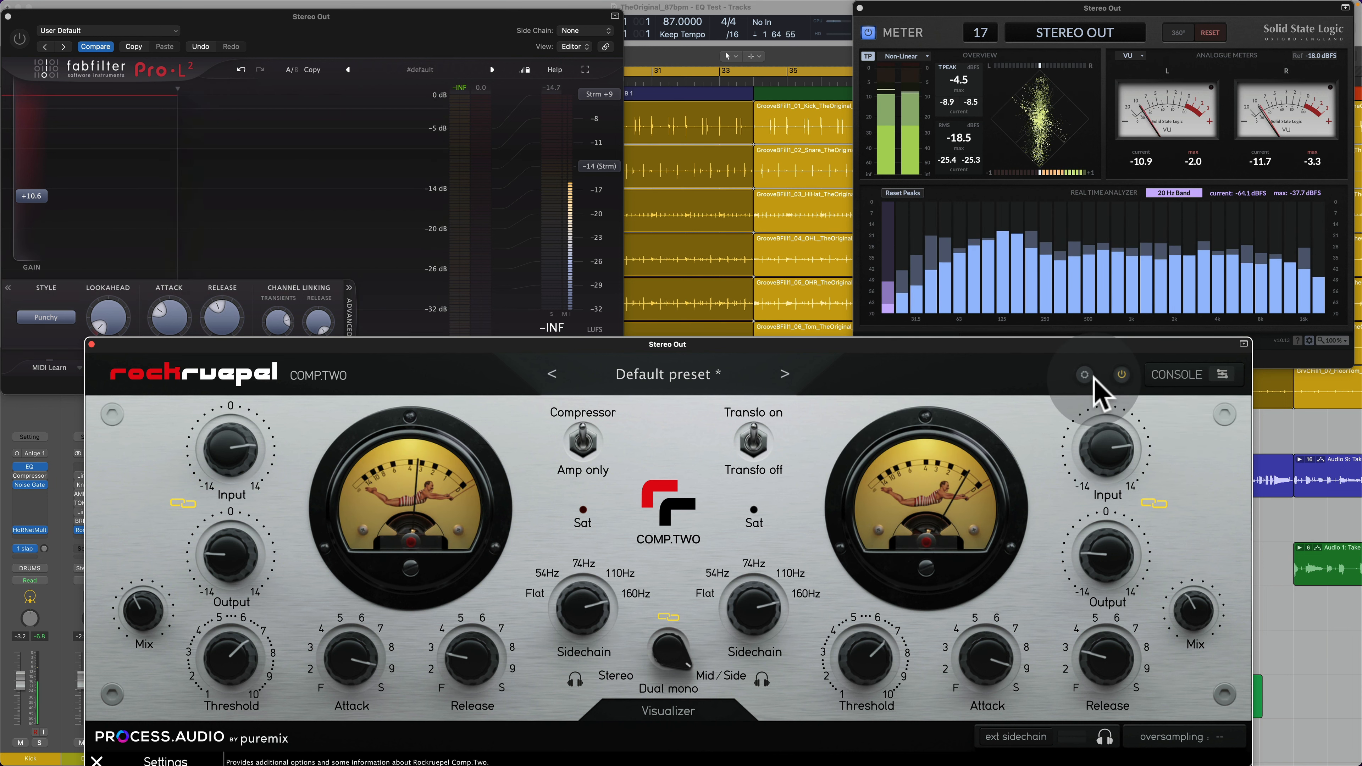
Step: Change the compressor's VU background to Hilda
click(1085, 374)
mouse_move(1138, 396)
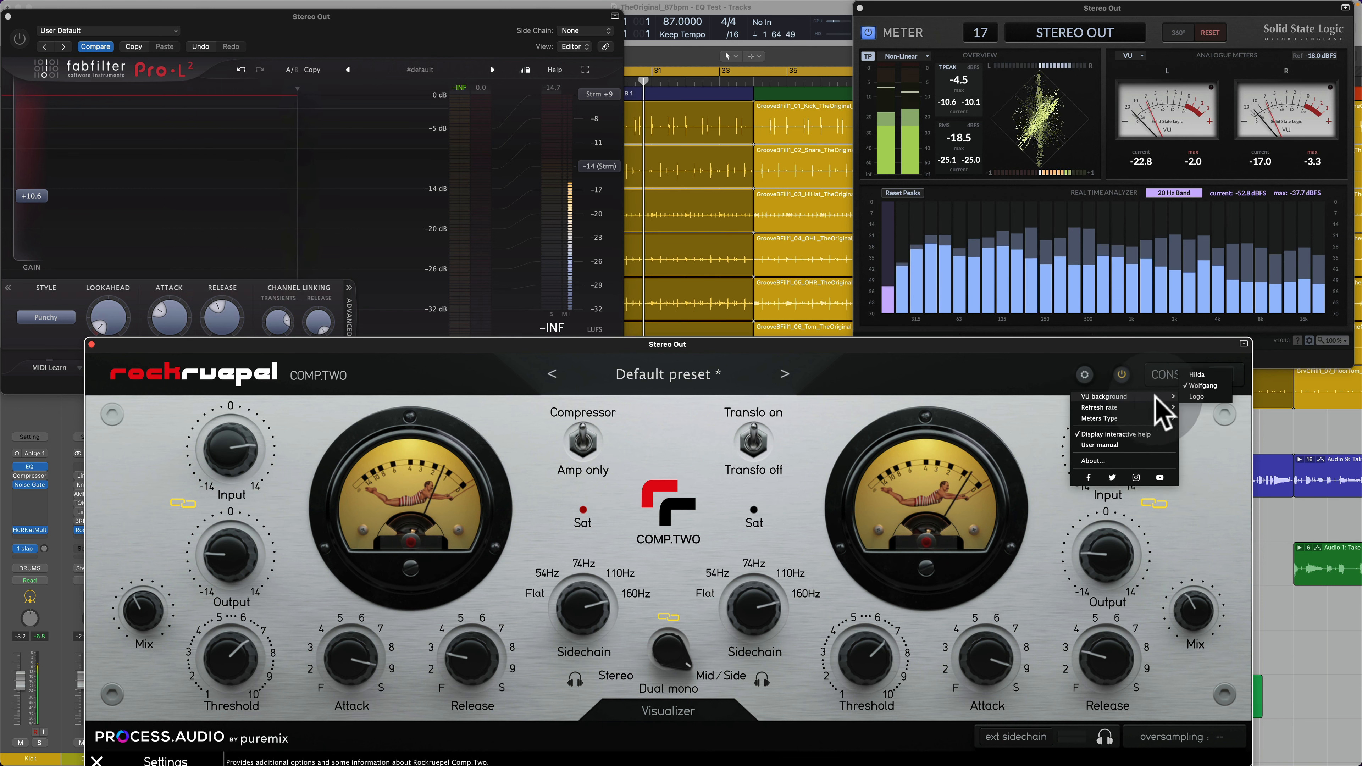
click(1200, 374)
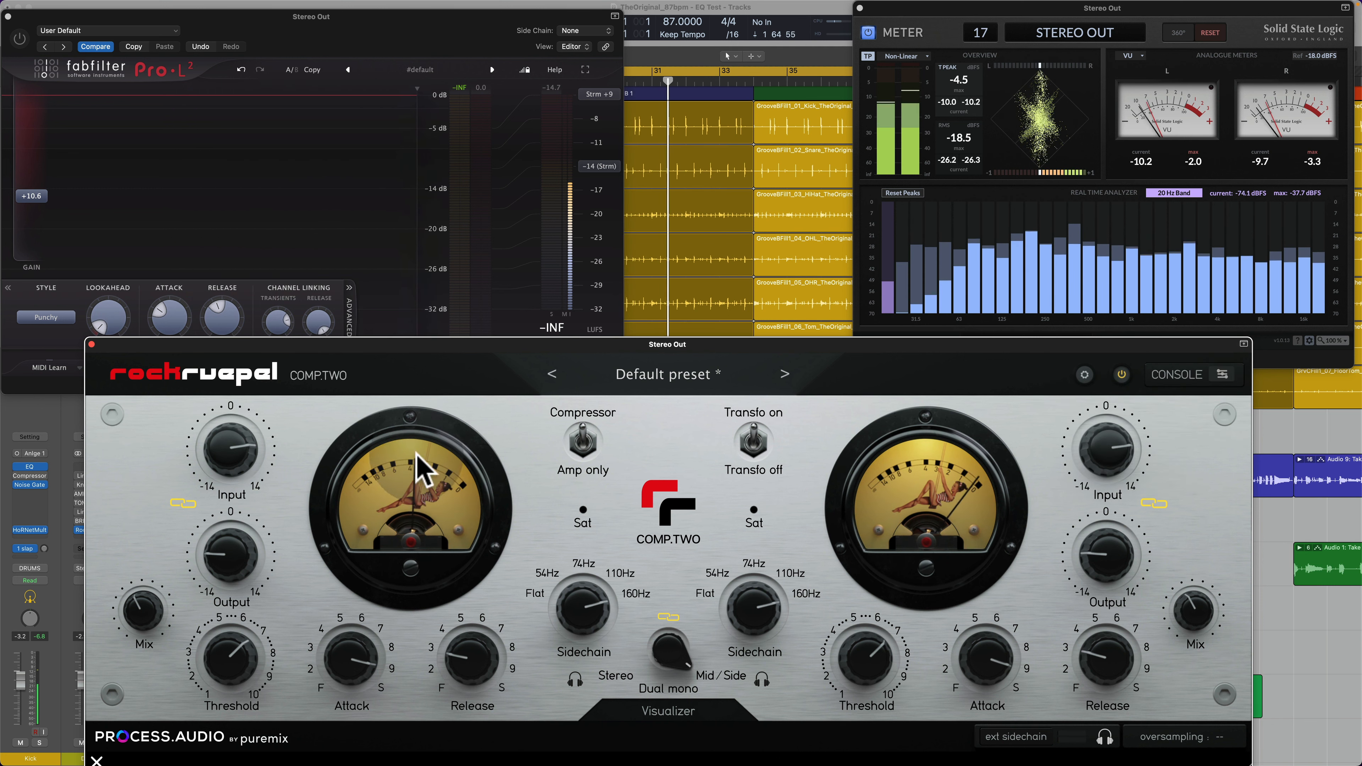
Step: Turn the Pro-L 2 limiter back on and increase COMP.TWO's Mix
click(24, 52)
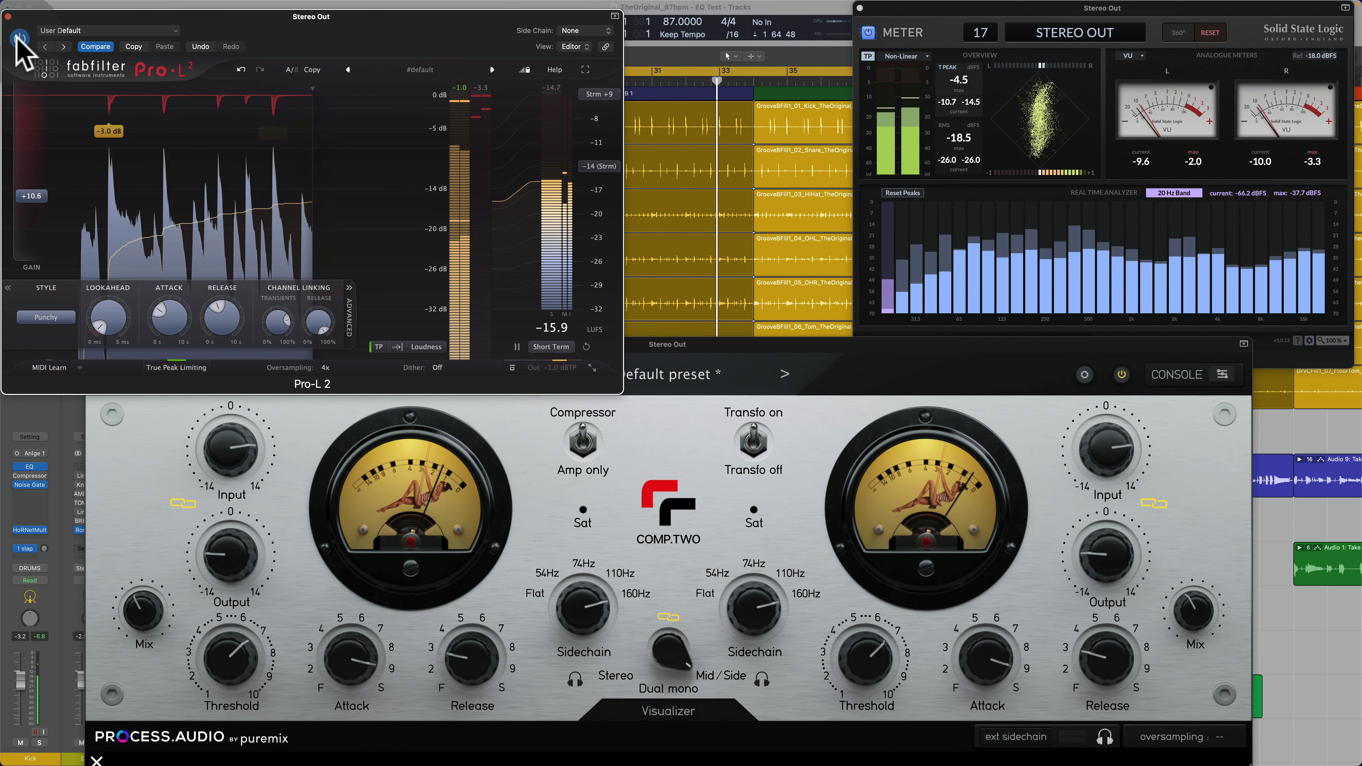
mouse_move(47, 181)
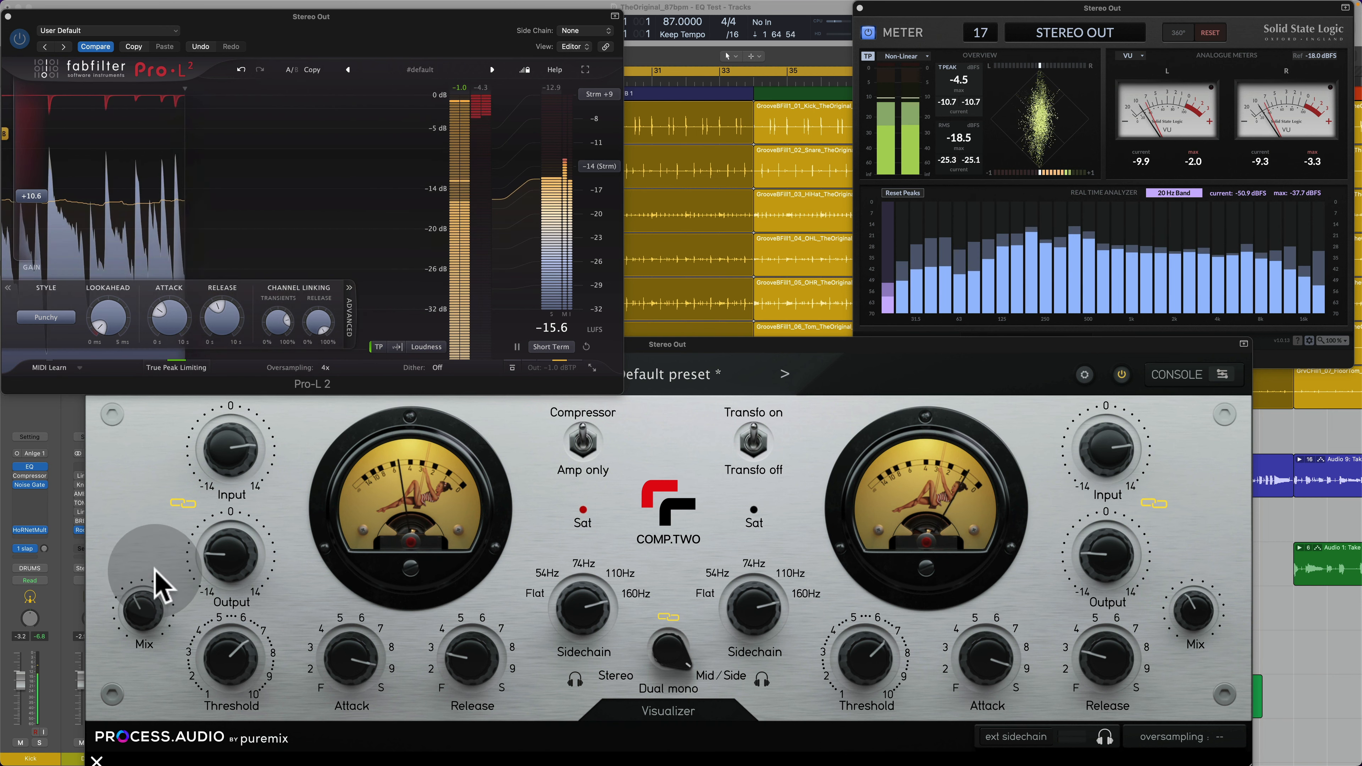
click(152, 600)
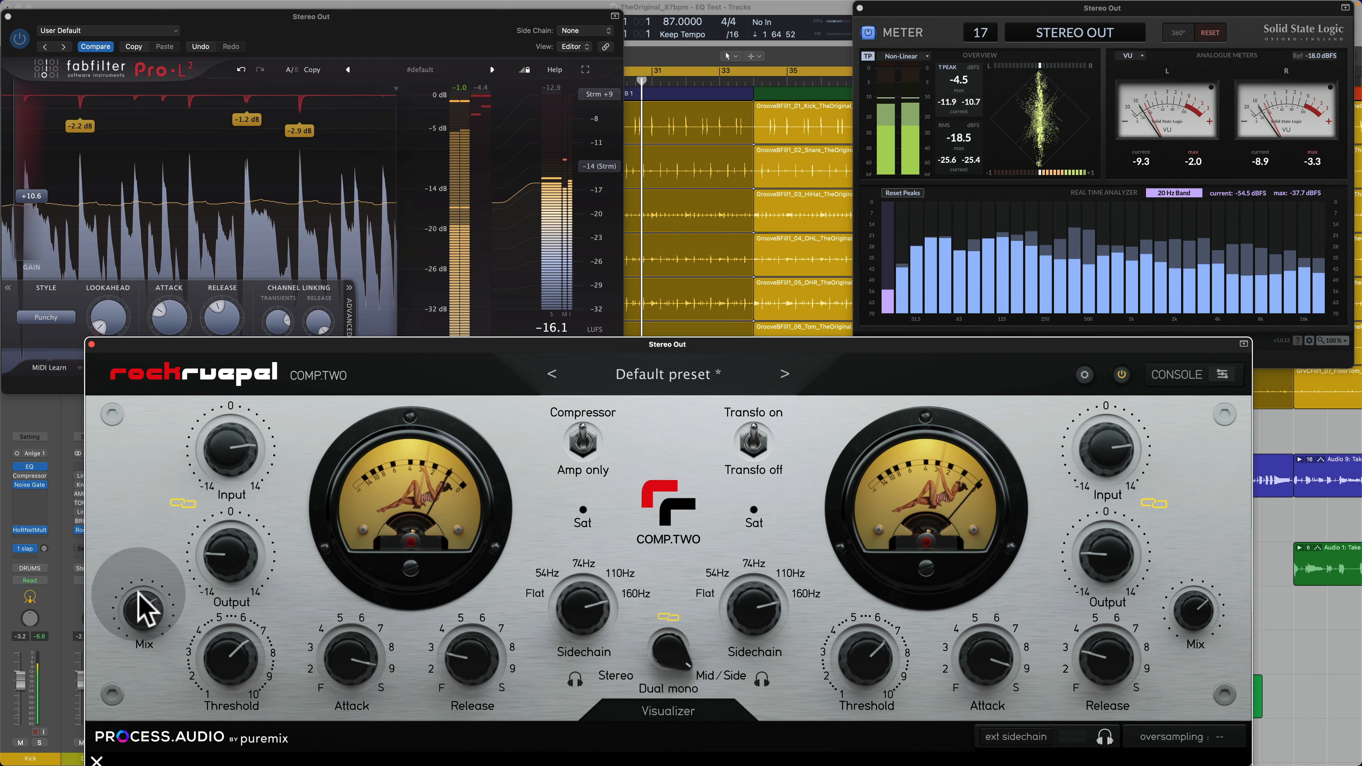
drag(152, 606, 161, 610)
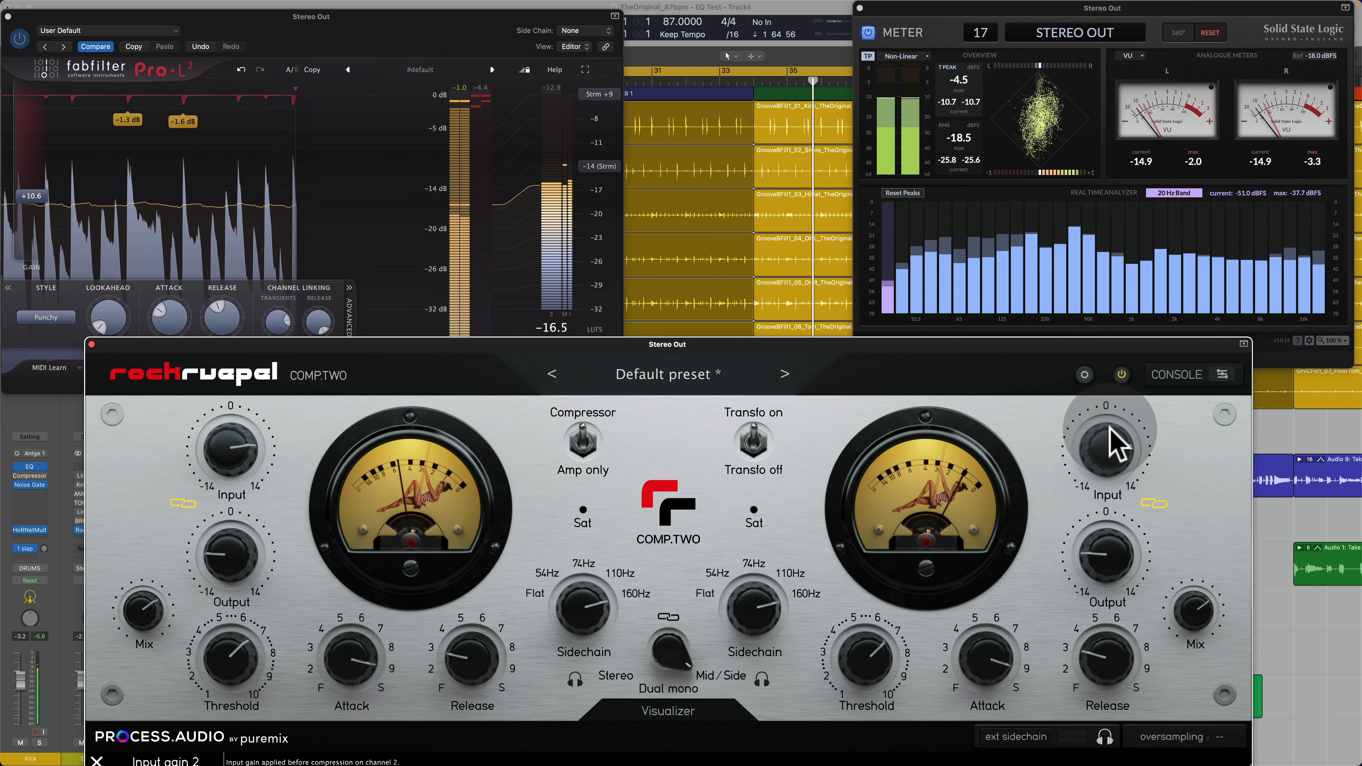
Step: Solo COMP.TWO's Side channel and sweep its linked input and output gains, trying an input gain of 13.5
drag(1112, 459, 1085, 491)
click(762, 681)
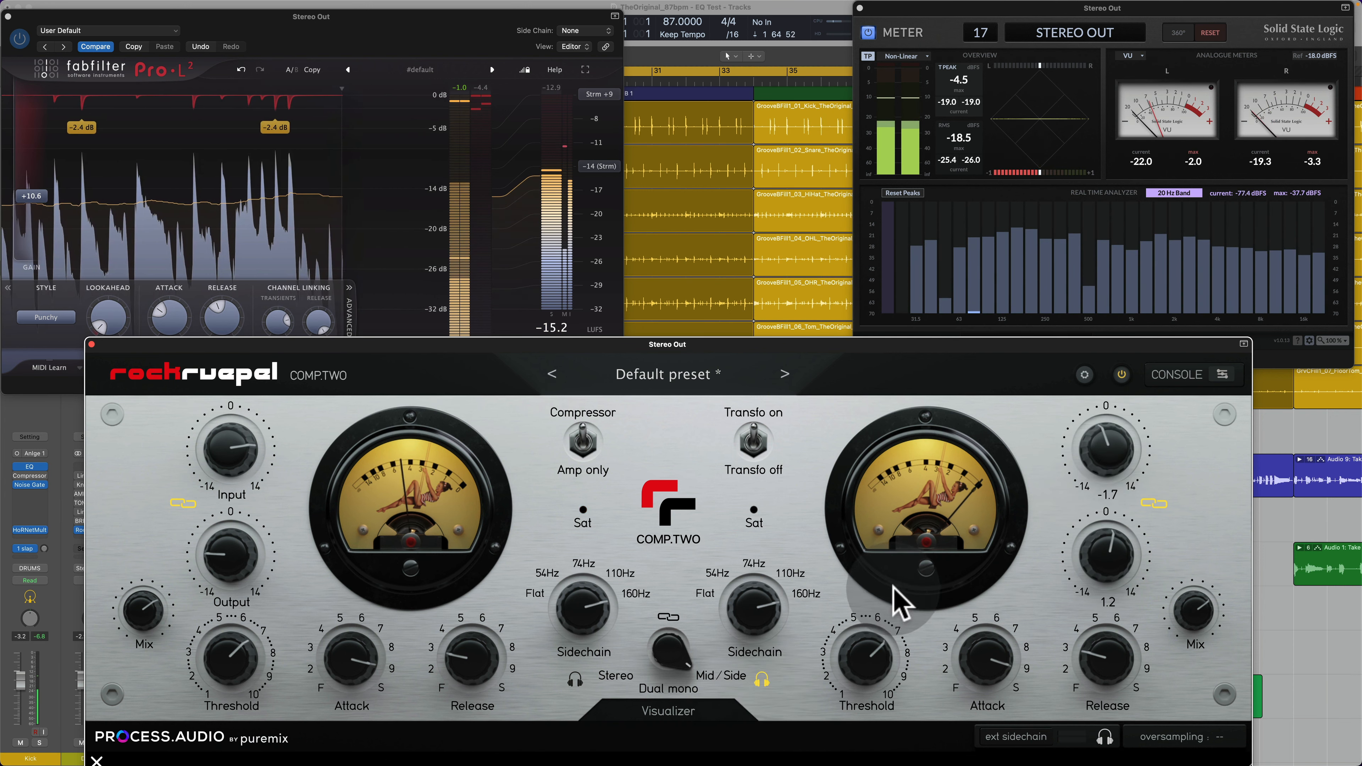
drag(1164, 429, 1110, 357)
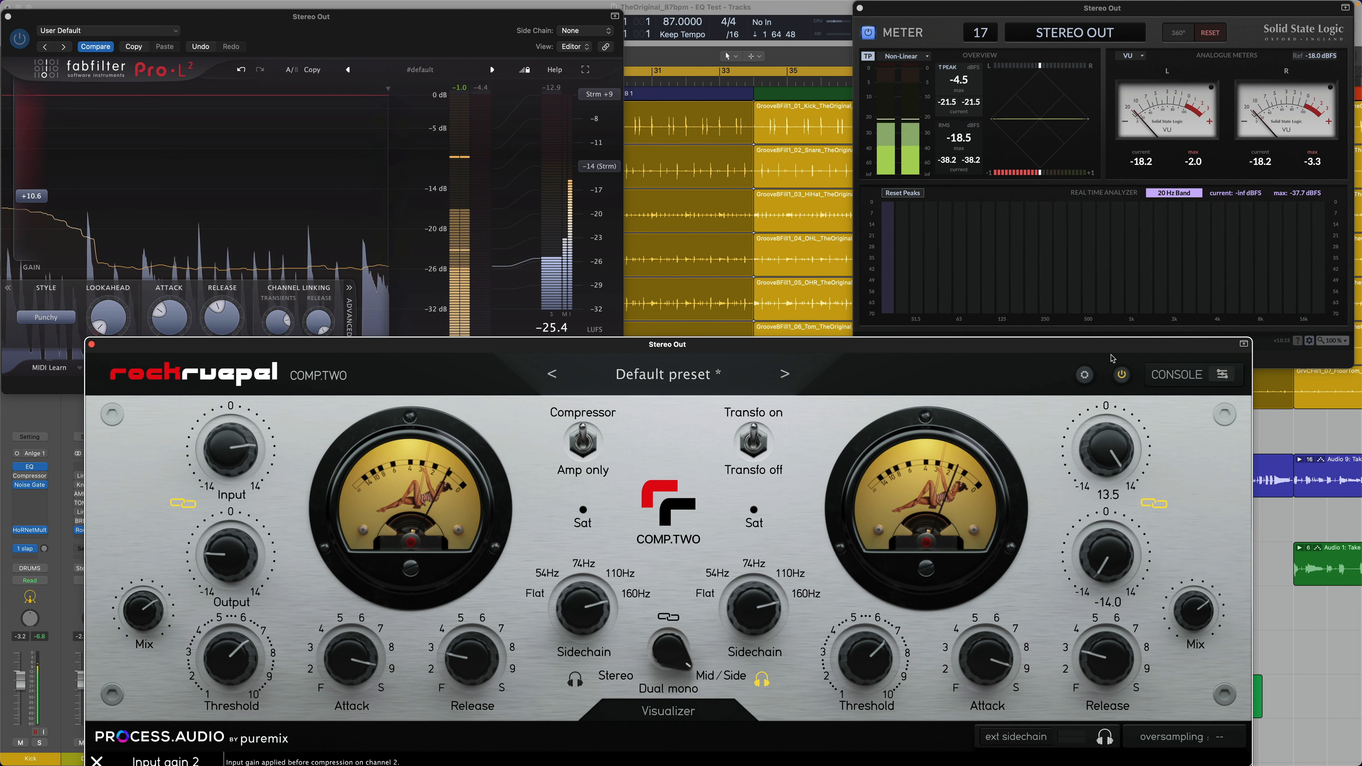
drag(1111, 357, 1068, 507)
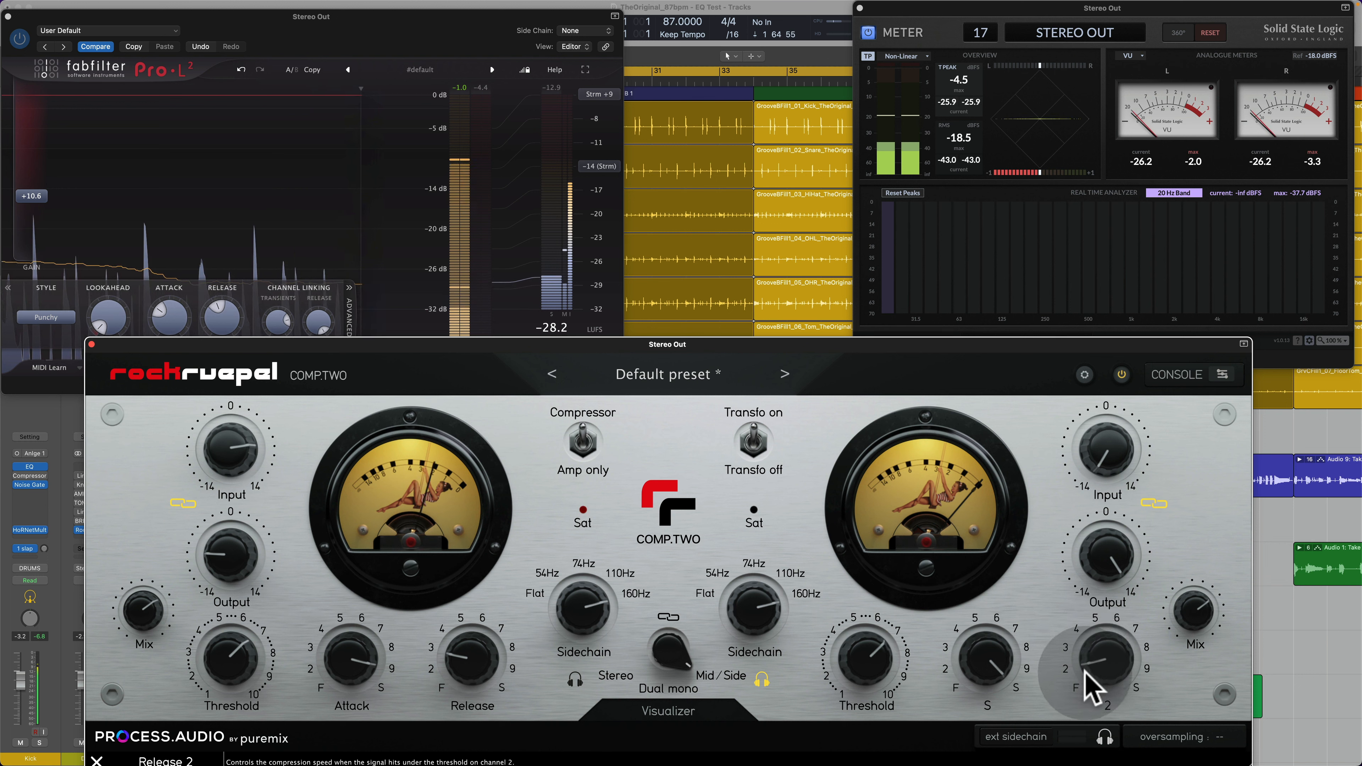
Step: Set the Side channel's input gain to 13.5, raise its threshold after trying 3.58, and turn off the Side solo
drag(875, 674, 870, 716)
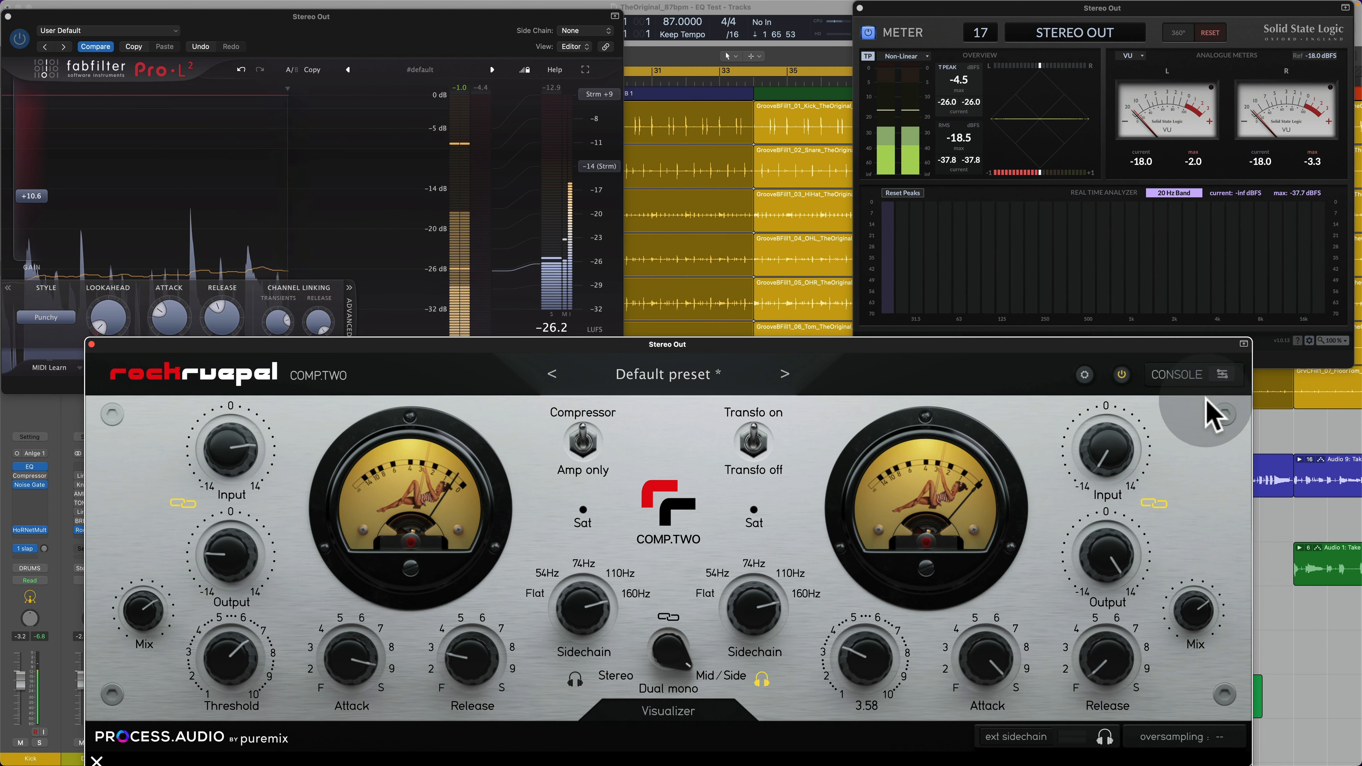
drag(1111, 472, 1129, 335)
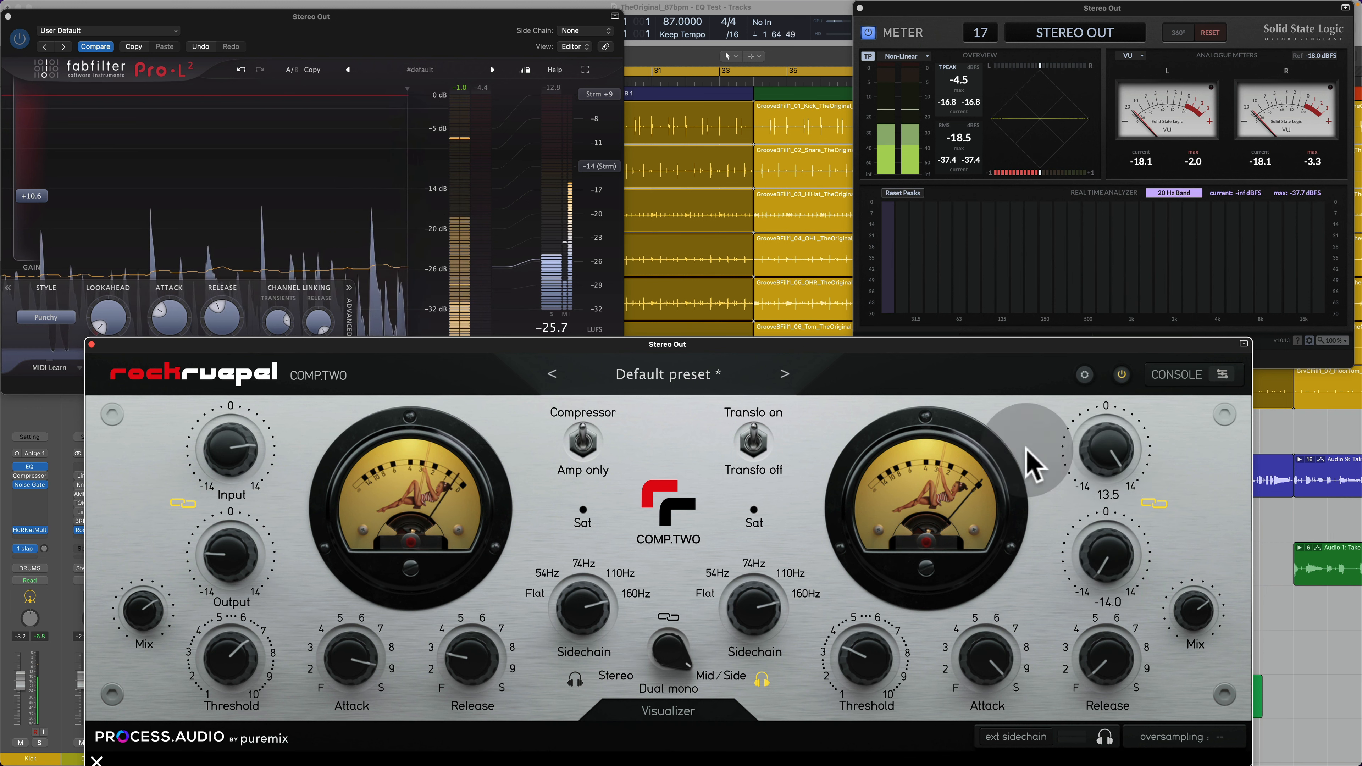
drag(872, 675, 877, 597)
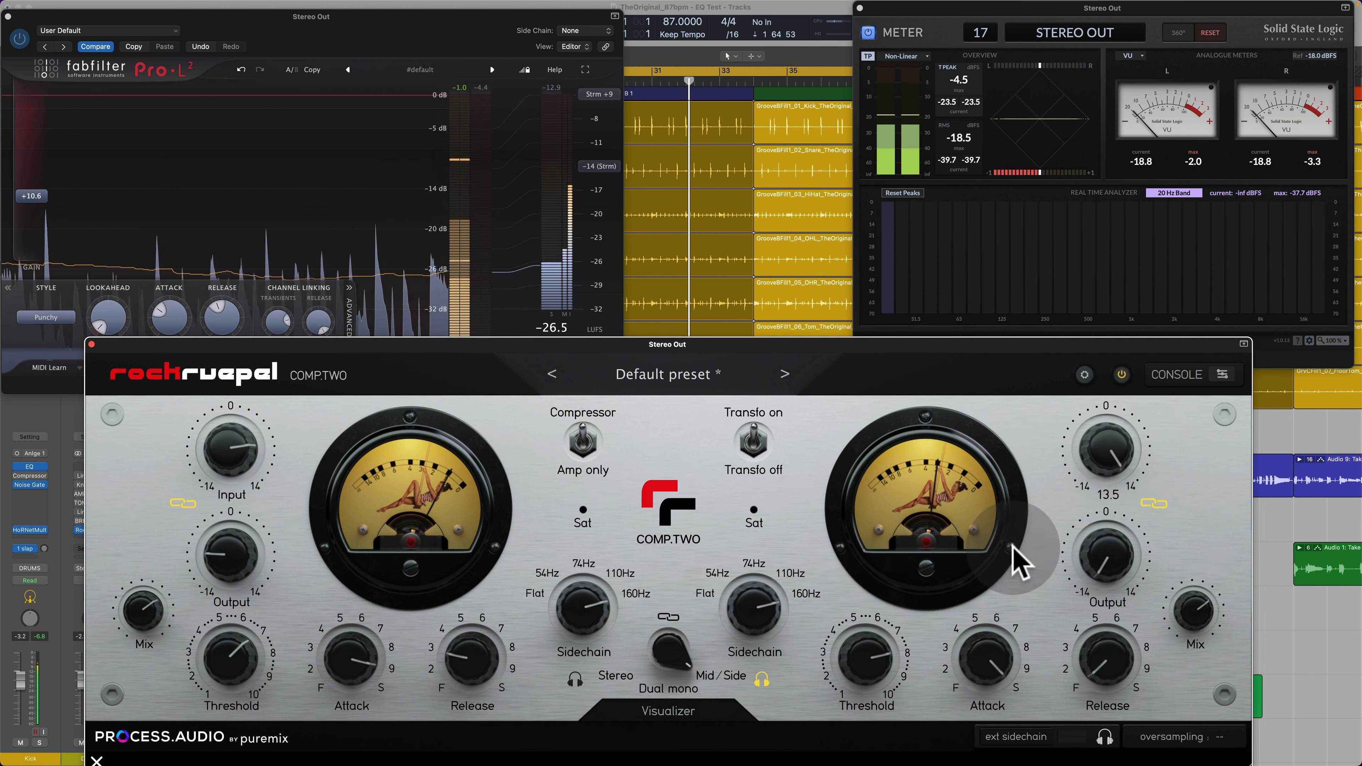
click(762, 680)
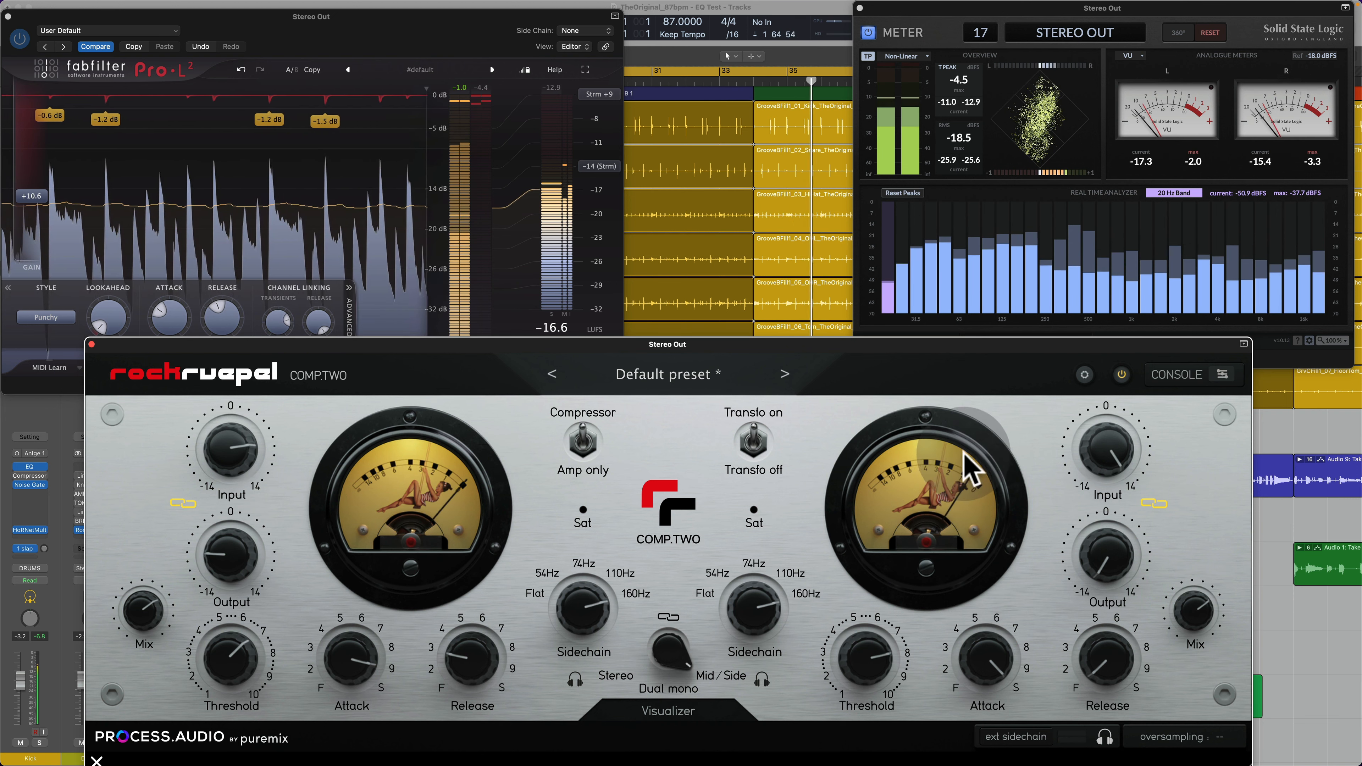
Step: Compare the mix with COMP.TWO bypassed and active, and move the compressor window a little higher
click(1122, 375)
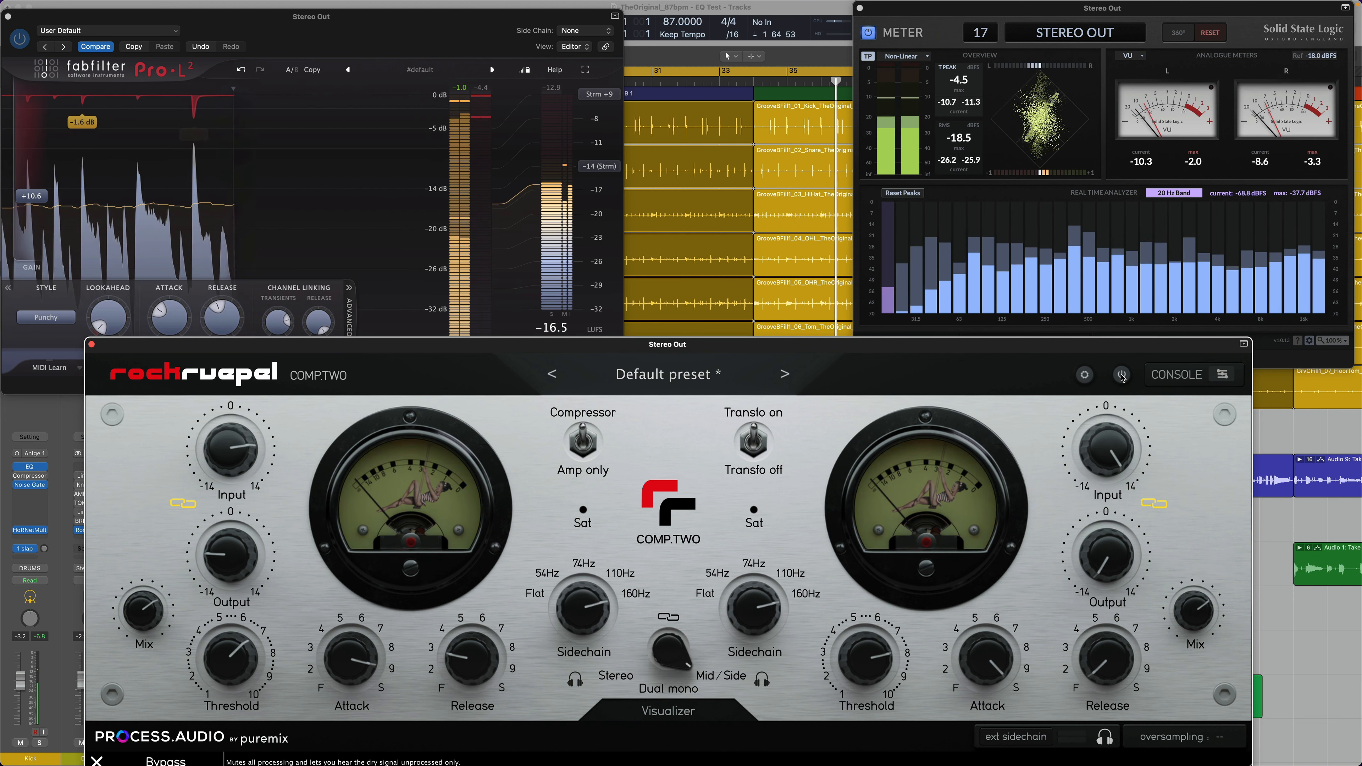
click(1122, 376)
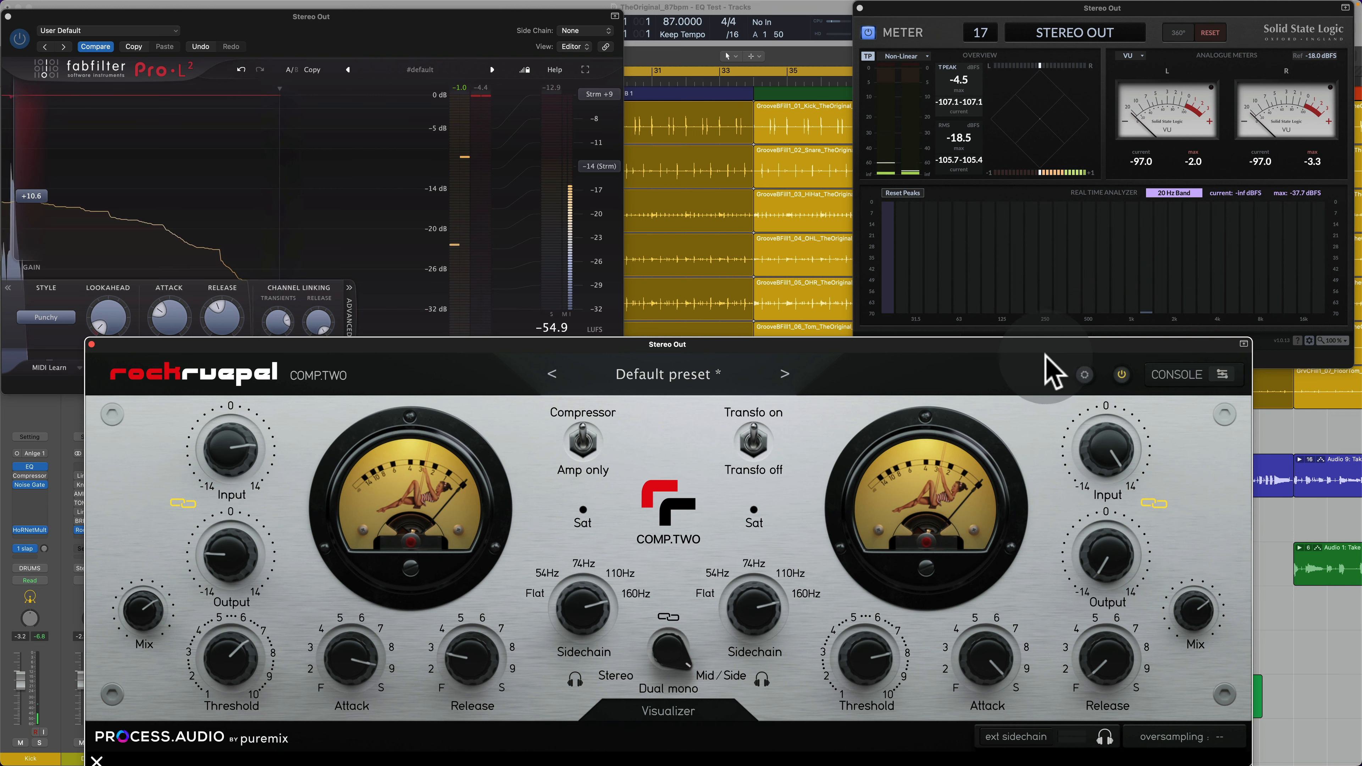
drag(1025, 345, 994, 301)
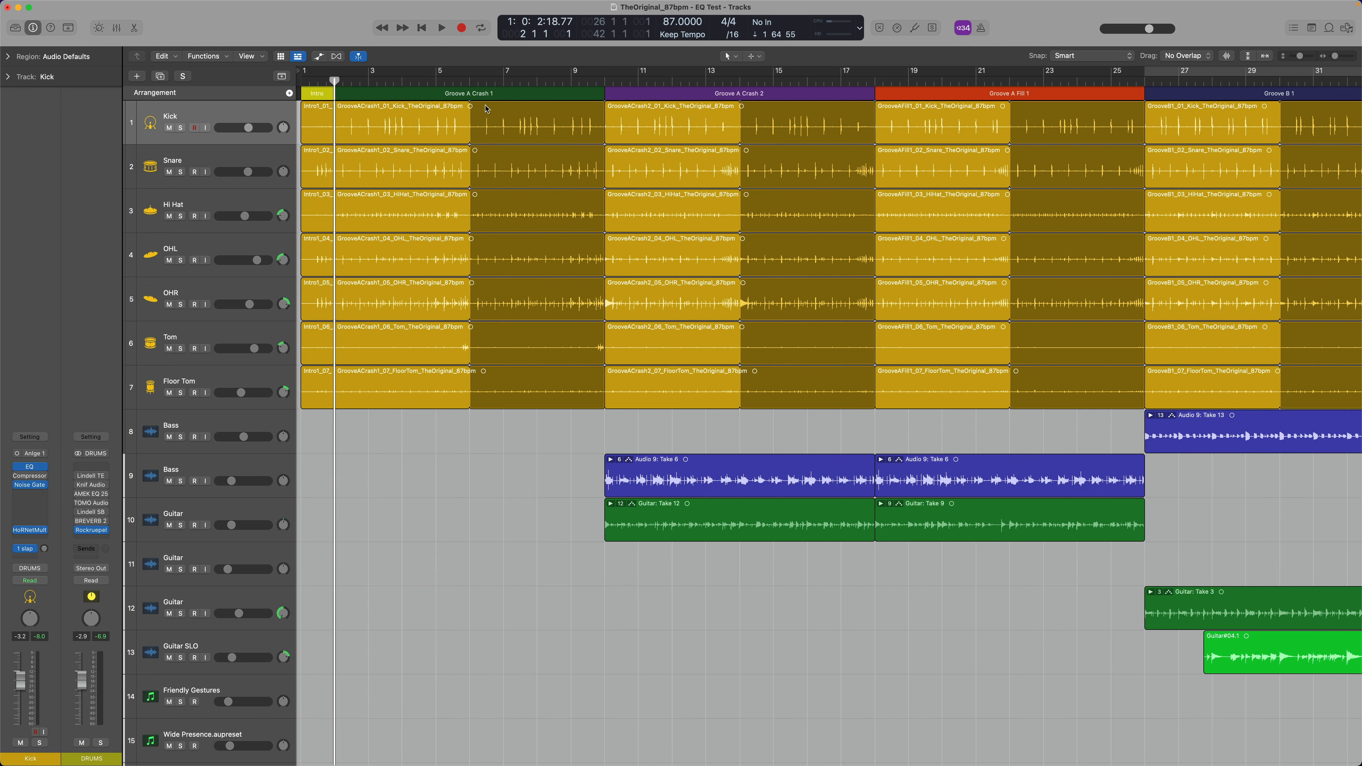
Step: Start playback, jump ahead to the Groove C section, and bring the plug-in windows back into view
key(space)
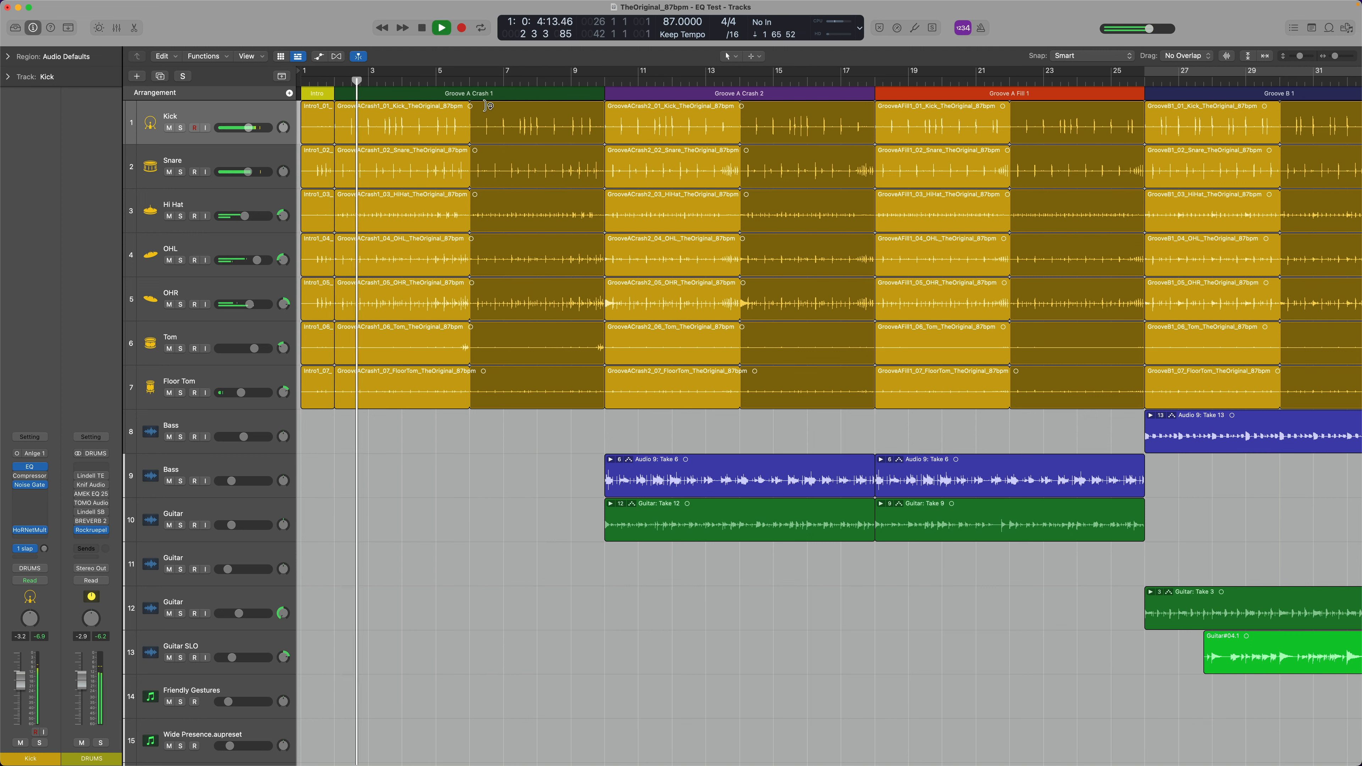
key(period)
key(period)
key(period)
key(period)
key(period)
key(period)
key(period)
key(period)
key(period)
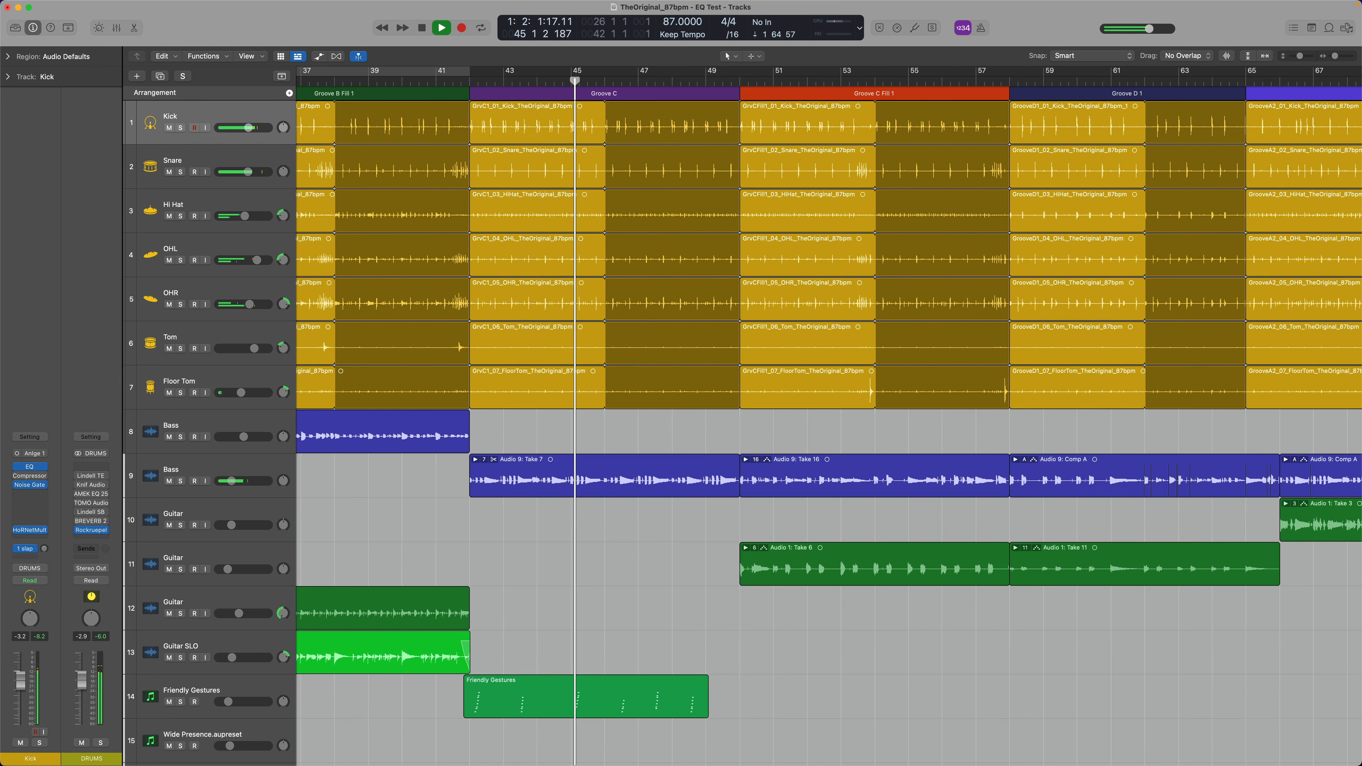
key(v)
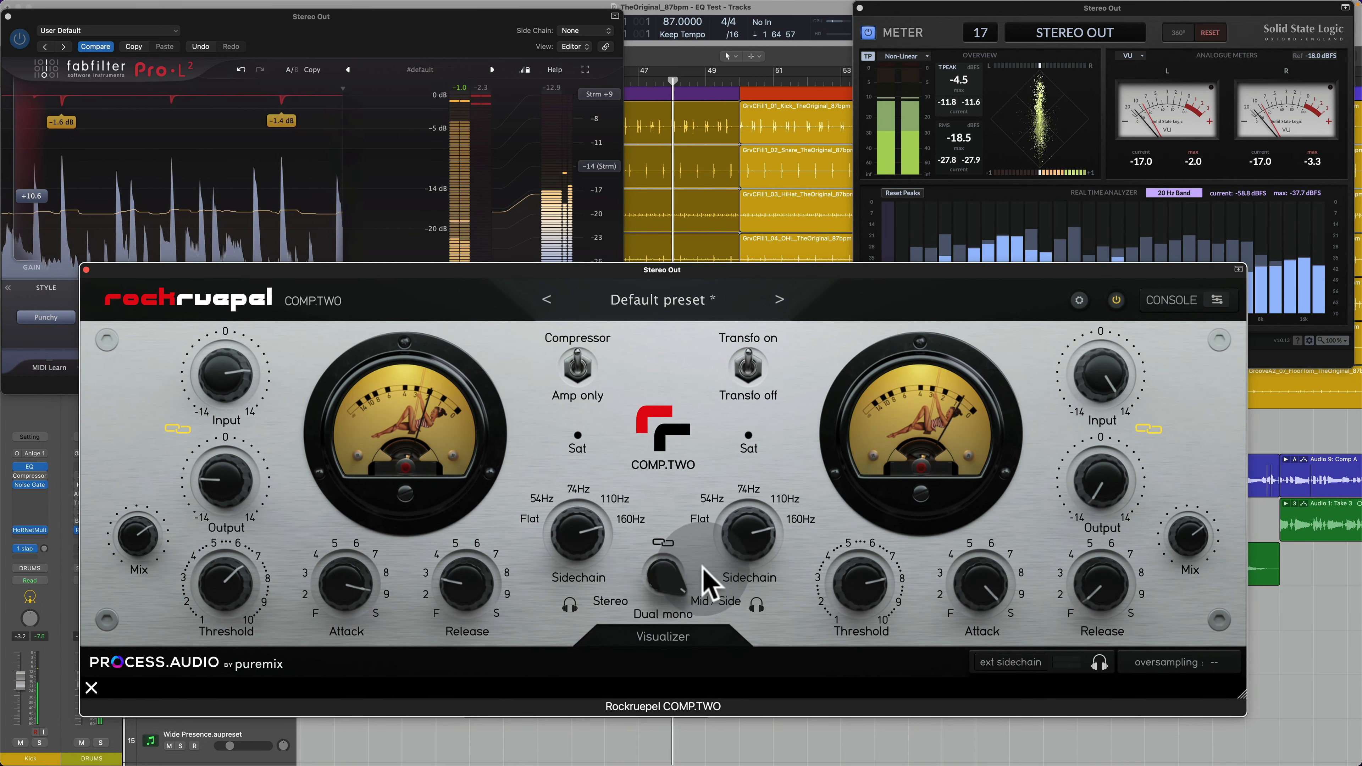
Step: Fine-tune the Side channel's threshold and attack on COMP.TWO during playback
mouse_move(884, 596)
mouse_down()
mouse_move(856, 647)
mouse_move(872, 592)
mouse_up()
drag(982, 588, 976, 597)
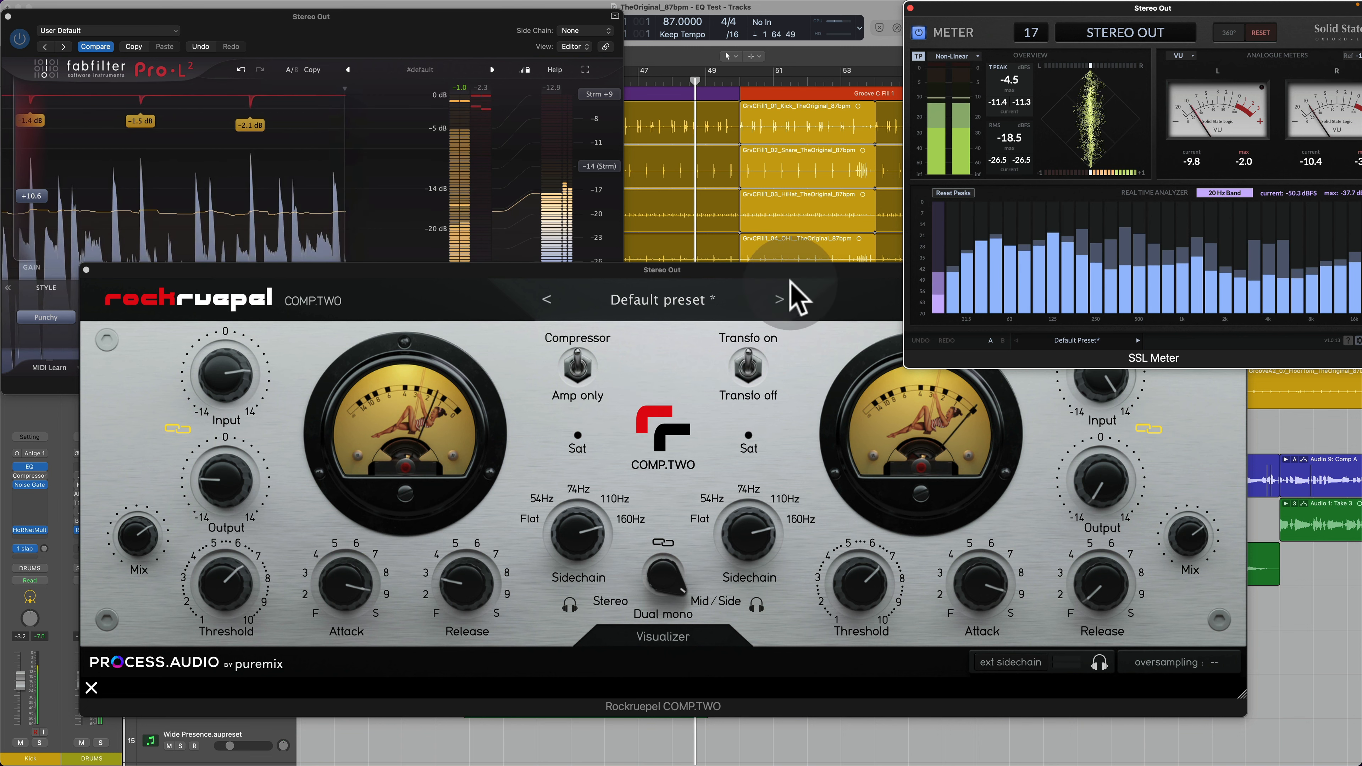
Step: Set COMP.TWO's oversampling to x4 on Stereo Out and close the window of the Drums instance
click(807, 297)
click(1196, 666)
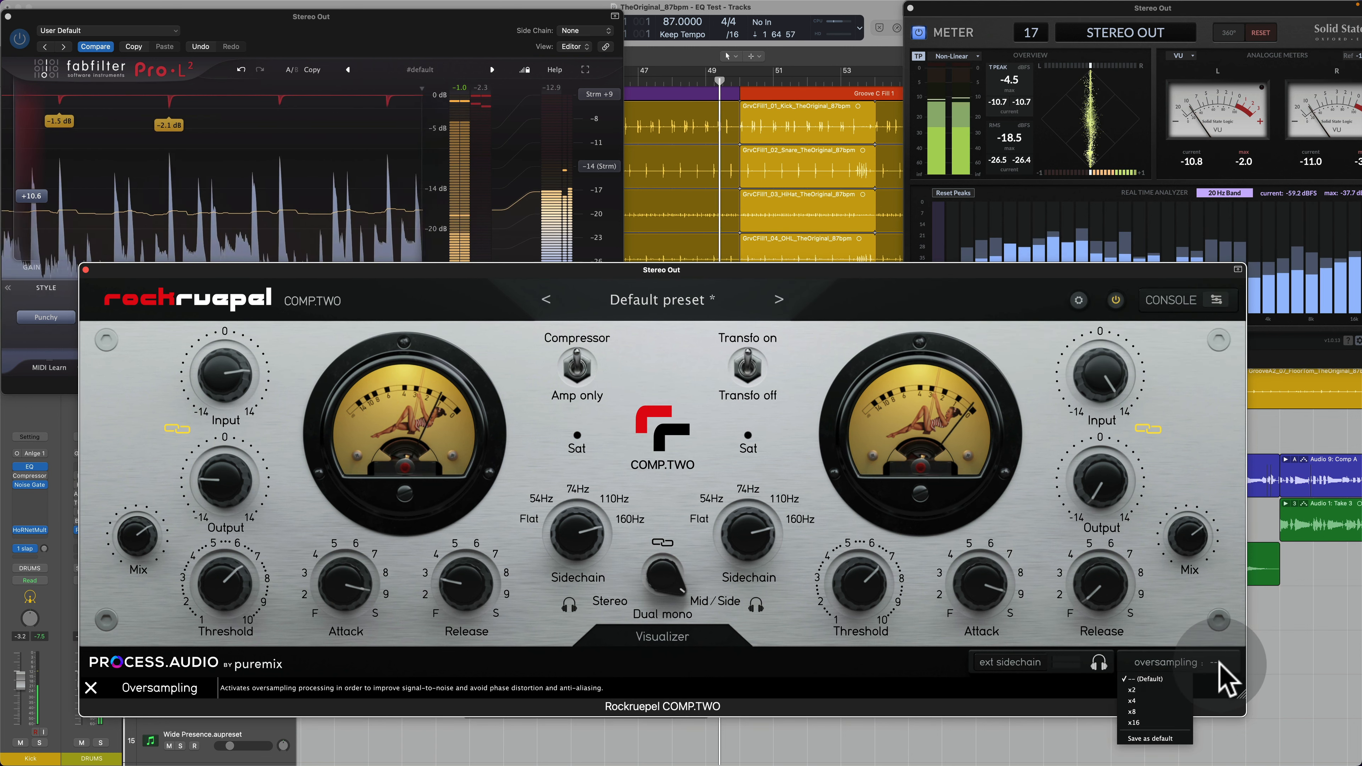
click(1162, 697)
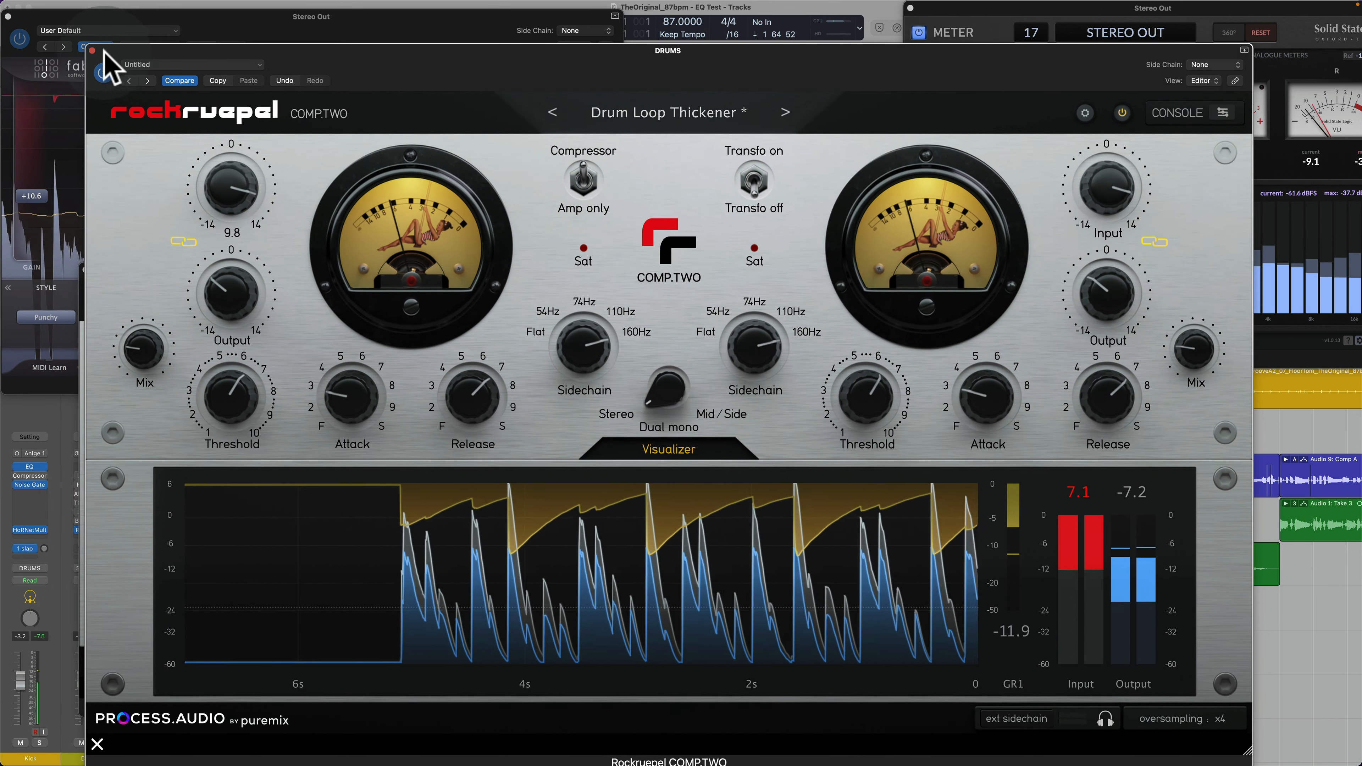
click(91, 50)
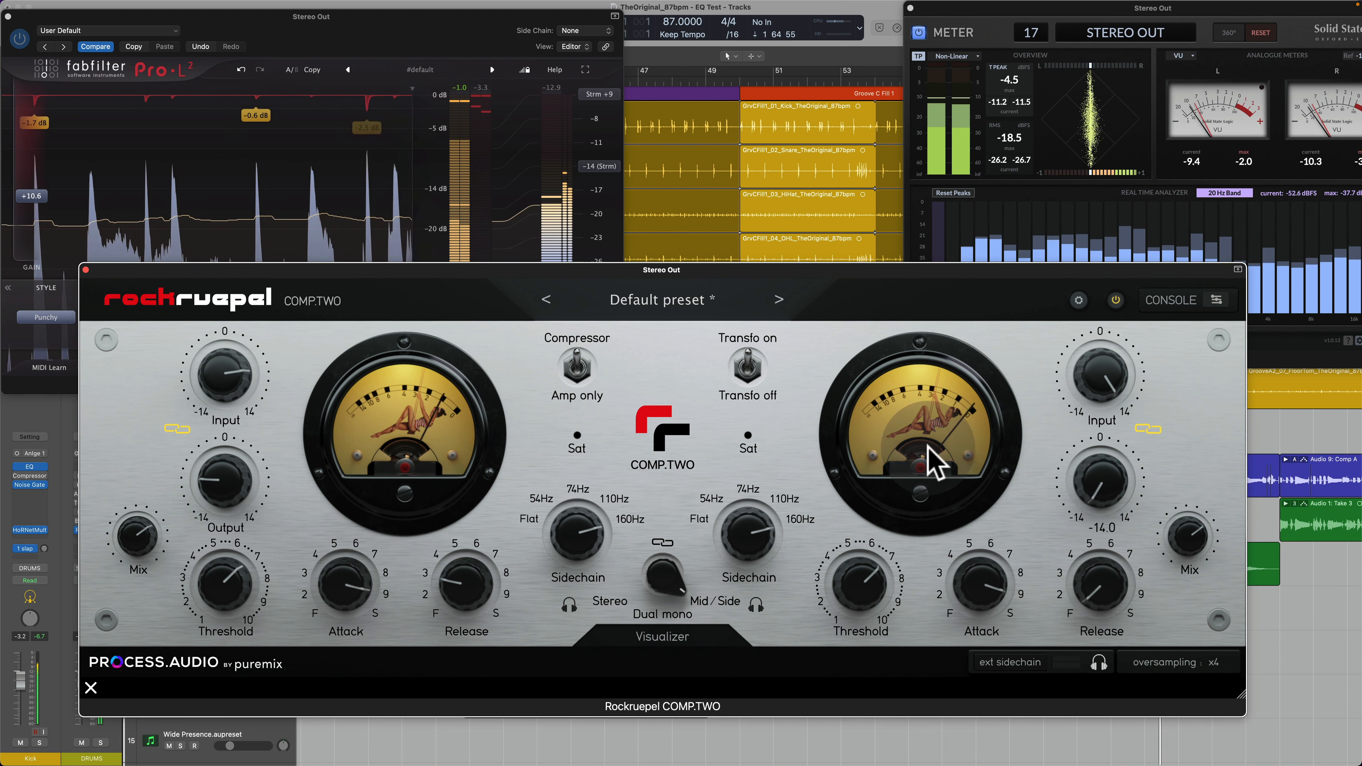
Step: Compare the mix with COMP.TWO bypassed and active, and raise the Side threshold after trying 4.61
click(1116, 301)
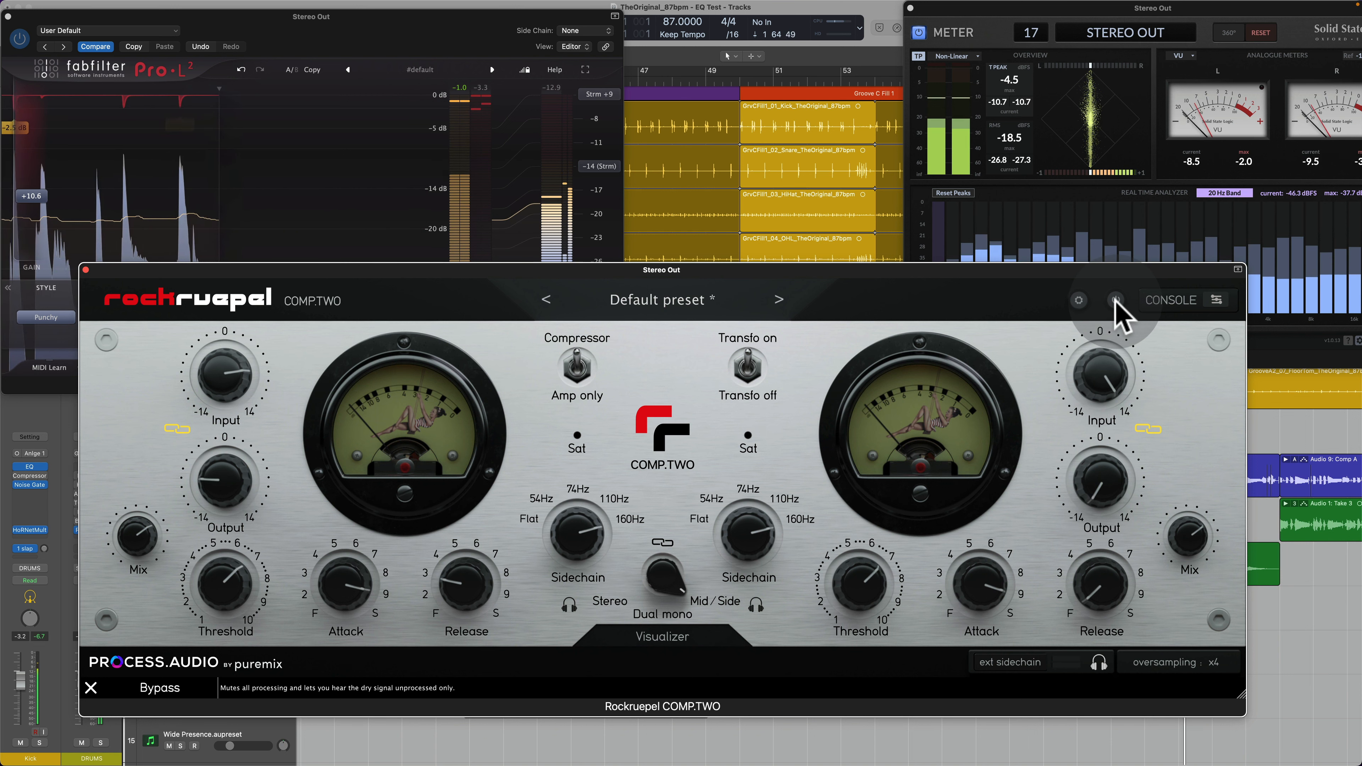
click(1116, 301)
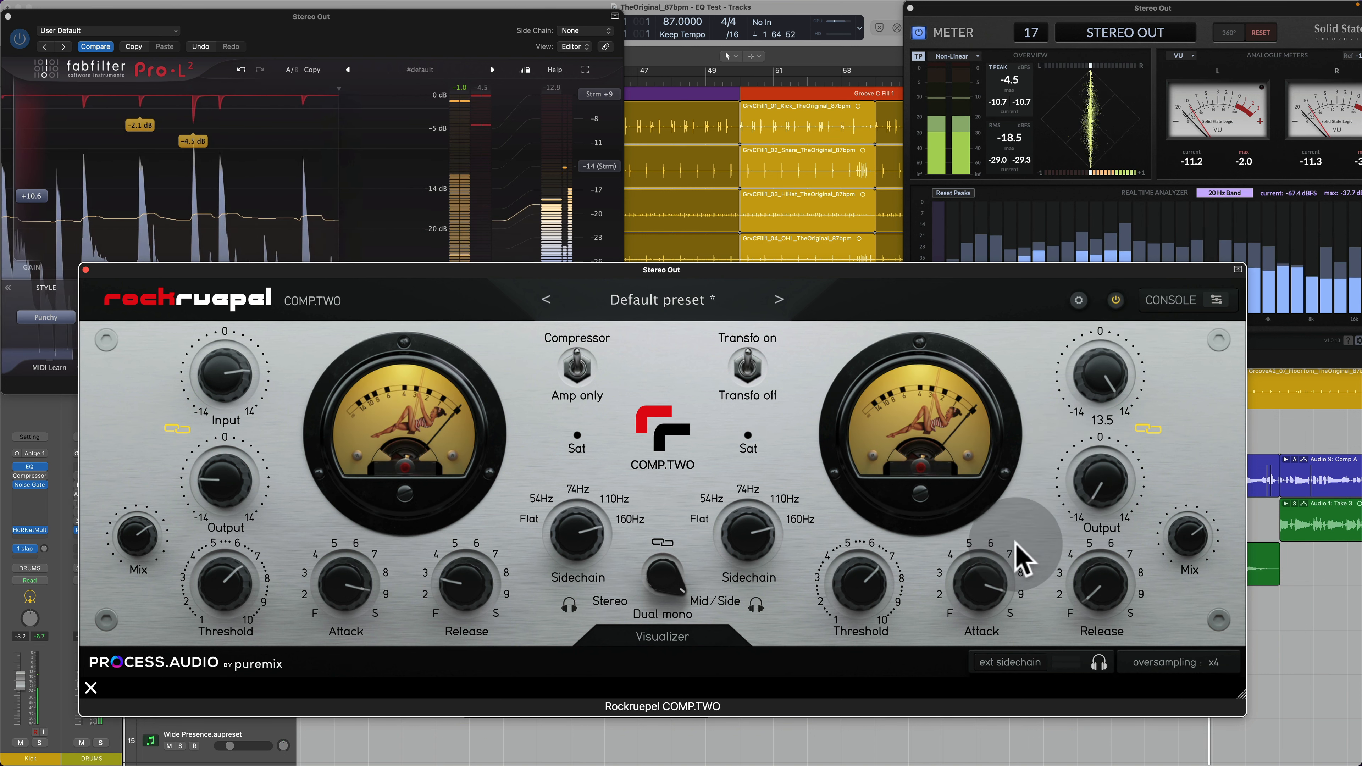
drag(910, 601, 855, 615)
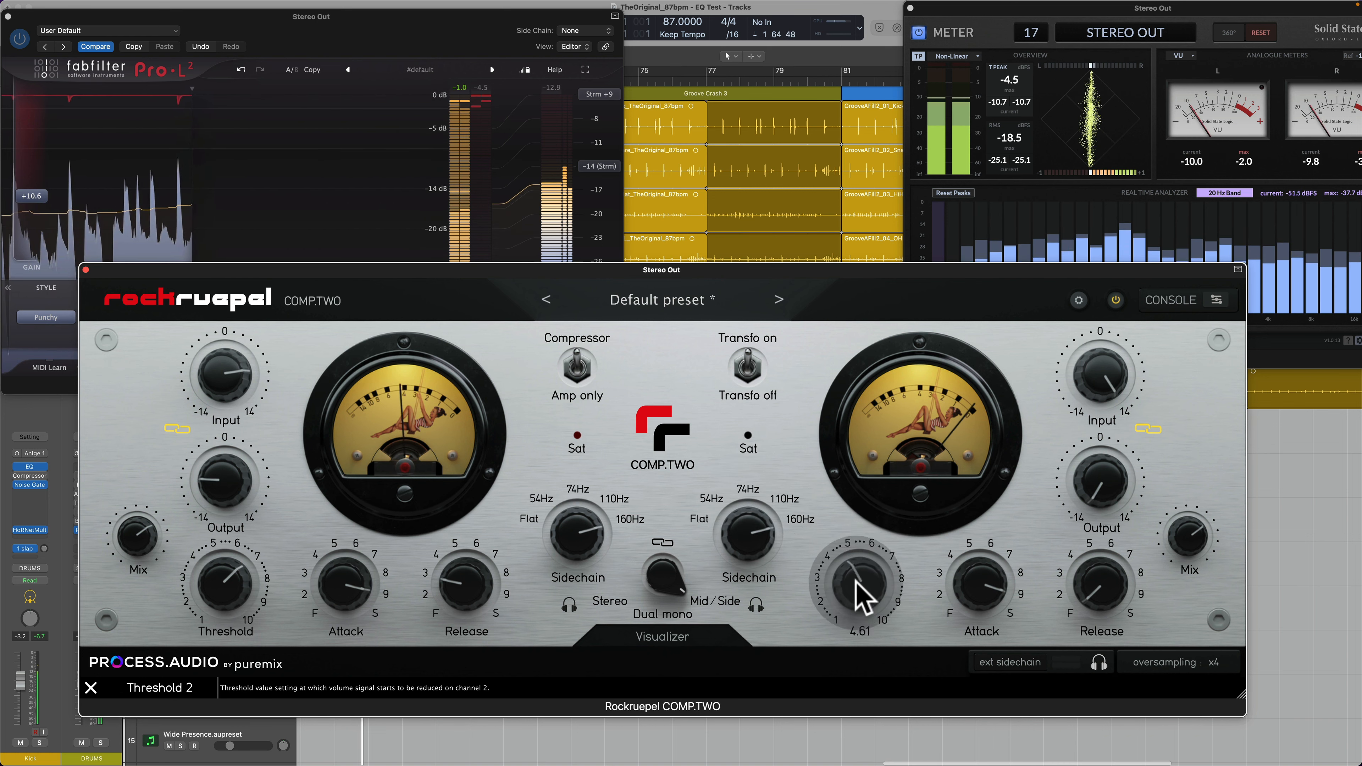
drag(860, 593, 875, 545)
Step: Stop playback, move the Pro-L 2 window lower, and place the COMP.TWO window above it
key(space)
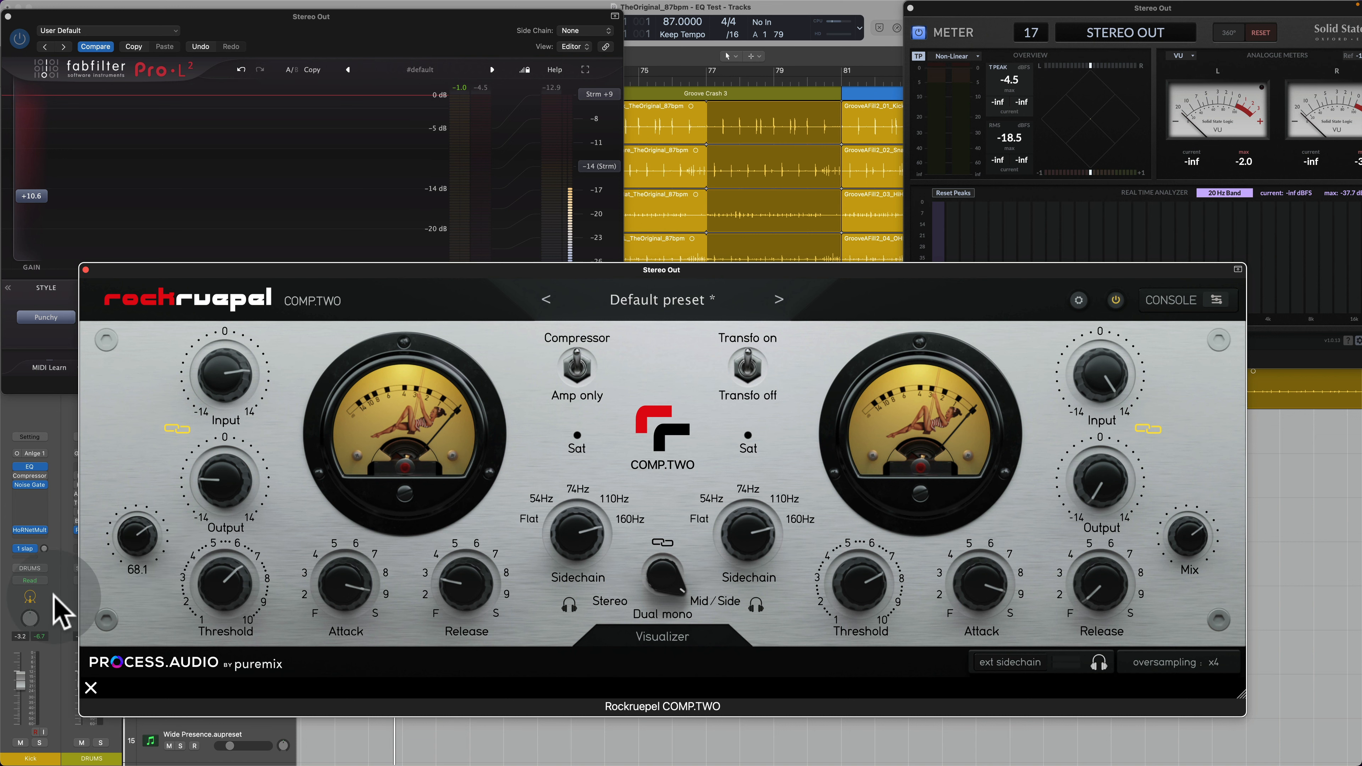
click(84, 269)
double_click(6, 14)
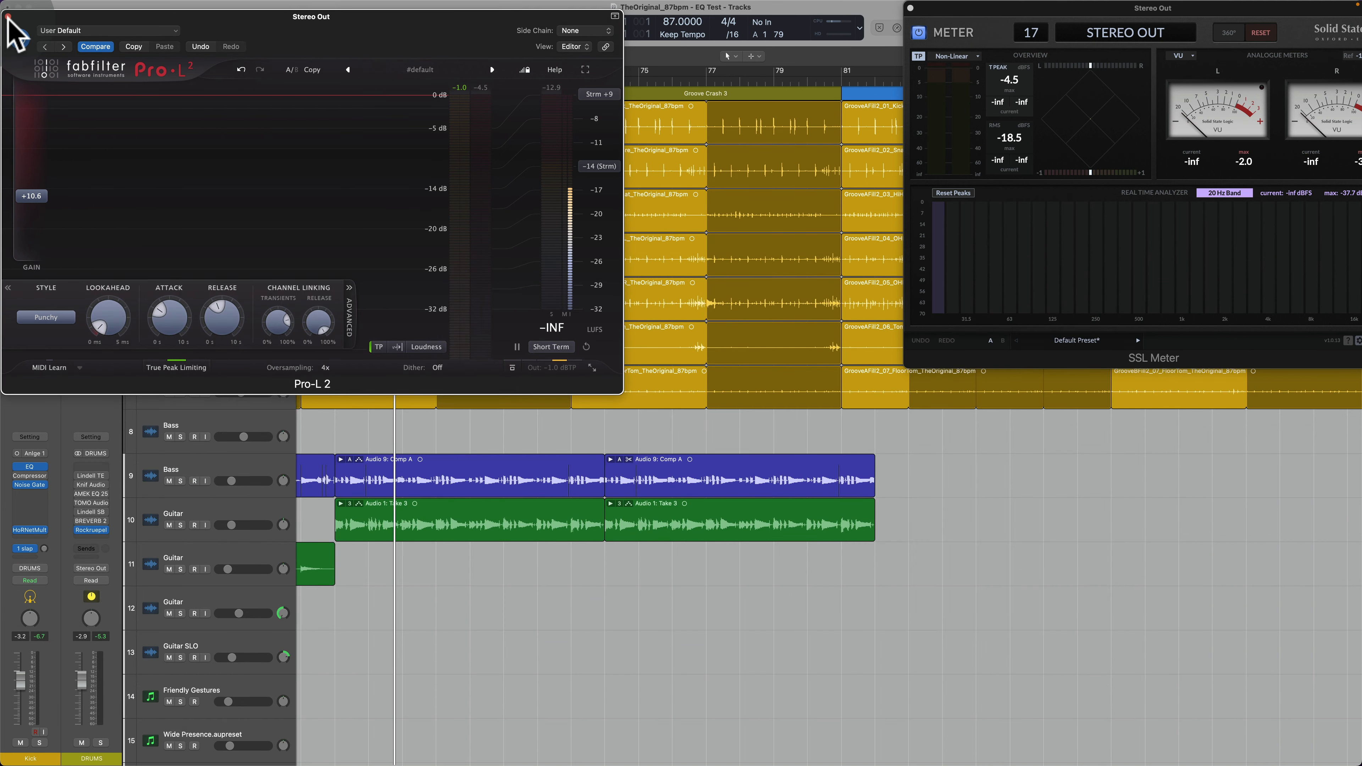
drag(50, 17, 240, 441)
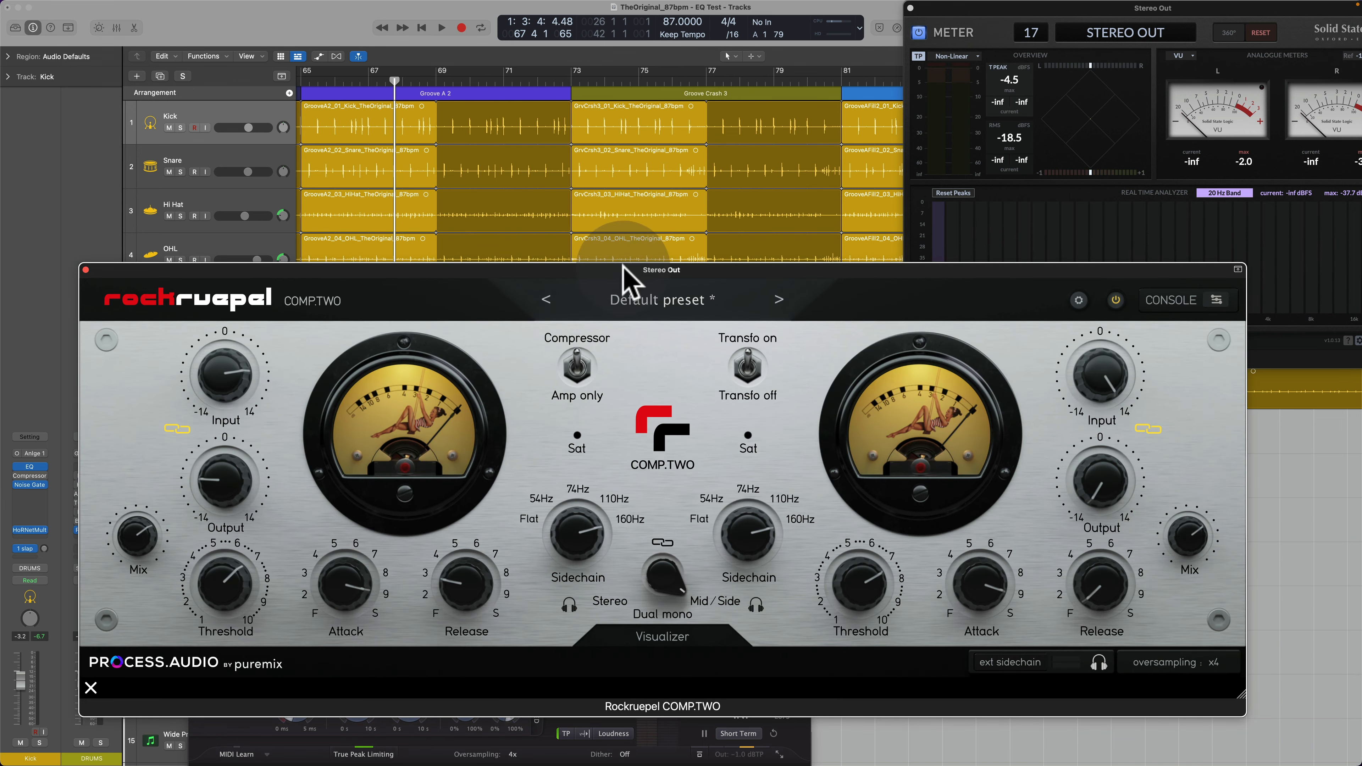
drag(487, 267, 489, 186)
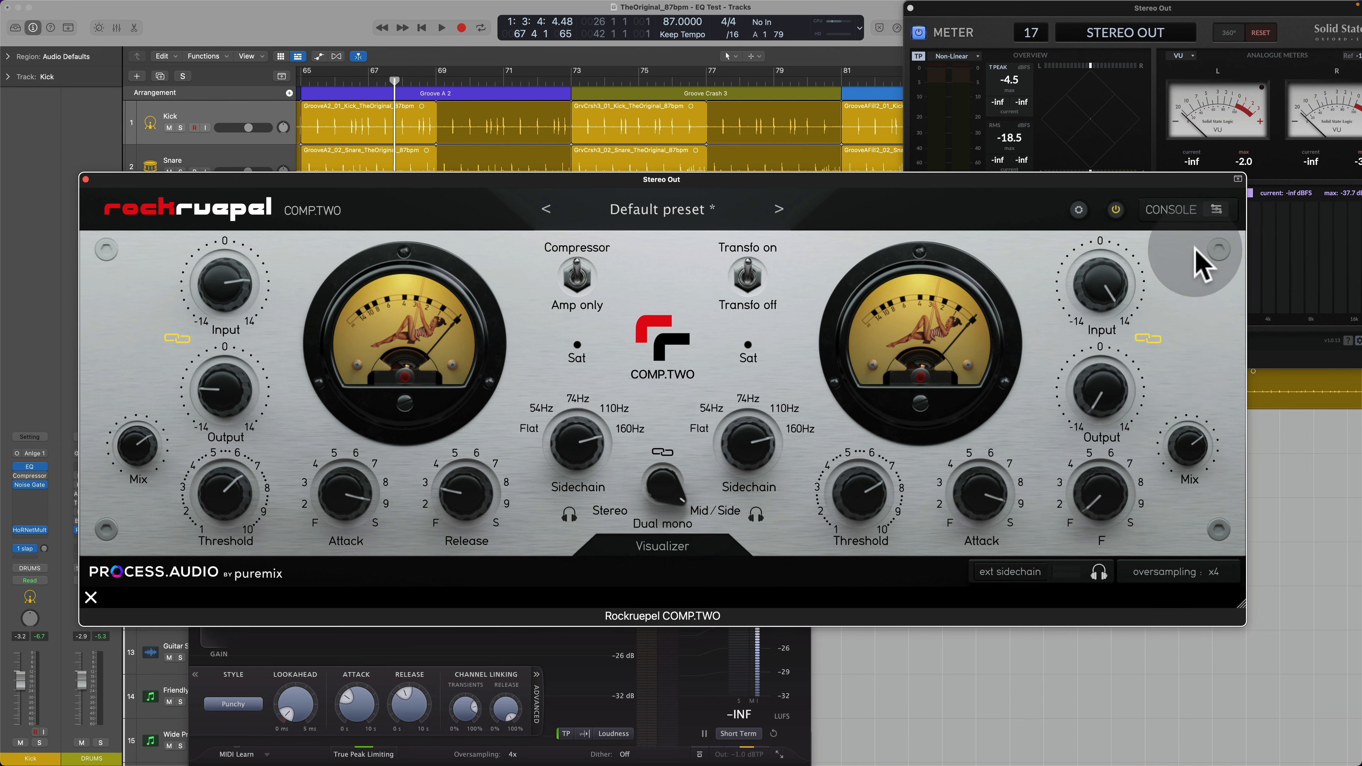
Step: Open COMP.TWO's console view, check the Drums instance from it, and reposition the window so the whole console fits
click(1220, 211)
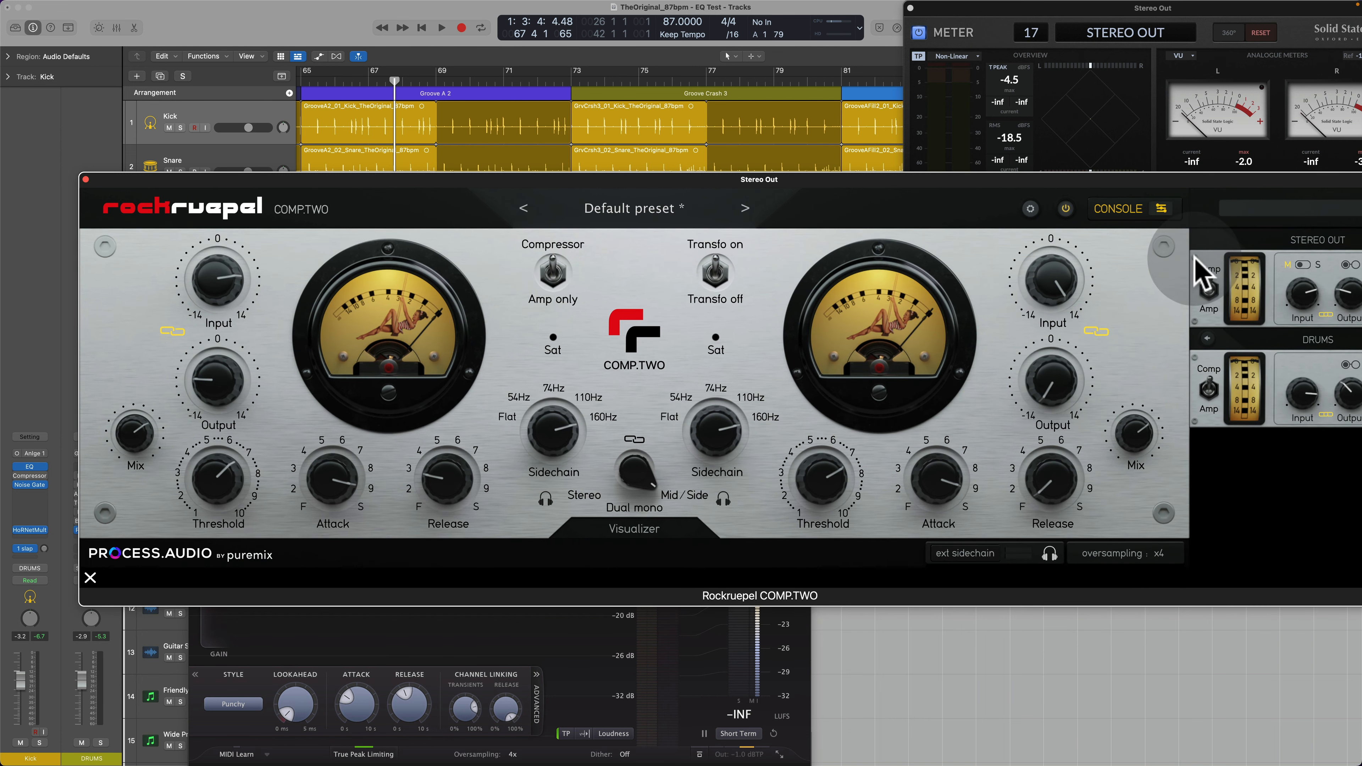
click(1206, 342)
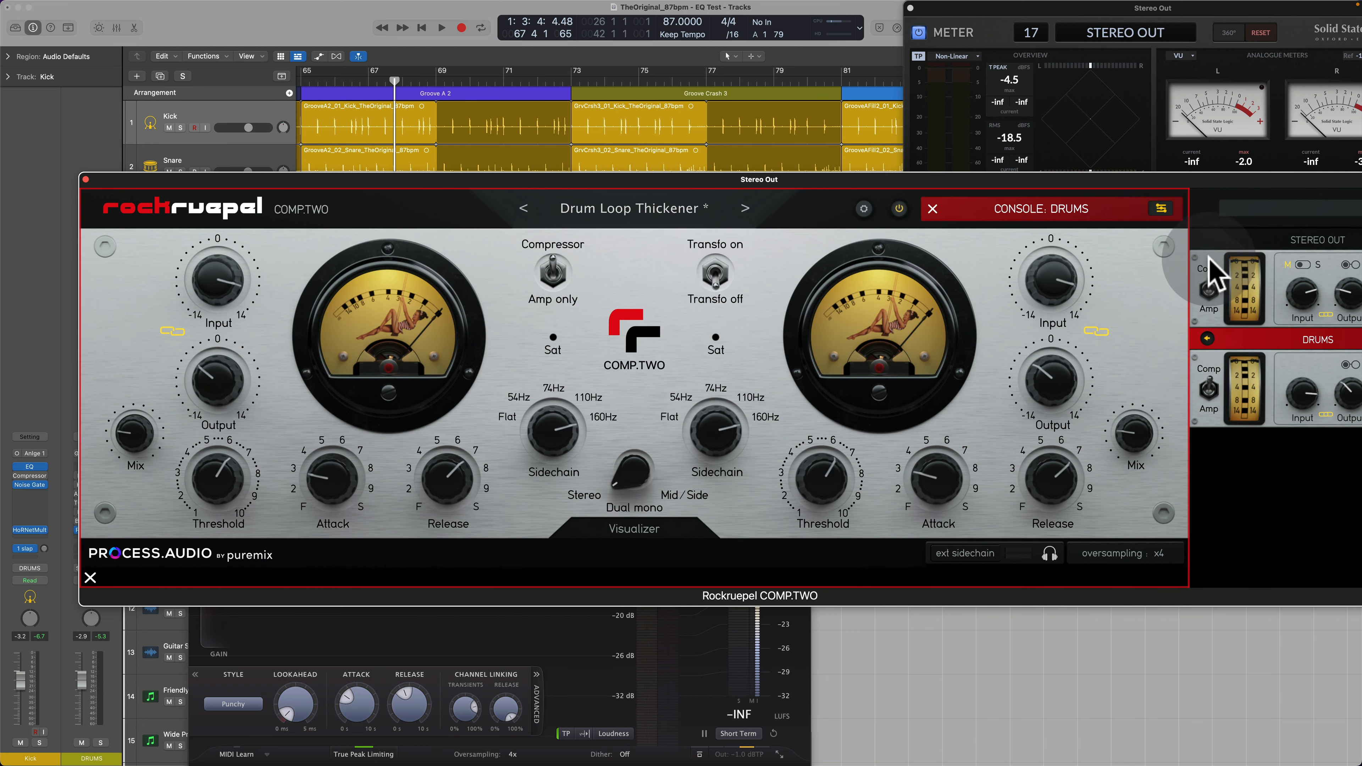
click(1207, 336)
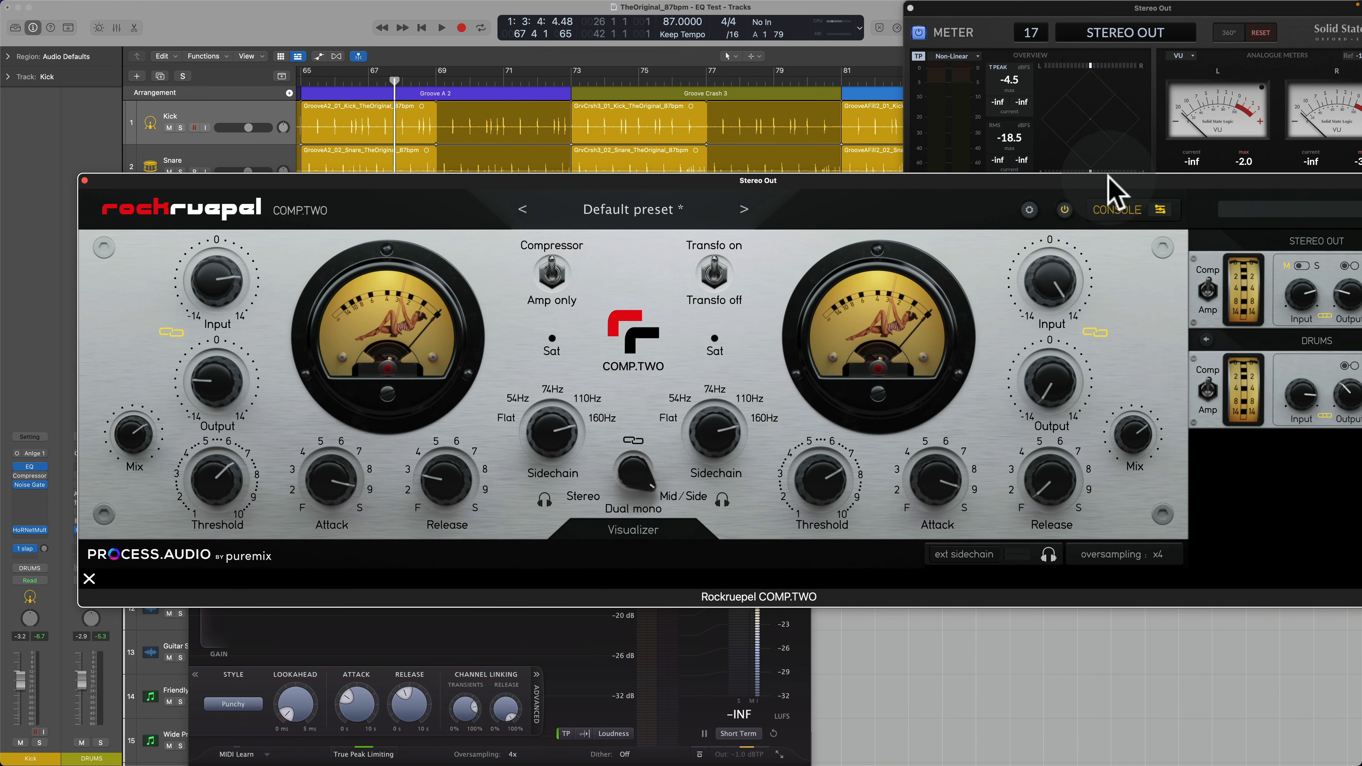
drag(1097, 177, 1012, 162)
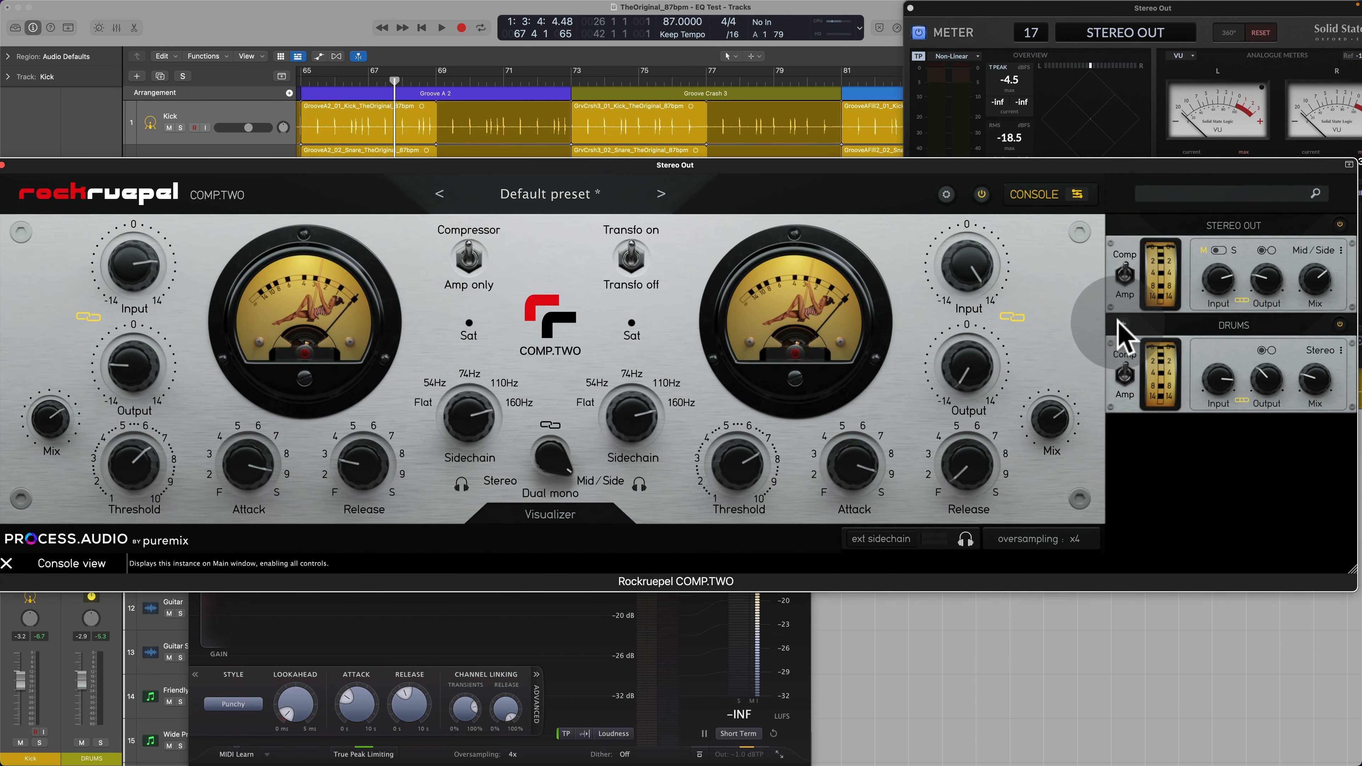
Step: Switch the main view between the Drums and Stereo Out instances to compare their settings
click(1122, 325)
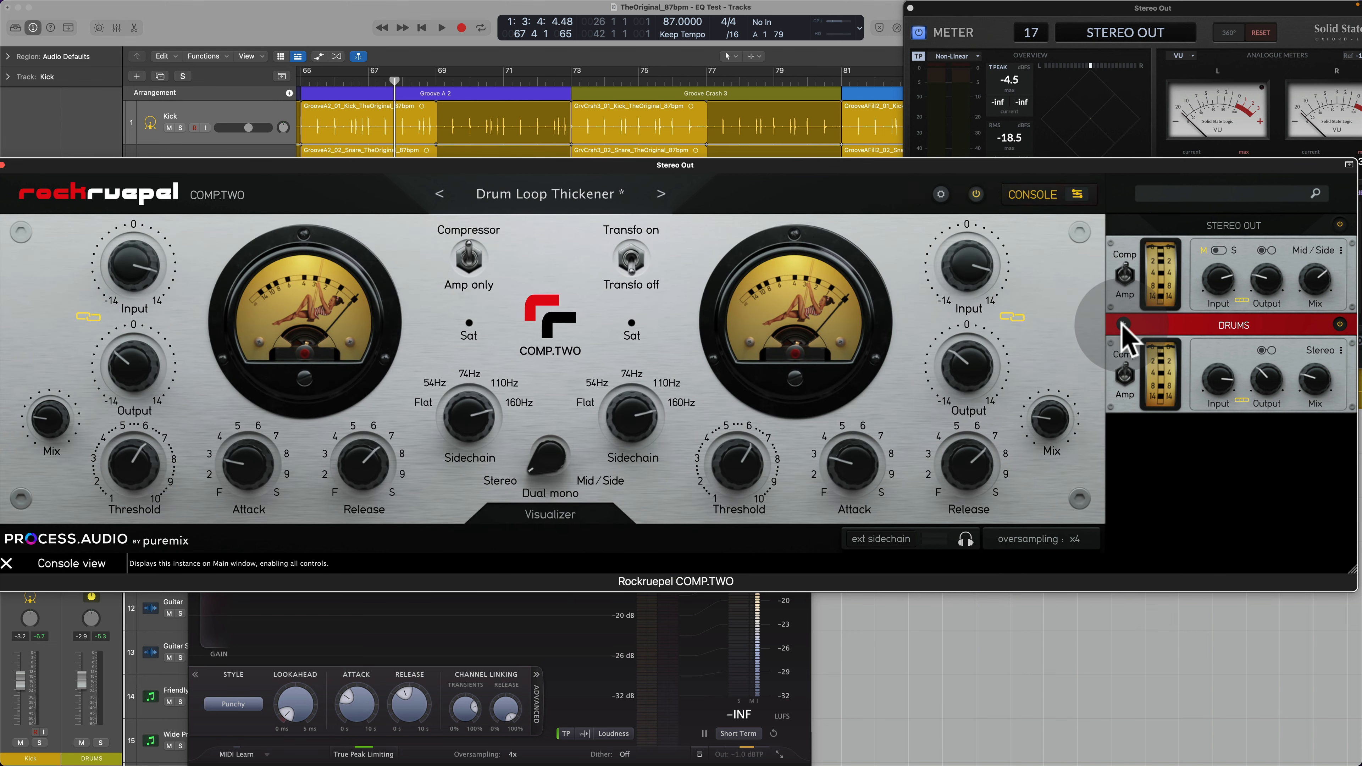
click(1123, 324)
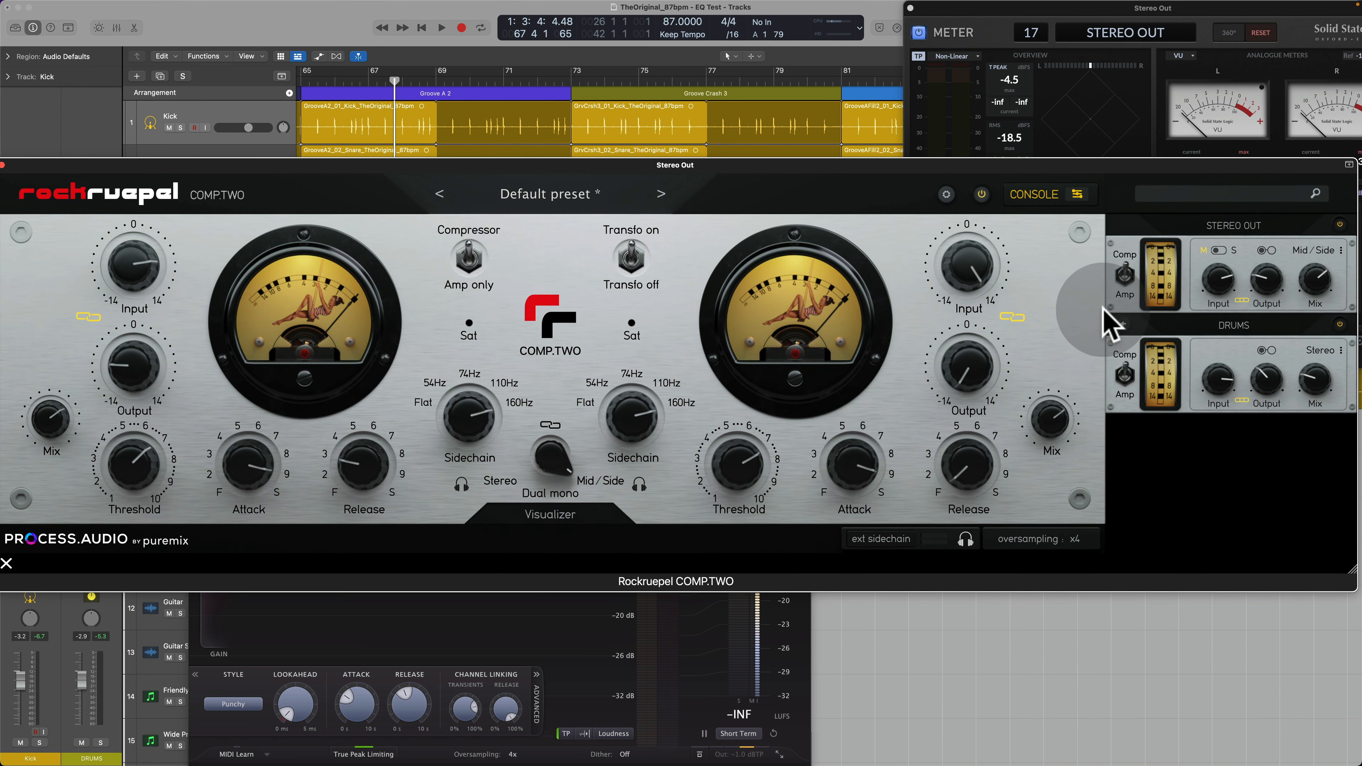
click(1123, 324)
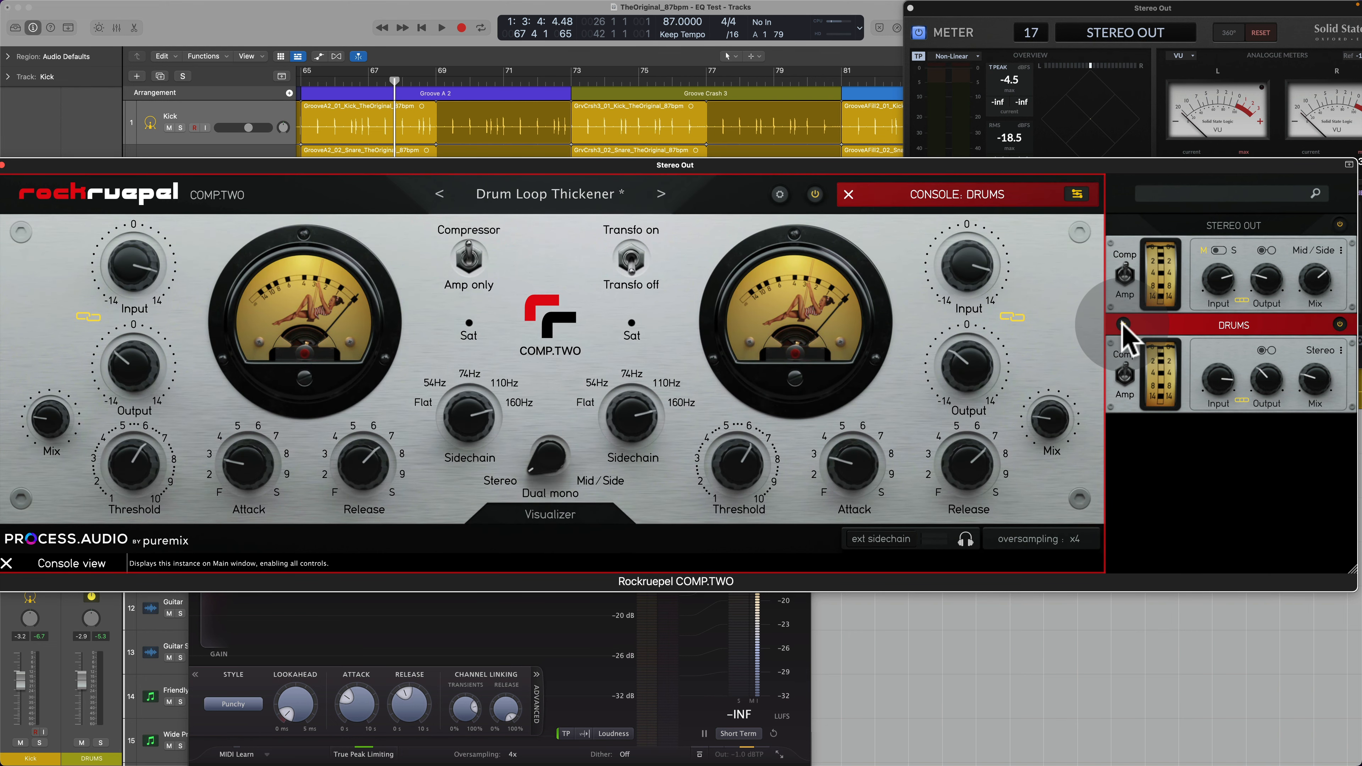
click(1123, 324)
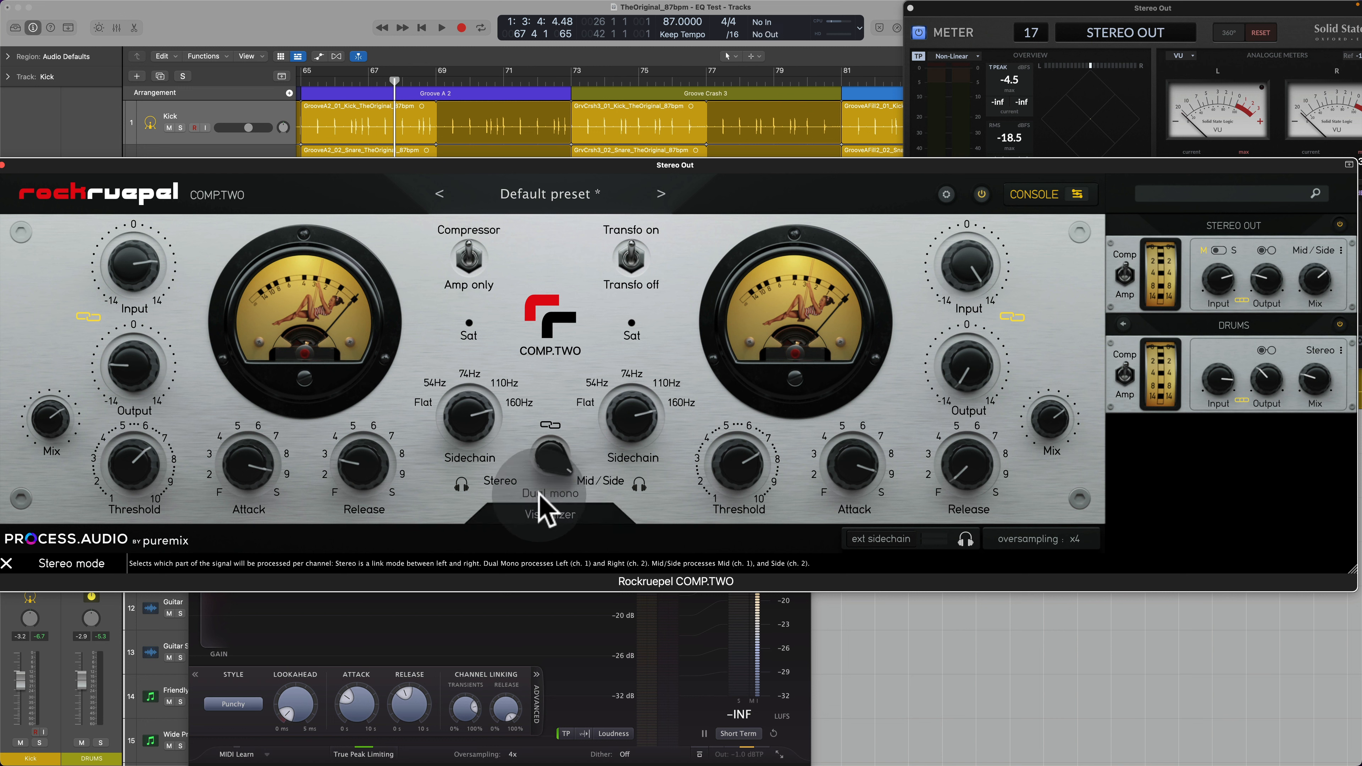
Step: Set the Stereo Out compressor to Stereo mode and switch it to Amp only
click(501, 483)
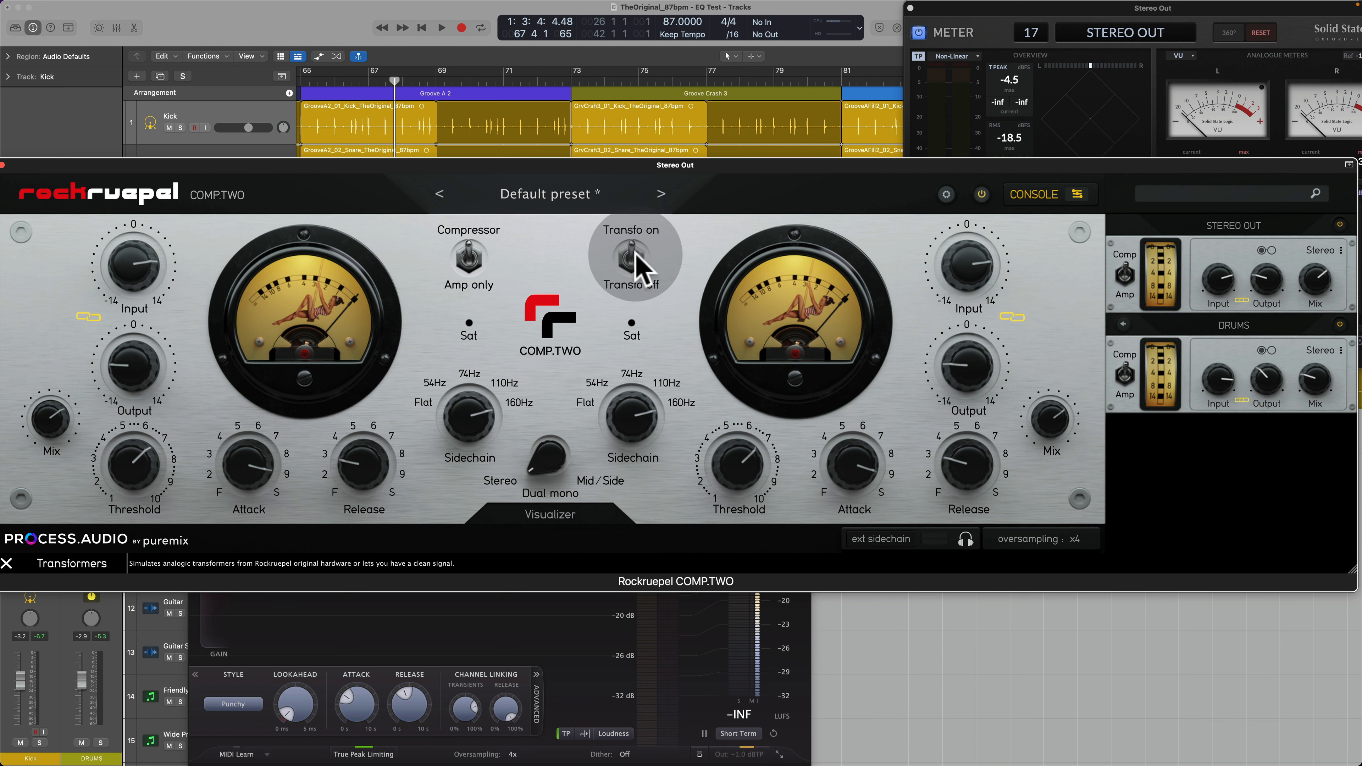
click(476, 255)
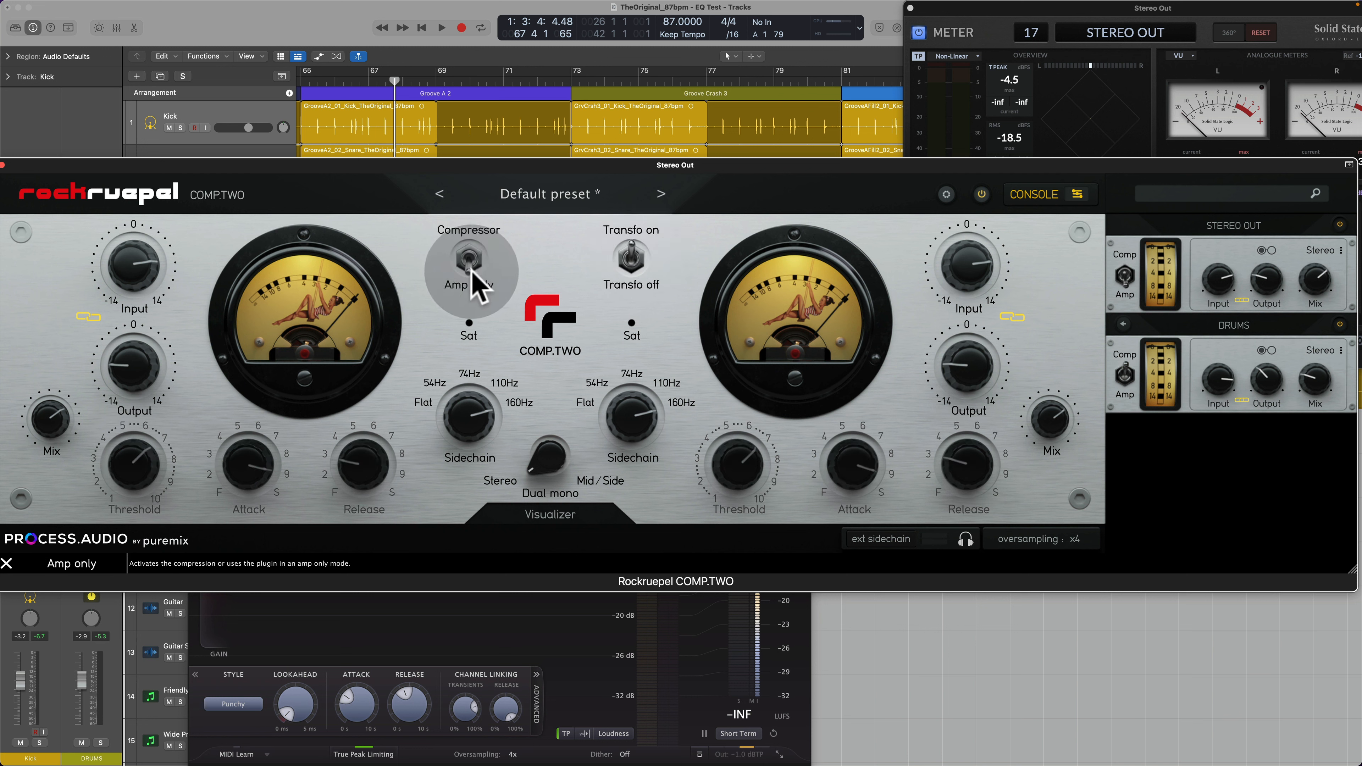